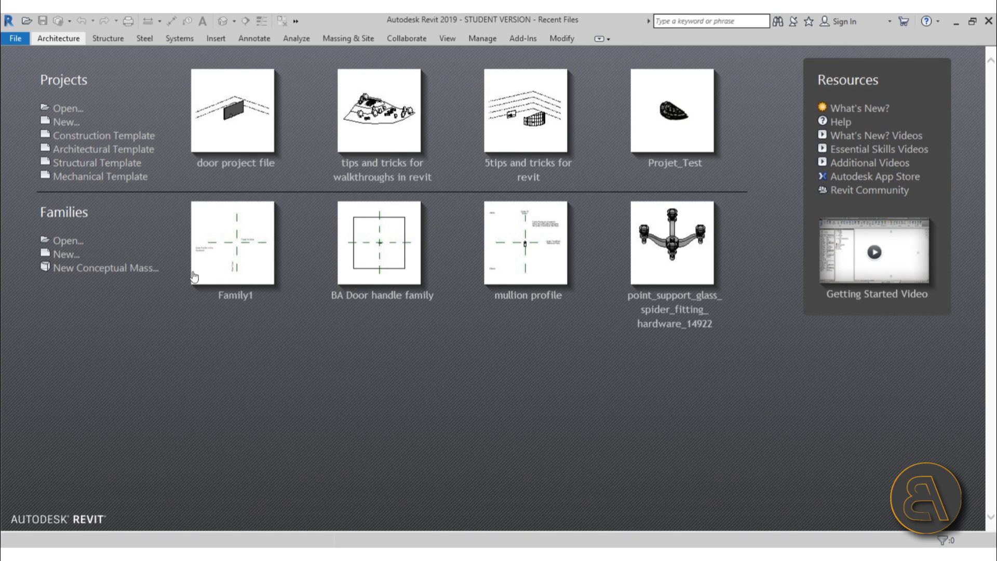
- Start a new family from the Metric Generic Model wall based template and open its Placement Side elevation
{"action": "left_click", "coordinate": [67, 255]}
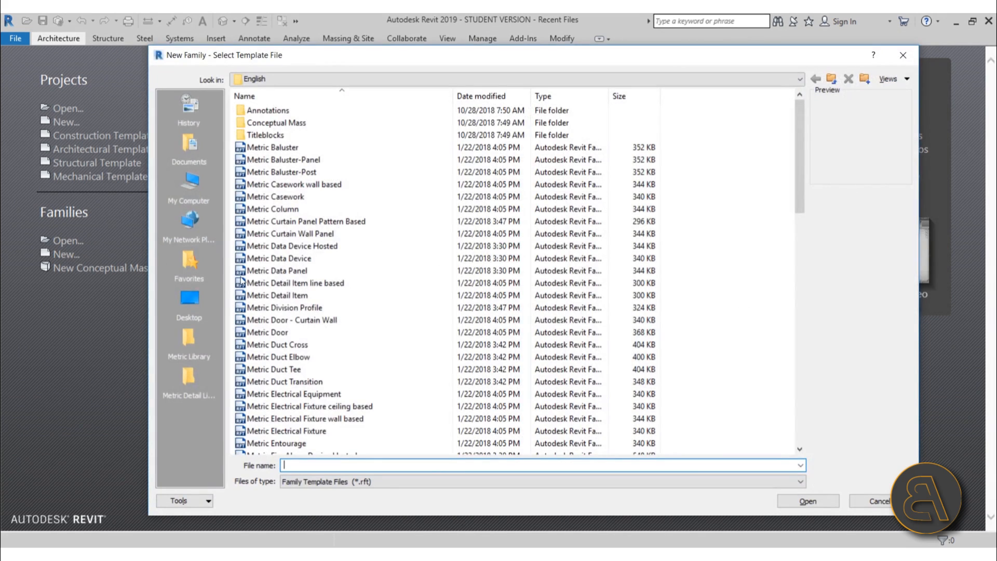
{"action": "scroll", "coordinate": [317, 290], "scroll_direction": "down", "scroll_amount": 4}
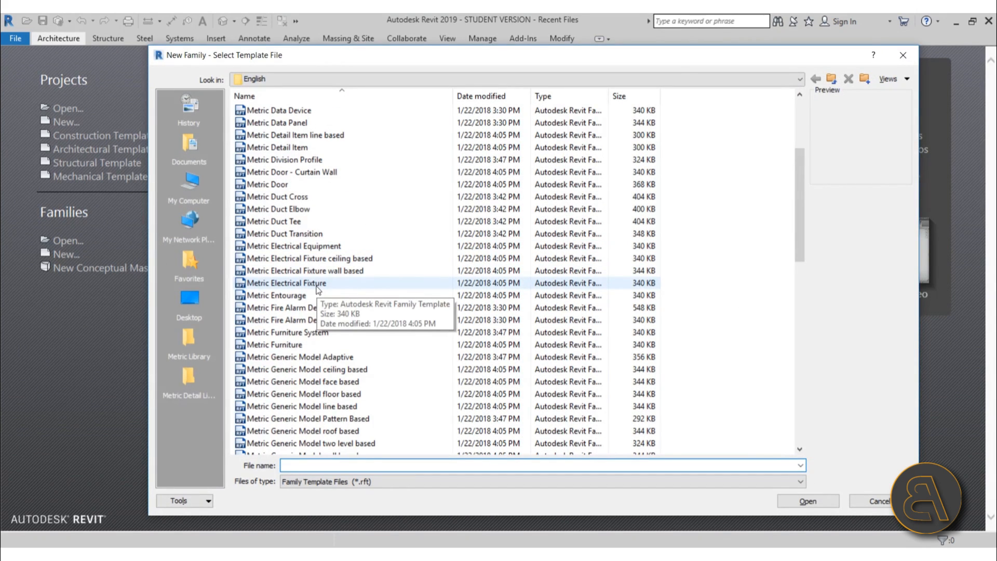
{"action": "scroll", "coordinate": [318, 289], "scroll_direction": "down", "scroll_amount": 2}
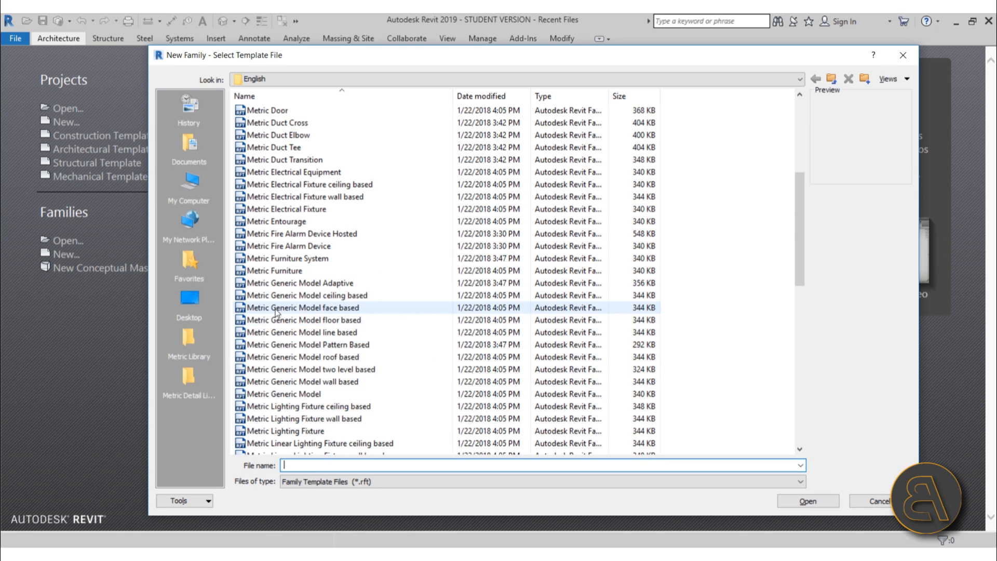
{"action": "left_click", "coordinate": [252, 385]}
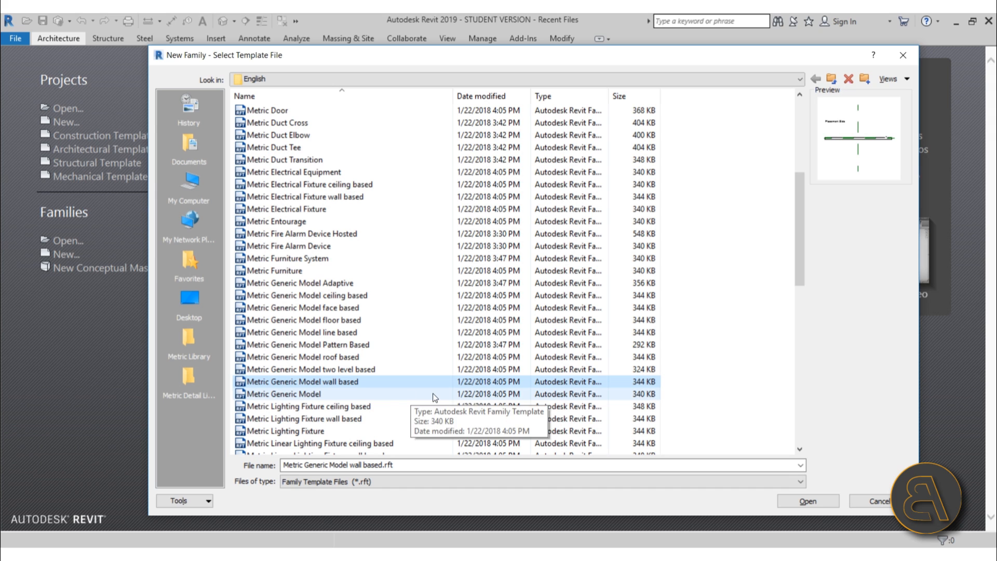
{"action": "left_click", "coordinate": [808, 501]}
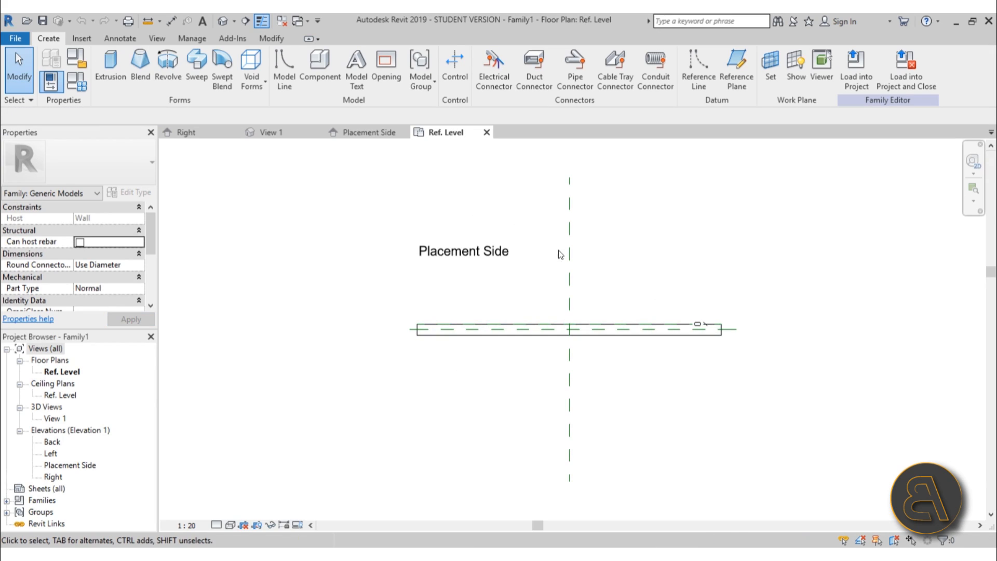
{"action": "double_click", "coordinate": [67, 466]}
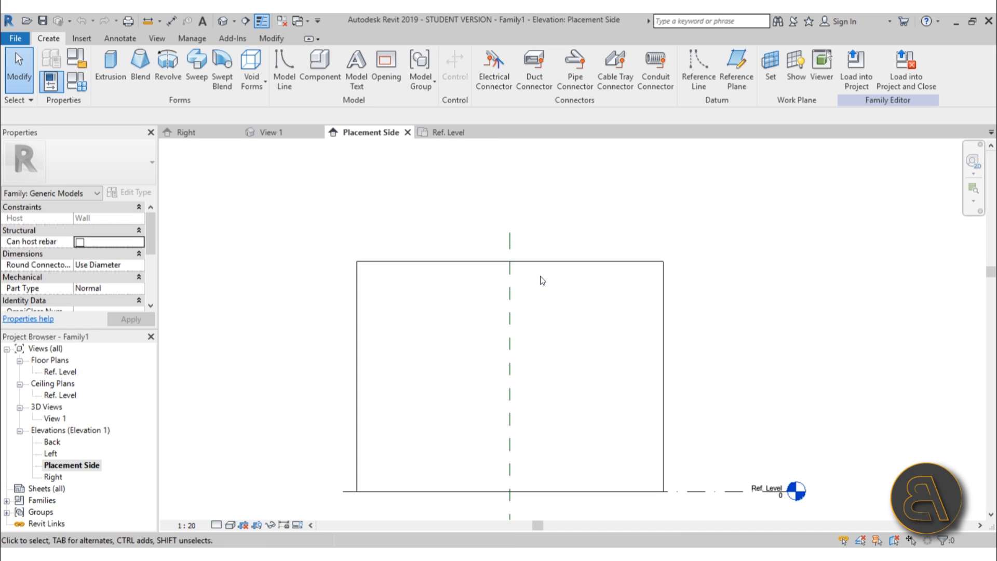
- Select the host wall in the elevation to check its length and height
{"action": "left_click", "coordinate": [557, 336]}
{"action": "middle_click_drag", "start_coordinate": [557, 336], "coordinate": [500, 287]}
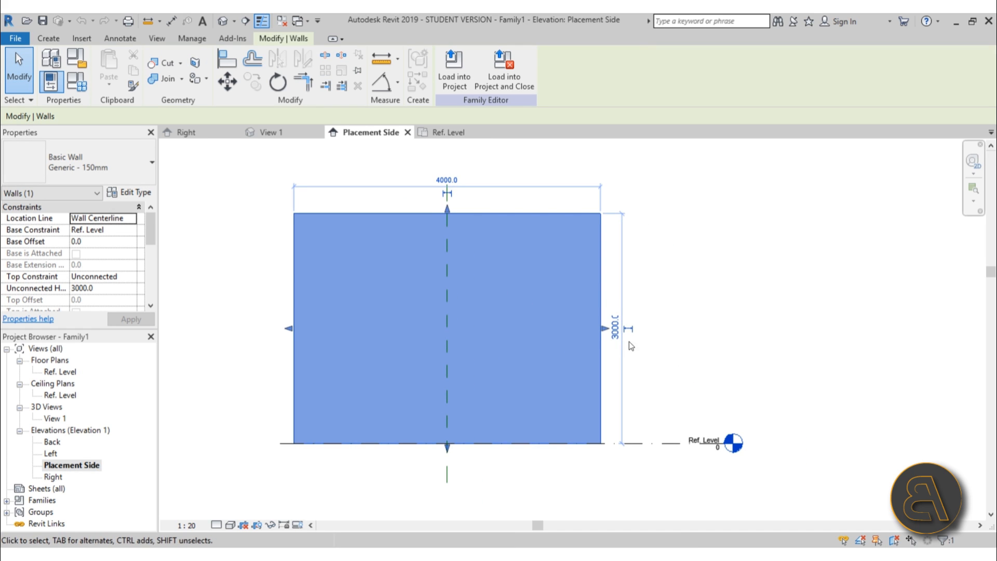
{"action": "left_click", "coordinate": [708, 317]}
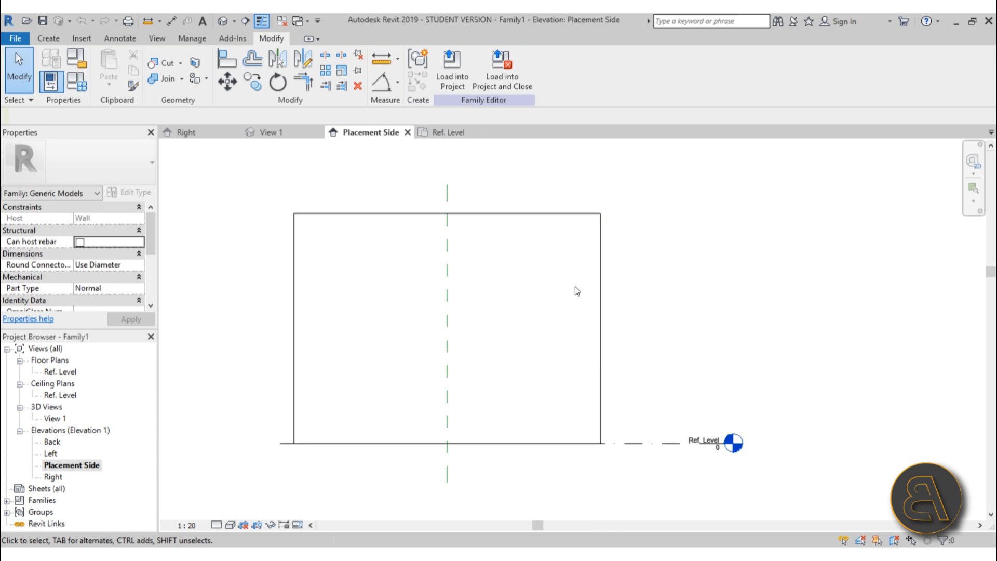
- Draw a horizontal model line about 6100 mm long across the wall, extending past both sides, about 1204 mm above Ref. Level
{"action": "left_click", "coordinate": [45, 39]}
{"action": "left_click", "coordinate": [284, 67]}
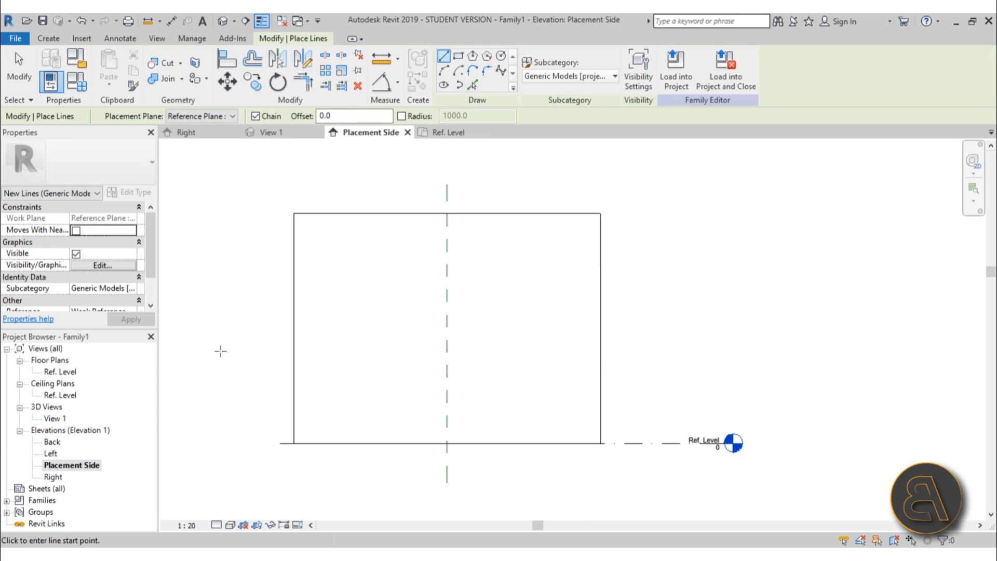
{"action": "left_click", "coordinate": [221, 351]}
{"action": "left_click", "coordinate": [688, 352]}
{"action": "key", "text": "Escape"}
{"action": "key", "text": "Escape"}
- Set the horizontal model line's height above Ref. Level to 1200 mm
{"action": "left_click", "coordinate": [654, 352]}
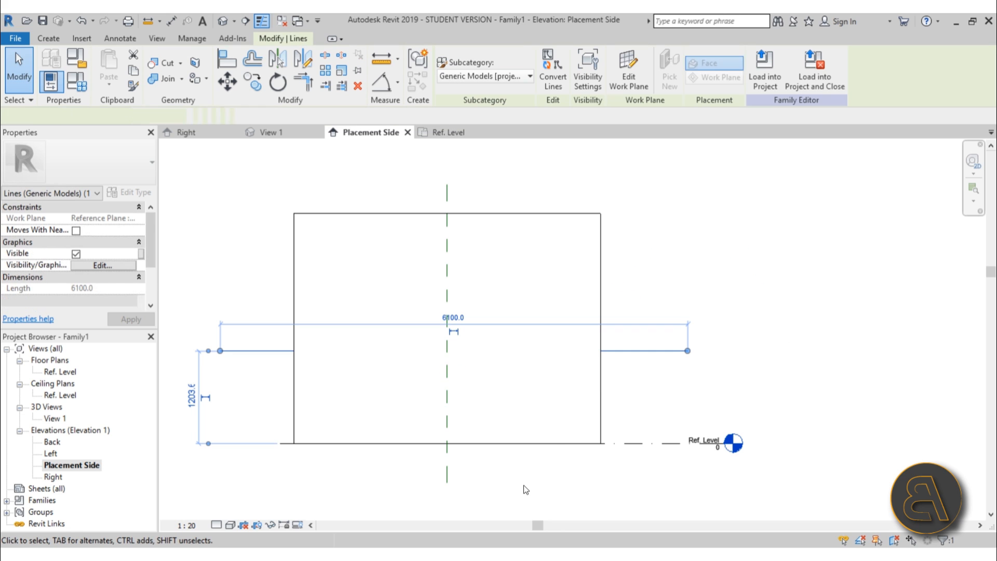
{"action": "left_click", "coordinate": [192, 396]}
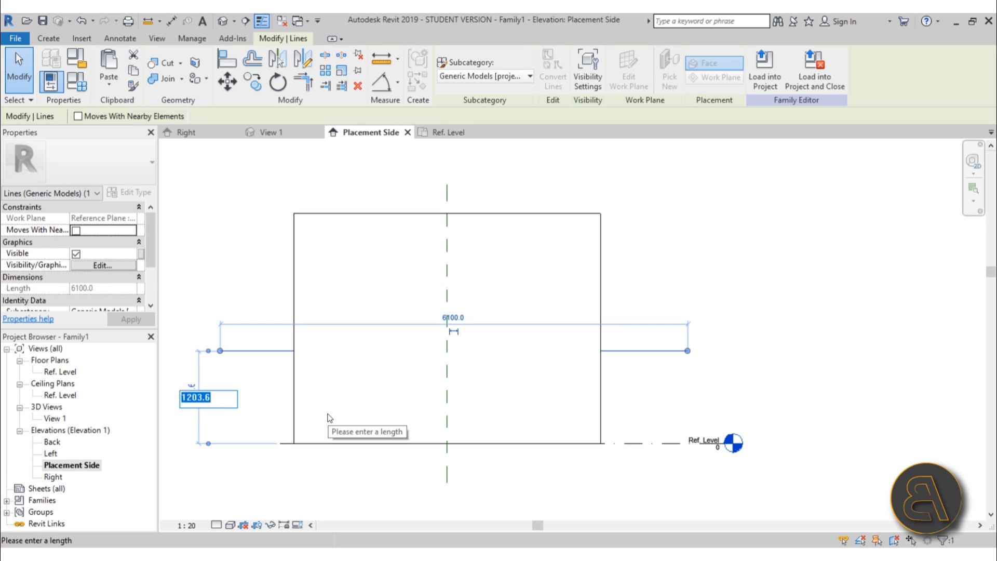
{"action": "type", "text": "12"}
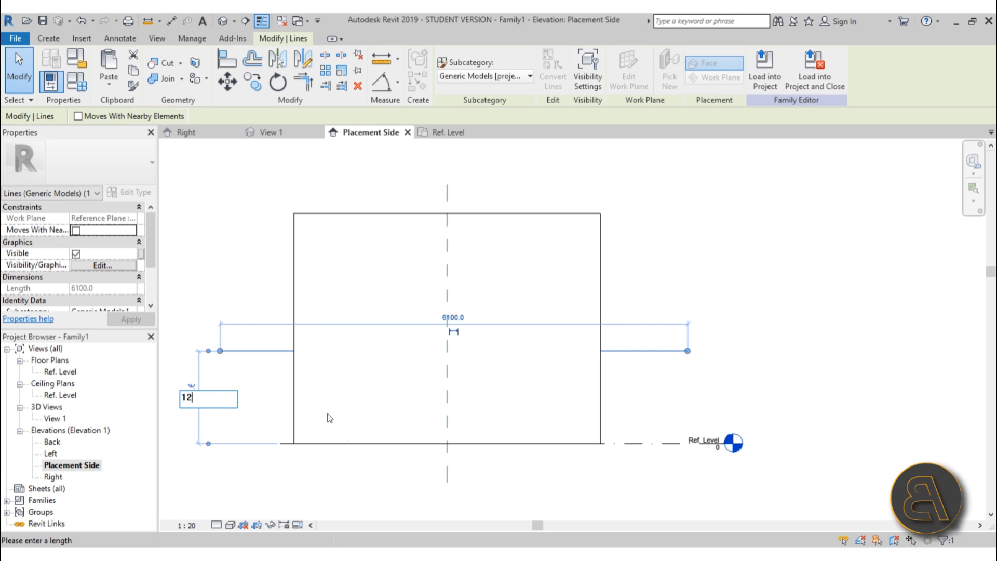
{"action": "type", "text": "00"}
{"action": "key", "text": "Return"}
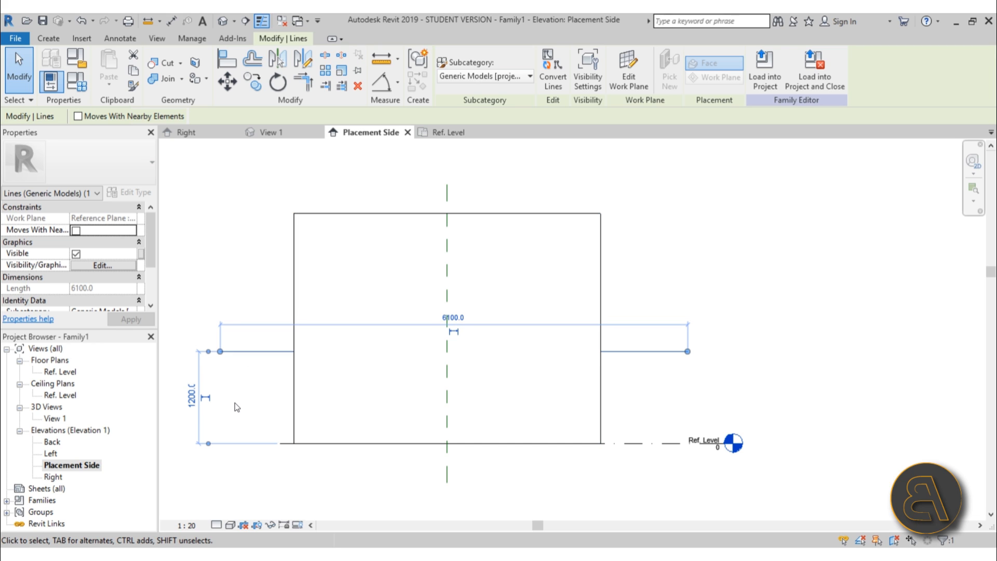
{"action": "left_click", "coordinate": [248, 407]}
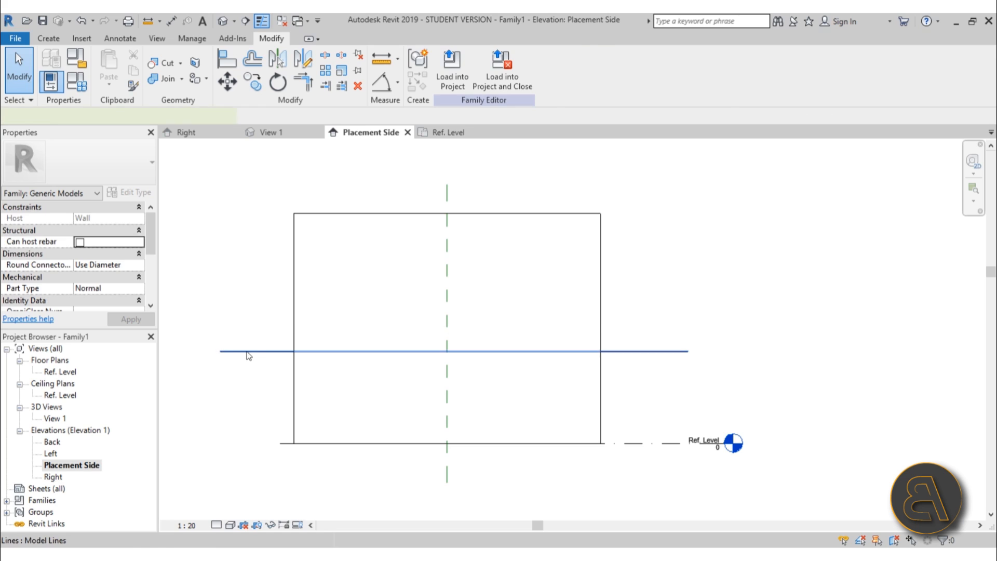
{"action": "left_click", "coordinate": [249, 352]}
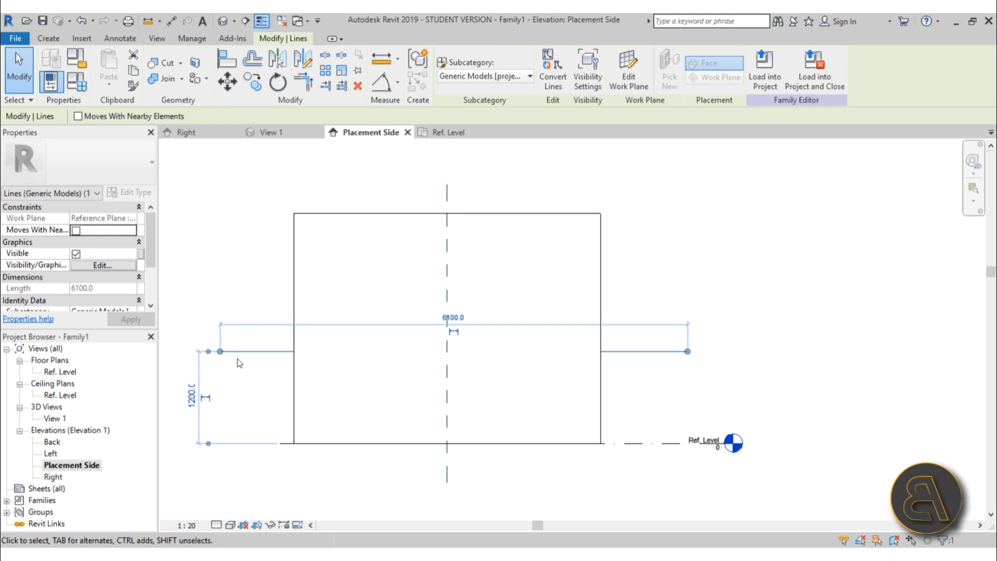
{"action": "left_click", "coordinate": [738, 374]}
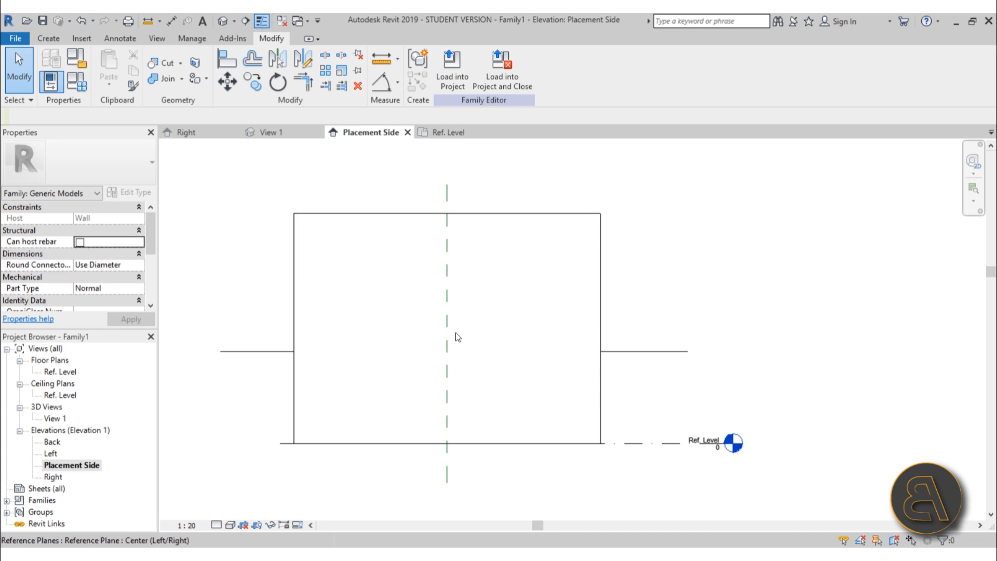
- Start an extrusion and sketch a rectangle about 700 by 900 mm across the center reference plane in the wall's upper part
{"action": "left_click", "coordinate": [48, 38]}
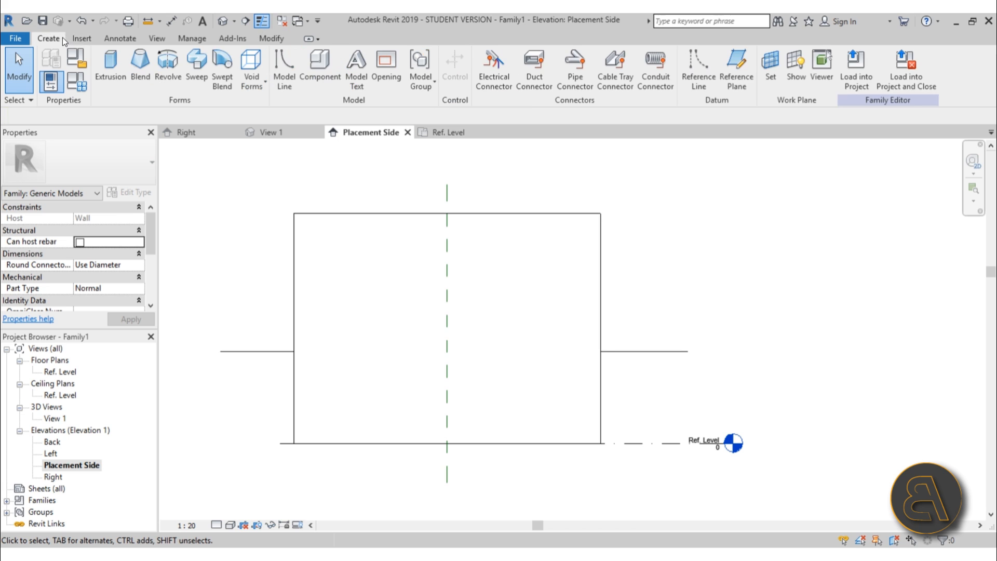
{"action": "left_click", "coordinate": [108, 73]}
{"action": "left_click", "coordinate": [487, 55]}
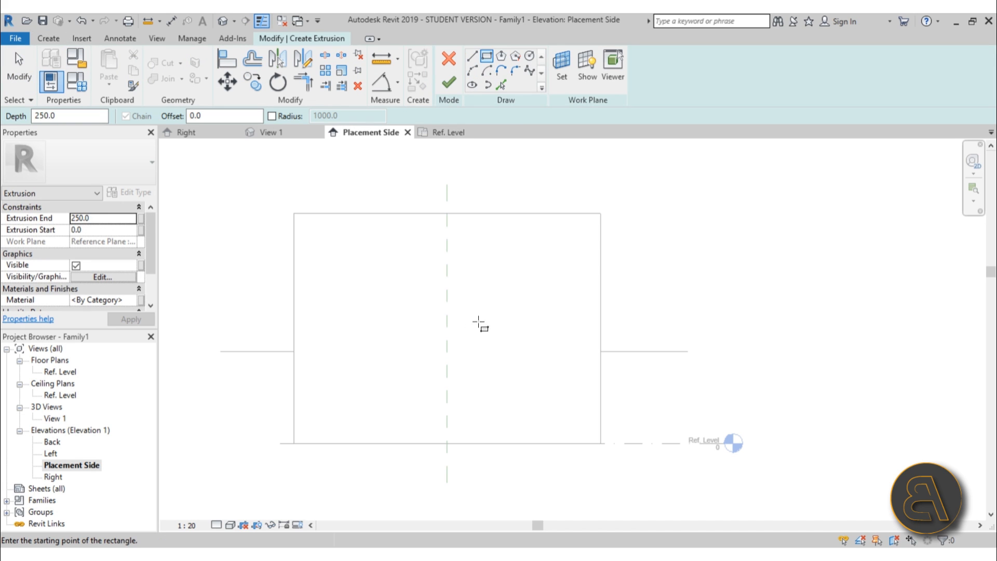
{"action": "left_click", "coordinate": [426, 246]}
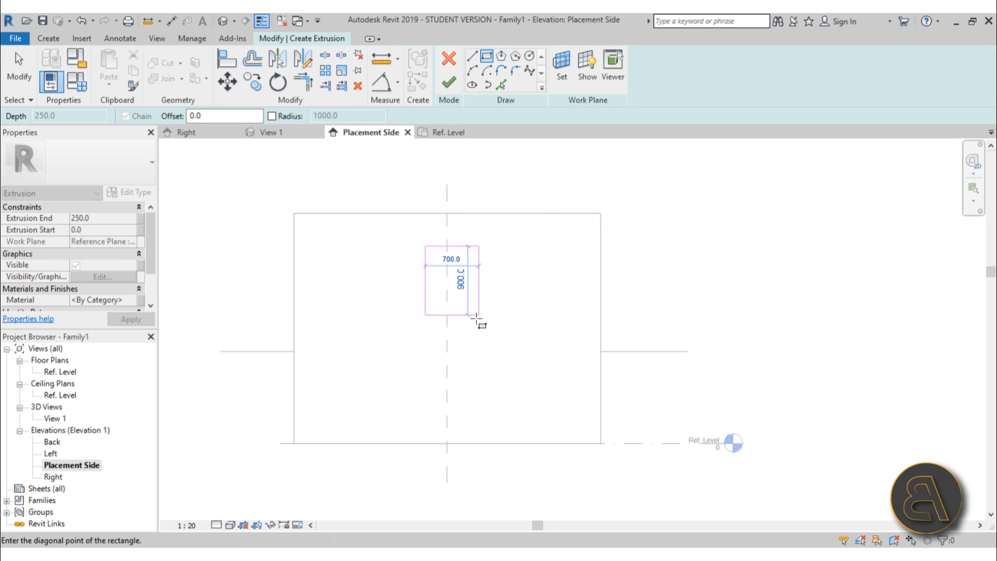
{"action": "left_click", "coordinate": [478, 315]}
{"action": "key", "text": "Escape"}
{"action": "key", "text": "Escape"}
- Position the sketched rectangle's bottom edge 1700 mm above Ref. Level, measuring the distance from the level line
{"action": "left_click", "coordinate": [459, 315]}
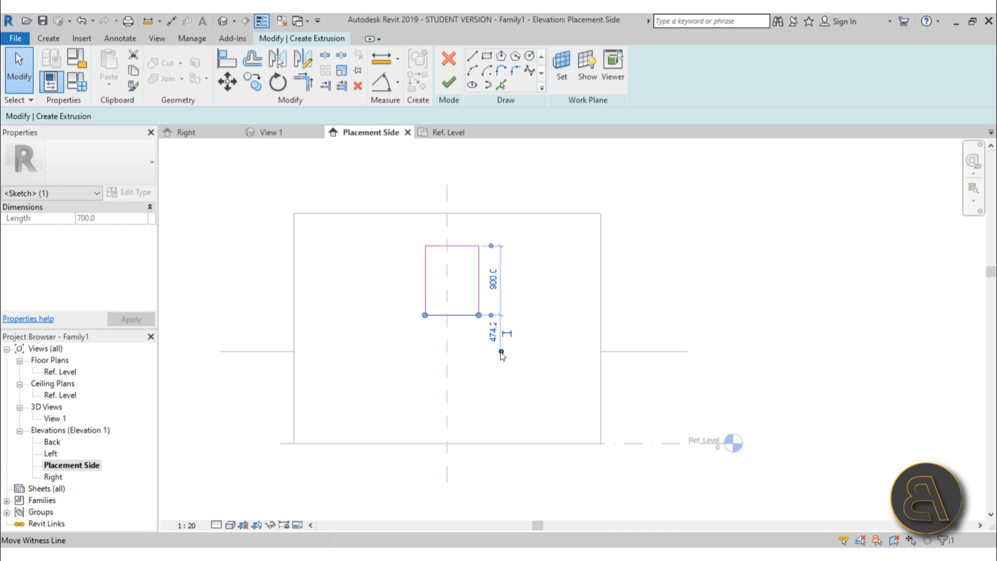
{"action": "left_click_drag", "start_coordinate": [518, 445], "coordinate": [518, 442]}
{"action": "left_click", "coordinate": [488, 372]}
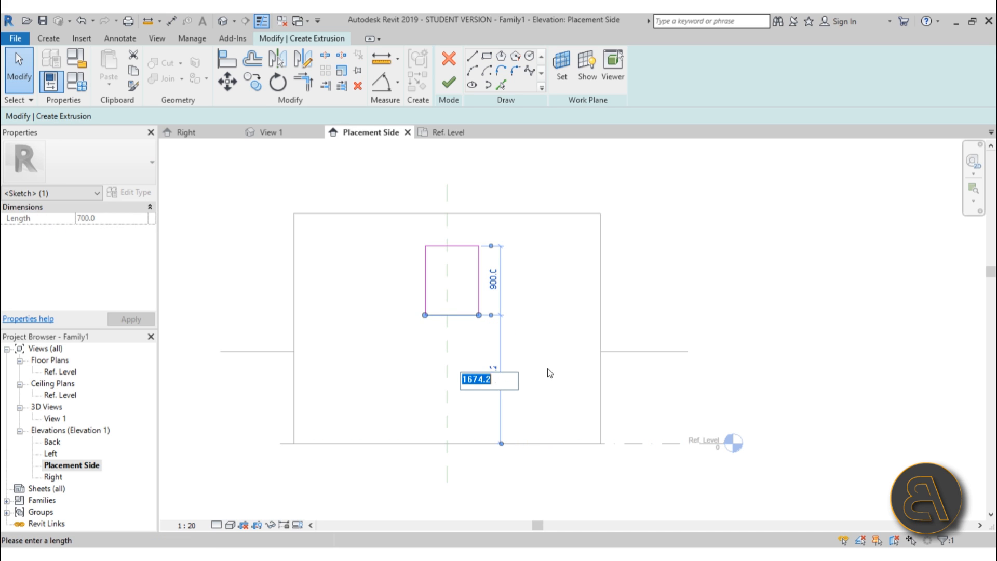
{"action": "type", "text": "1700"}
{"action": "key", "text": "Return"}
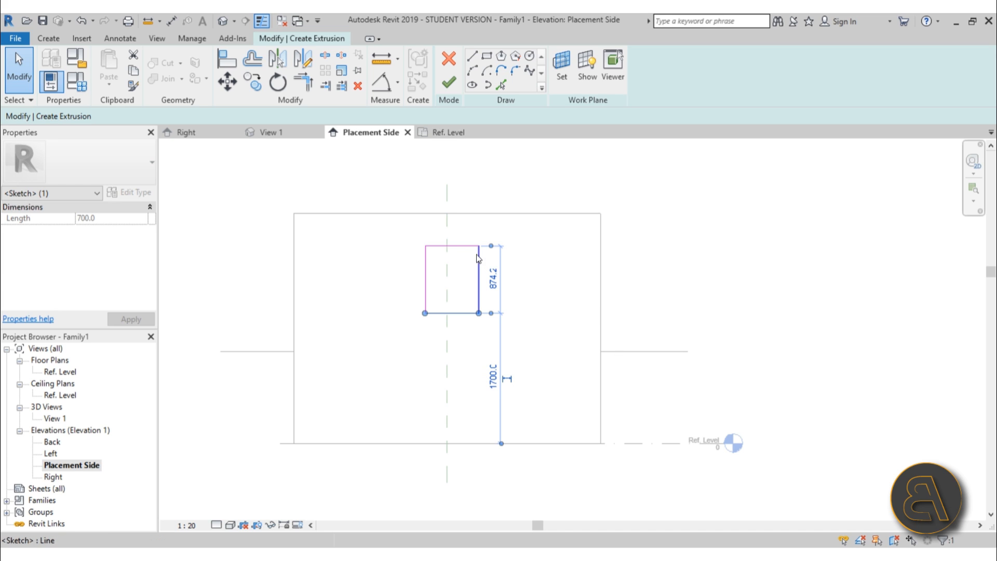
- Set the sketched rectangle's height to 800 mm by moving its top edge
{"action": "left_click", "coordinate": [423, 281]}
{"action": "left_click", "coordinate": [397, 280]}
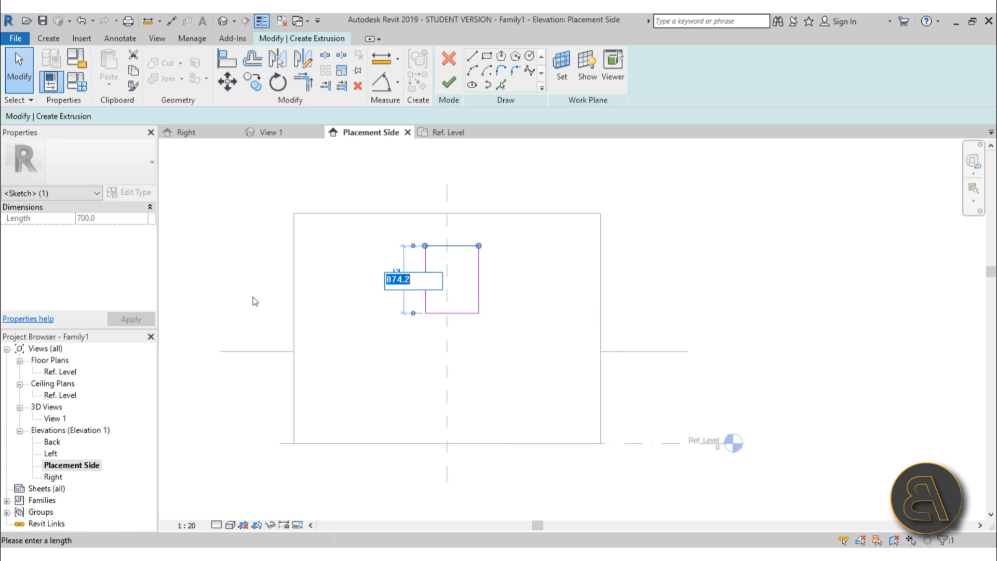
{"action": "type", "text": "800"}
{"action": "key", "text": "Return"}
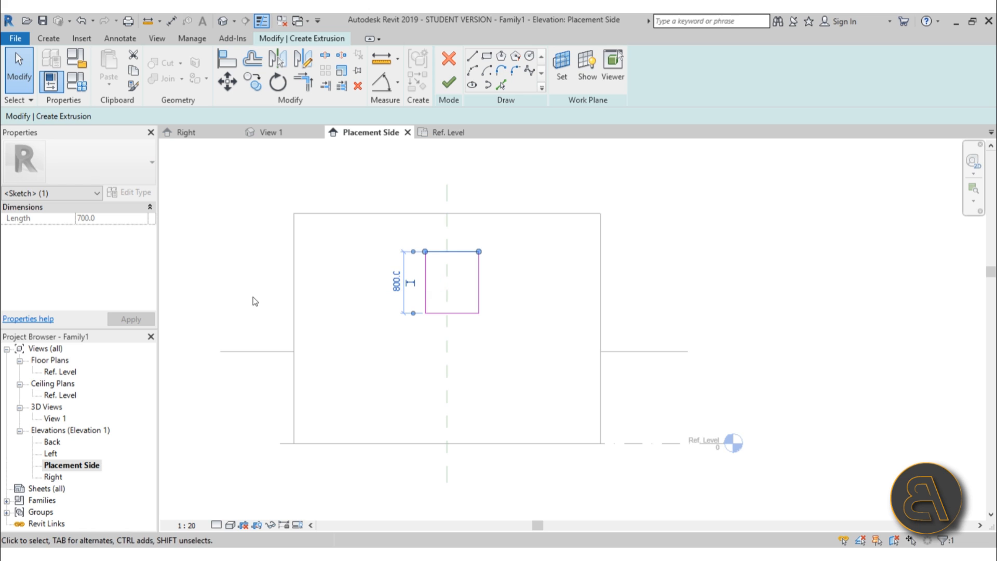
{"action": "left_click", "coordinate": [530, 289]}
- Move the rectangle's right edge inward and set its distance from the center reference plane to 300 mm
{"action": "scroll", "coordinate": [476, 272], "scroll_direction": "up", "scroll_amount": 2}
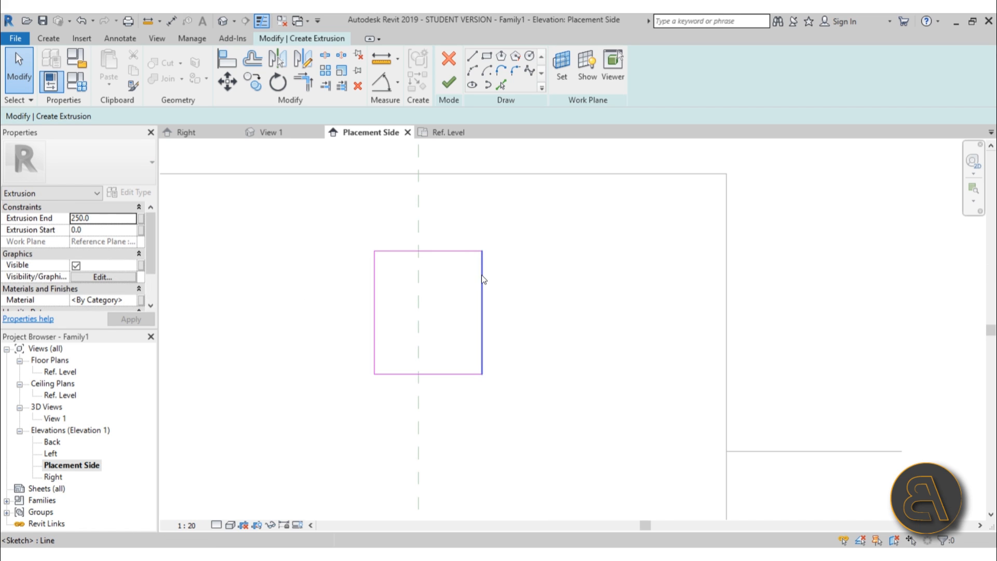
{"action": "left_click", "coordinate": [480, 282]}
{"action": "left_click_drag", "start_coordinate": [481, 282], "coordinate": [464, 283]}
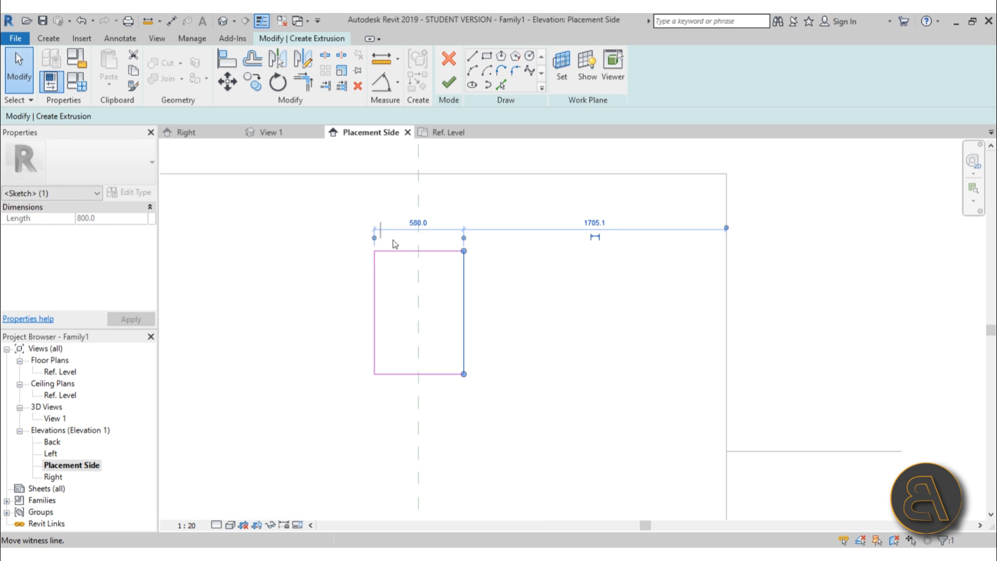
{"action": "left_click_drag", "start_coordinate": [420, 244], "coordinate": [419, 244]}
{"action": "left_click", "coordinate": [441, 224]}
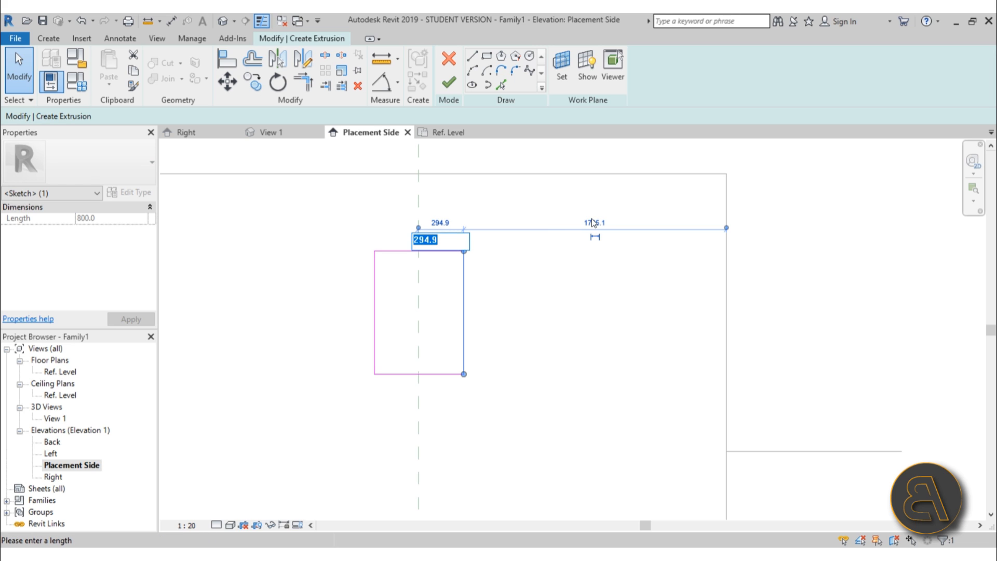
{"action": "type", "text": "300"}
{"action": "key", "text": "Return"}
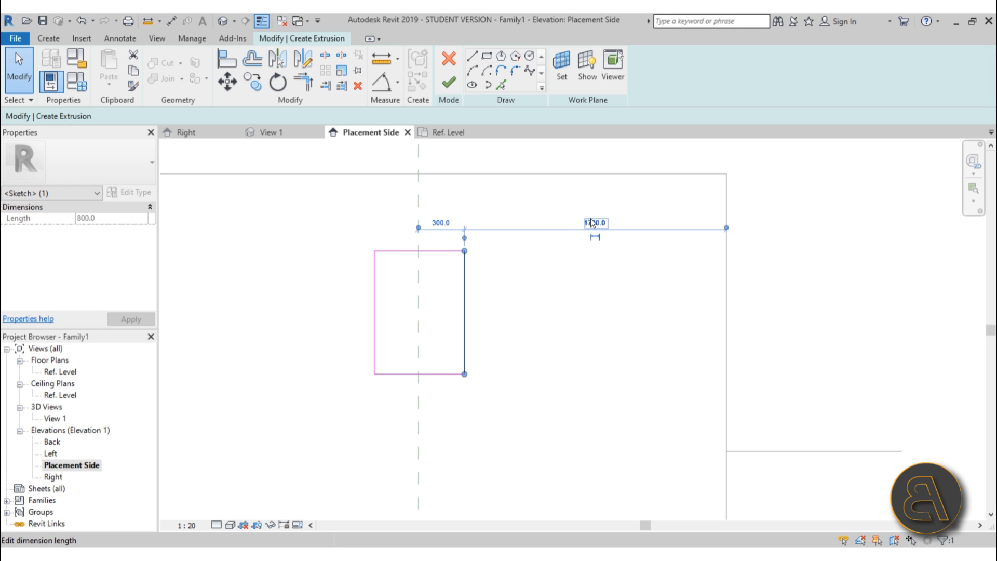
- Set the rectangle's overall width to 600 mm by moving its left edge
{"action": "left_click", "coordinate": [374, 281]}
{"action": "left_click", "coordinate": [418, 388]}
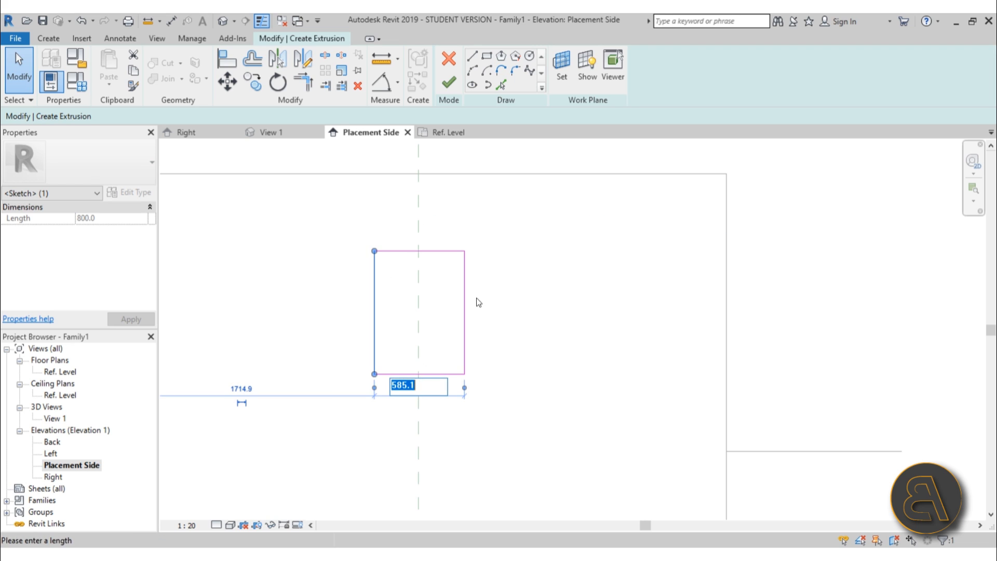
{"action": "type", "text": "600"}
{"action": "key", "text": "Return"}
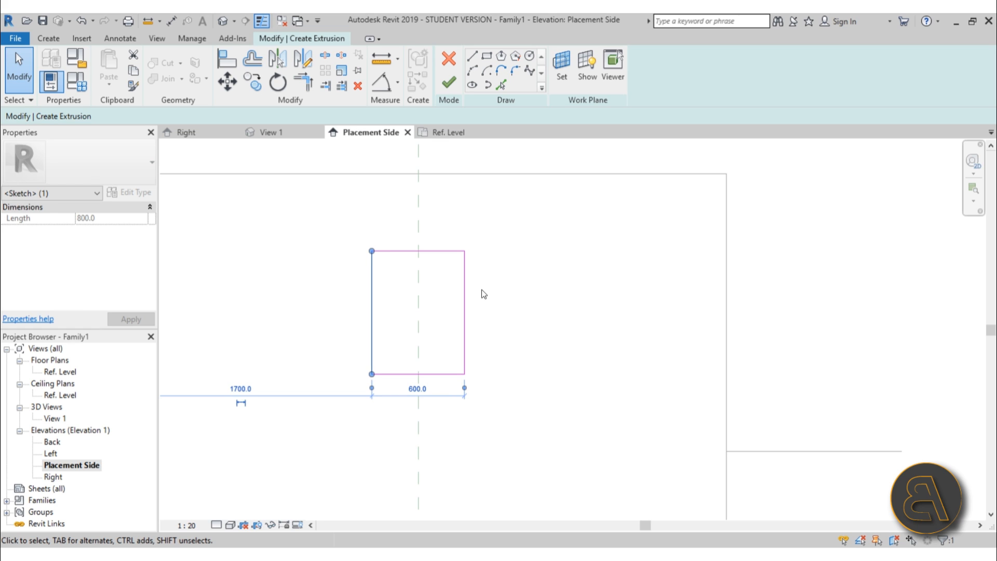
{"action": "left_click", "coordinate": [481, 292]}
- Sketch a second rectangle inside the first one, offset 20 mm inward from its corners, to form a frame profile
{"action": "left_click", "coordinate": [486, 56]}
{"action": "scroll", "coordinate": [416, 301], "scroll_direction": "up", "scroll_amount": 4}
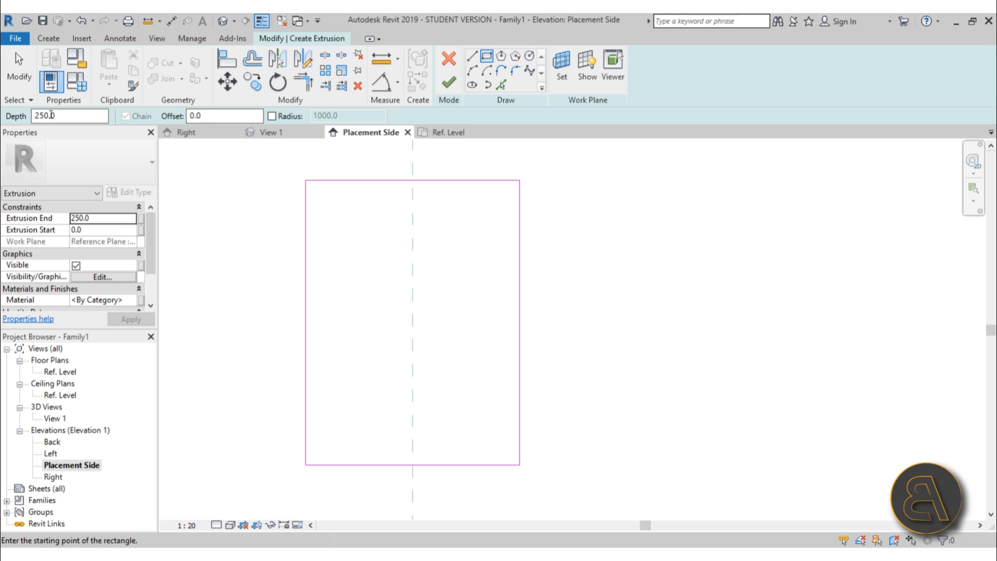
{"action": "left_click", "coordinate": [227, 117]}
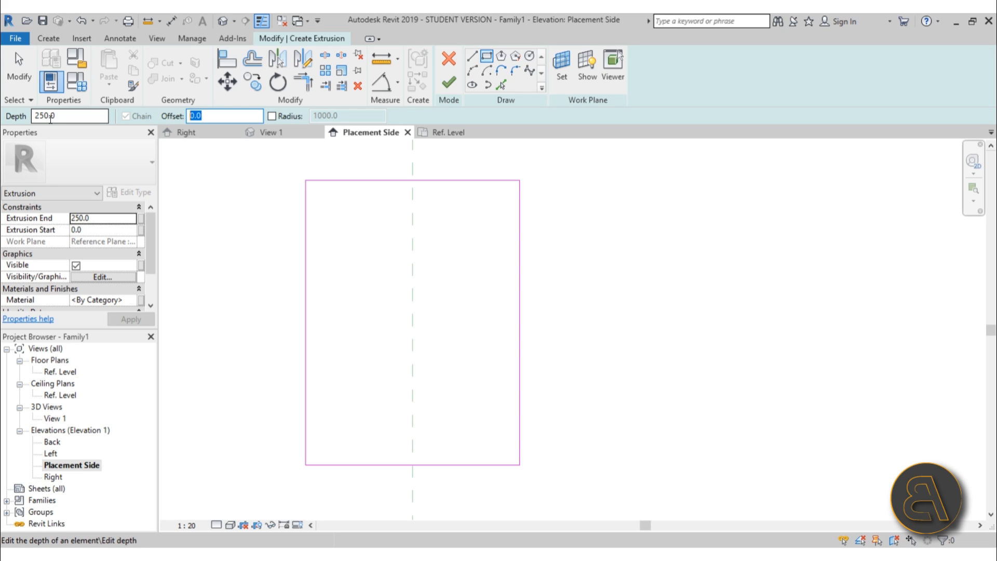
{"action": "key", "text": "Right"}
{"action": "key", "text": "BackSpace"}
{"action": "key", "text": "BackSpace"}
{"action": "key", "text": "BackSpace"}
{"action": "type", "text": "20.0"}
{"action": "left_click", "coordinate": [305, 180]}
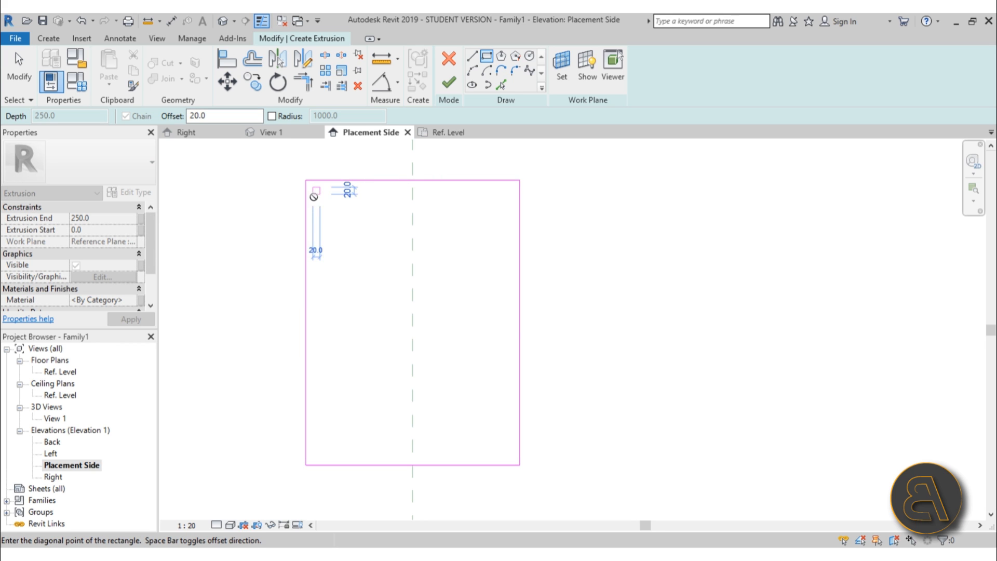
{"action": "key", "text": "space"}
{"action": "key", "text": "space"}
{"action": "key", "text": "space"}
{"action": "key", "text": "space"}
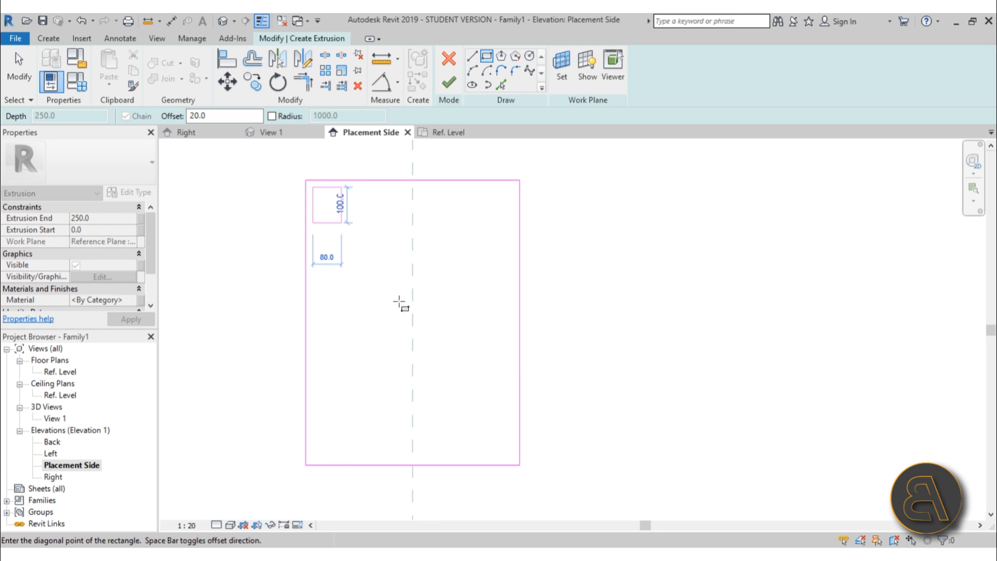
{"action": "left_click", "coordinate": [520, 463]}
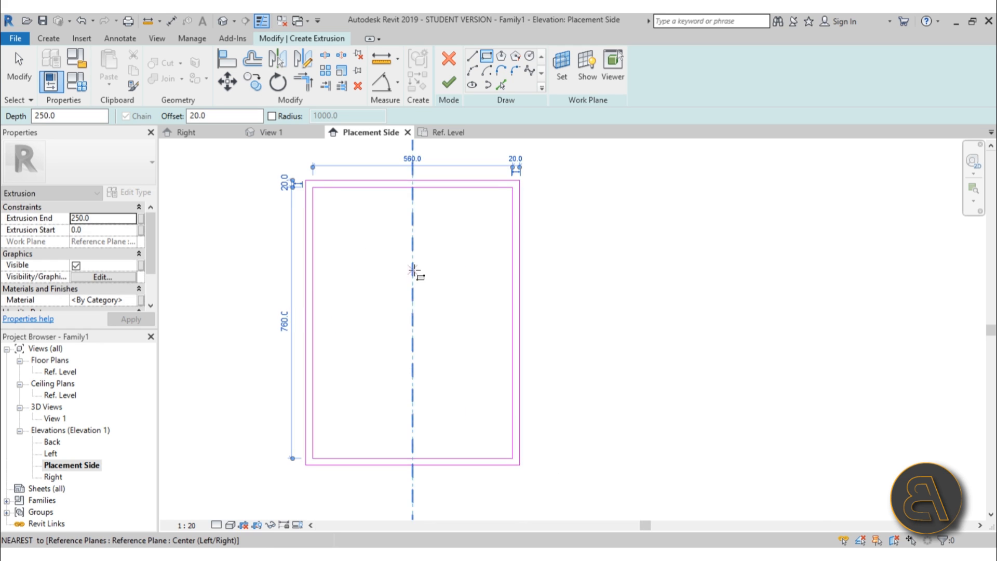
- Finish the frame extrusion sketch and open the Ref. Level floor plan
{"action": "scroll", "coordinate": [412, 267], "scroll_direction": "down", "scroll_amount": 2}
{"action": "key", "text": "Escape"}
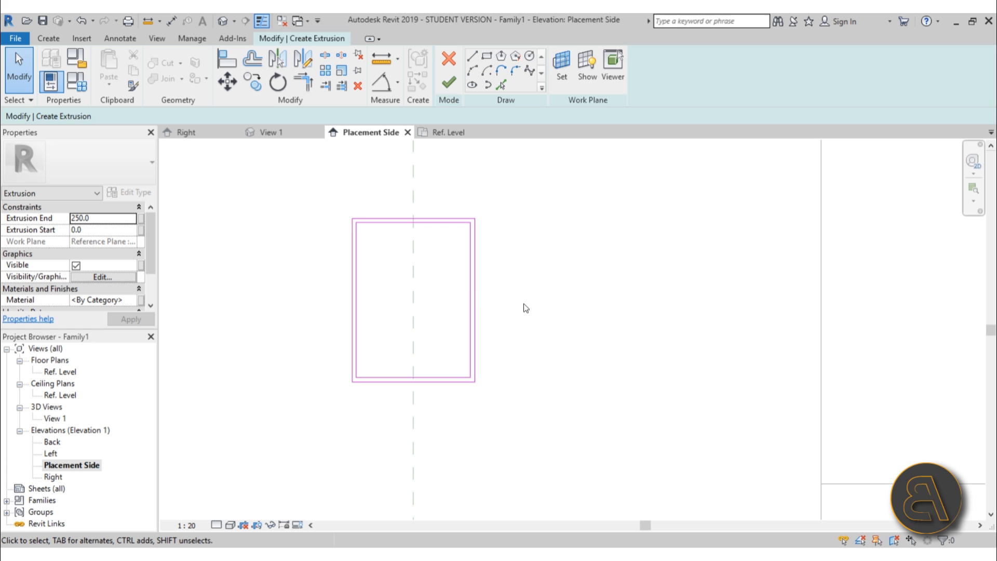
{"action": "left_click", "coordinate": [449, 82]}
{"action": "double_click", "coordinate": [60, 372]}
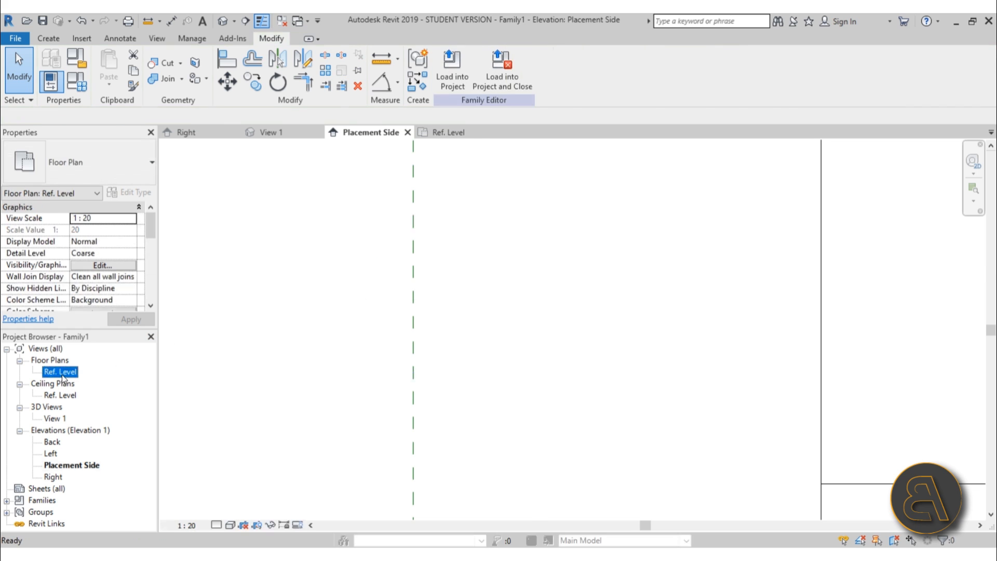
{"action": "scroll", "coordinate": [503, 315], "scroll_direction": "up", "scroll_amount": 1}
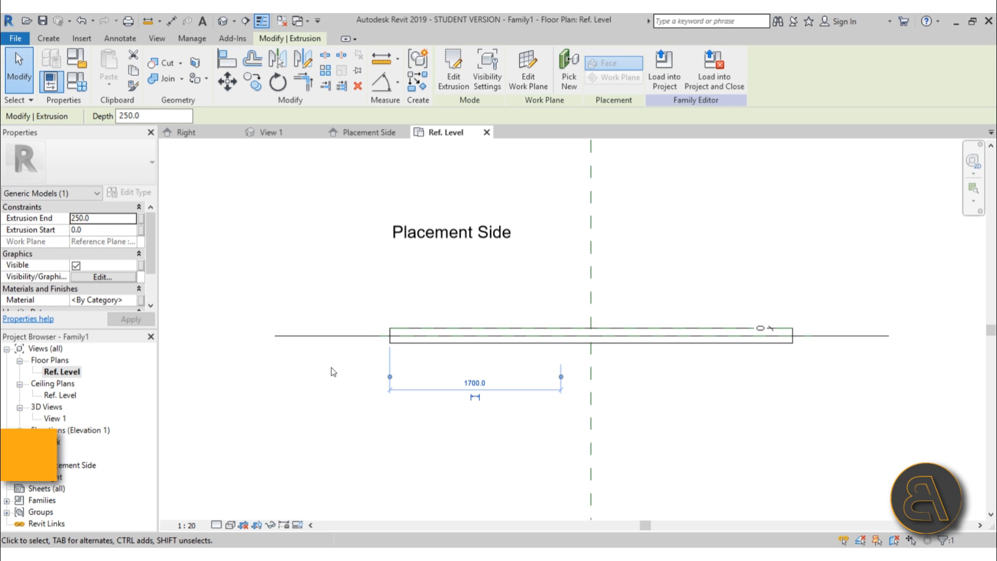
- Set the cut plane offset in the floor plan's view range to 3000 mm
{"action": "key", "text": "v"}
{"action": "key", "text": "r"}
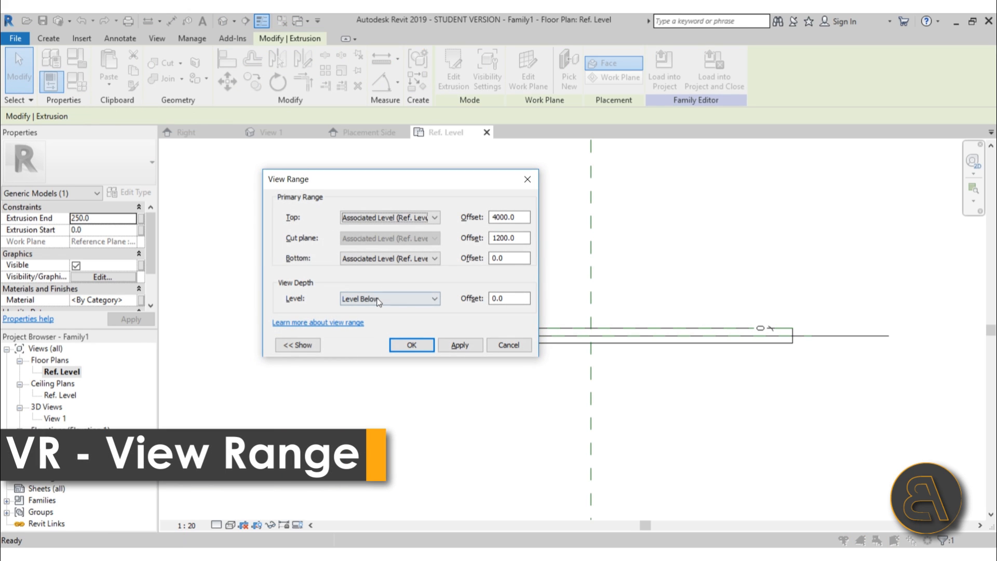
{"action": "left_click", "coordinate": [507, 236]}
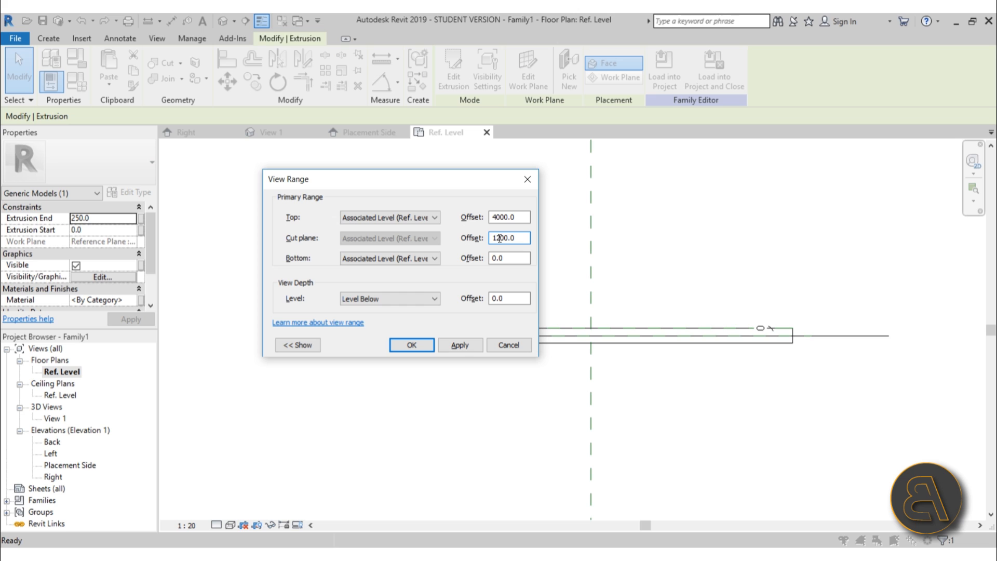
{"action": "type", "text": "30"}
{"action": "left_click", "coordinate": [459, 345]}
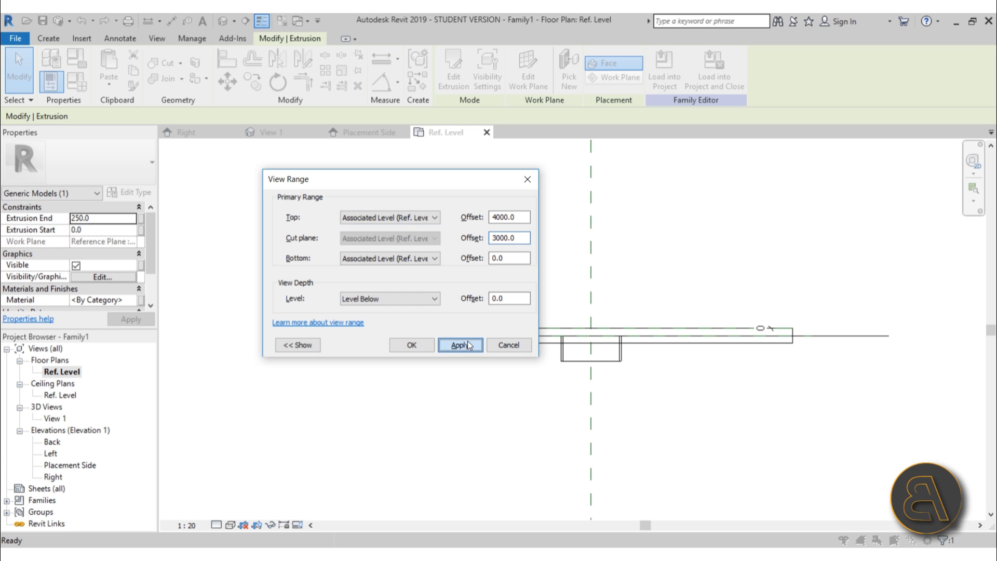
{"action": "left_click", "coordinate": [413, 345]}
- Move the frame extrusion to the wall's placement side, with its front face at about -353 mm and its back face on the wall surface
{"action": "left_click", "coordinate": [611, 358]}
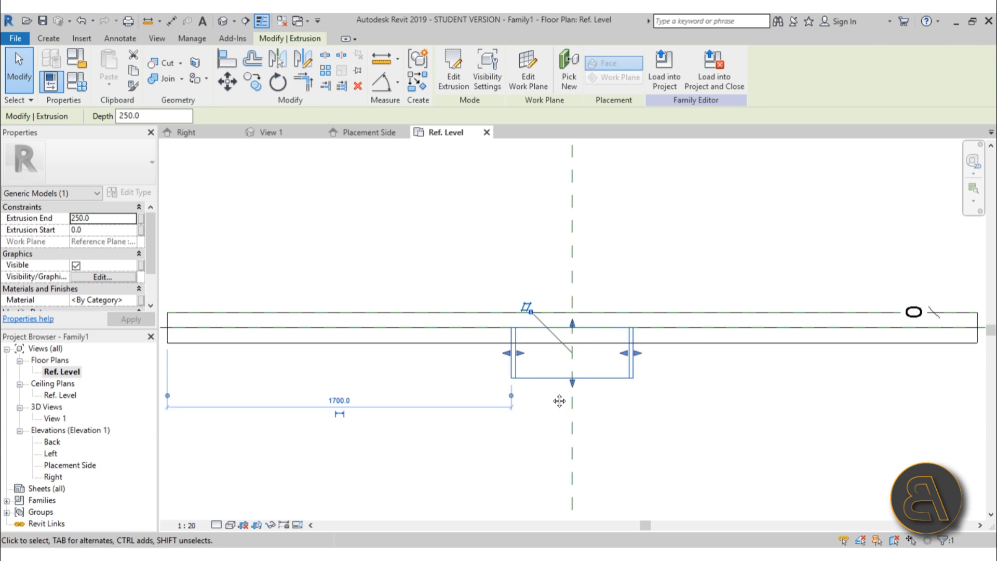
{"action": "middle_click_drag", "start_coordinate": [557, 401], "coordinate": [494, 509]}
{"action": "left_click_drag", "start_coordinate": [517, 408], "coordinate": [515, 368]}
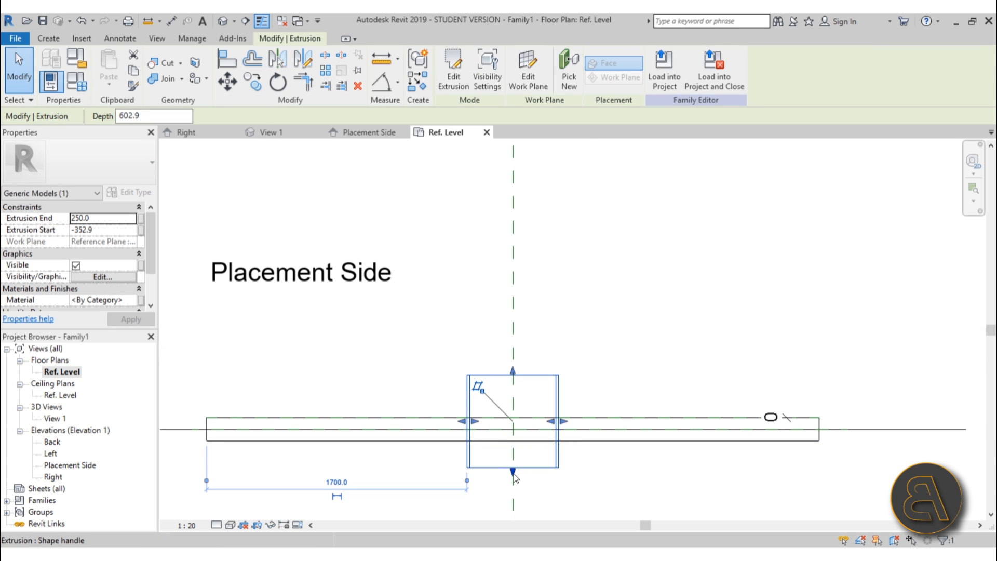
{"action": "left_click_drag", "start_coordinate": [513, 473], "coordinate": [513, 419]}
{"action": "scroll", "coordinate": [561, 447], "scroll_direction": "down", "scroll_amount": 2}
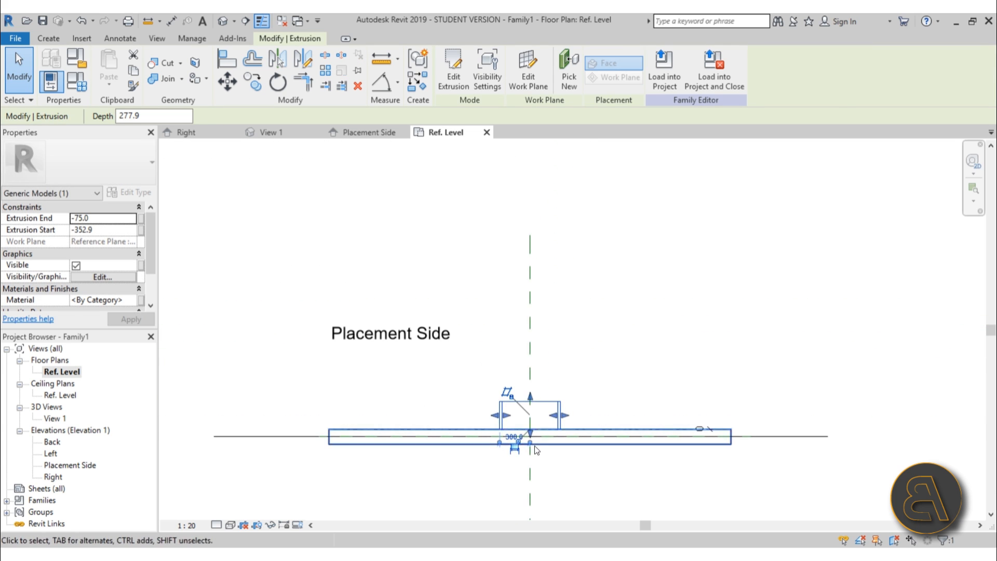
- Extend the frame's front face away from the wall to a total depth of about 341 mm
{"action": "scroll", "coordinate": [528, 437], "scroll_direction": "up", "scroll_amount": 2}
{"action": "left_click", "coordinate": [508, 448]}
{"action": "scroll", "coordinate": [529, 374], "scroll_direction": "up", "scroll_amount": 1}
{"action": "left_click_drag", "start_coordinate": [530, 378], "coordinate": [527, 371]}
{"action": "left_click", "coordinate": [616, 368]}
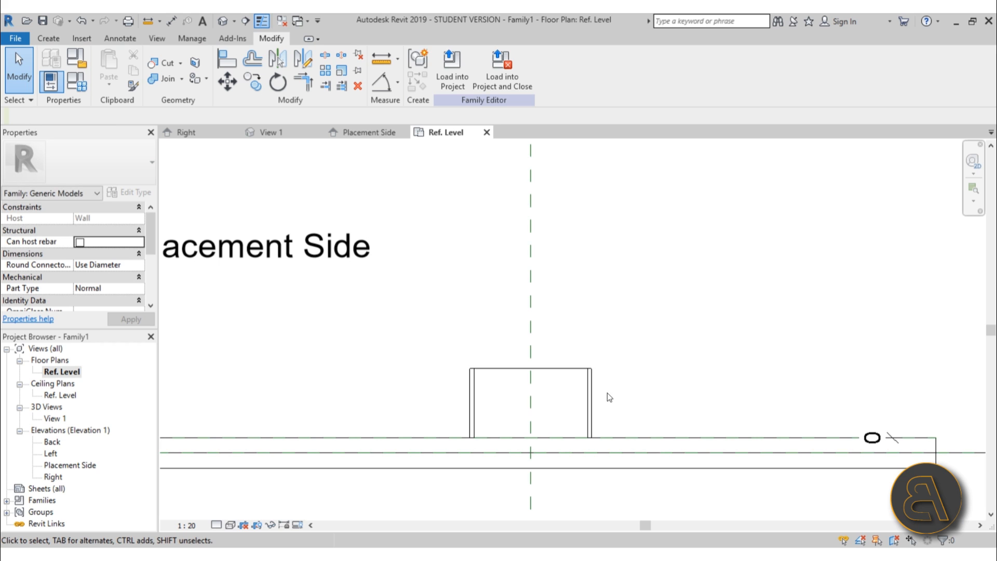
{"action": "left_click", "coordinate": [589, 395]}
{"action": "scroll", "coordinate": [483, 338], "scroll_direction": "down", "scroll_amount": 3}
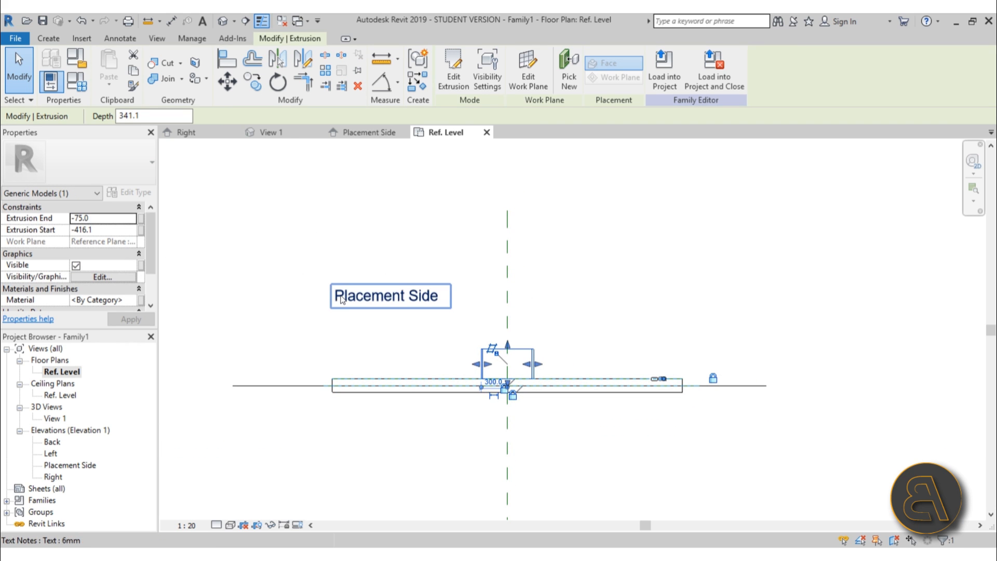
{"action": "scroll", "coordinate": [473, 326], "scroll_direction": "up", "scroll_amount": 2}
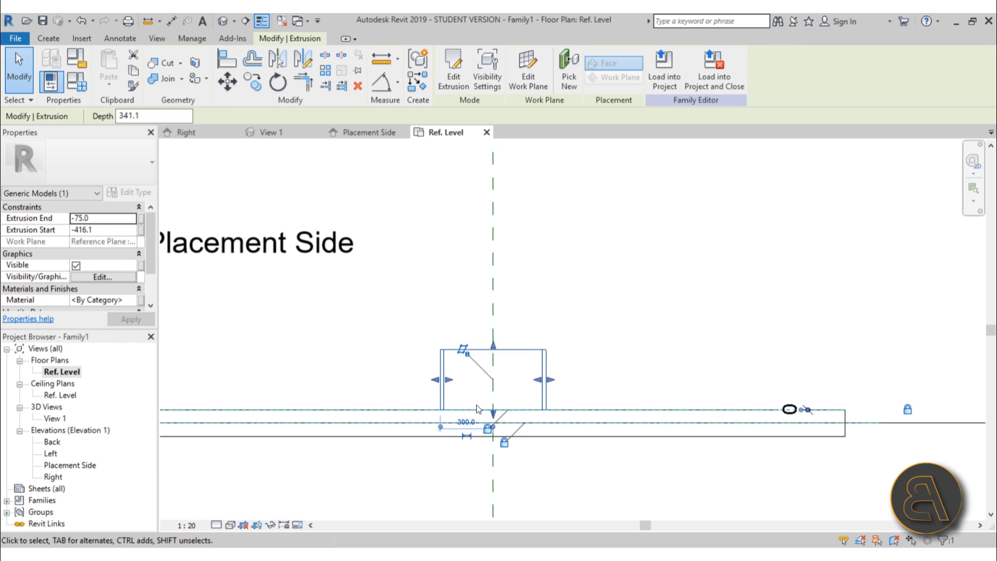
- Start a new extrusion in the Placement Side elevation and pick the frame's front face as its work plane
{"action": "double_click", "coordinate": [70, 465]}
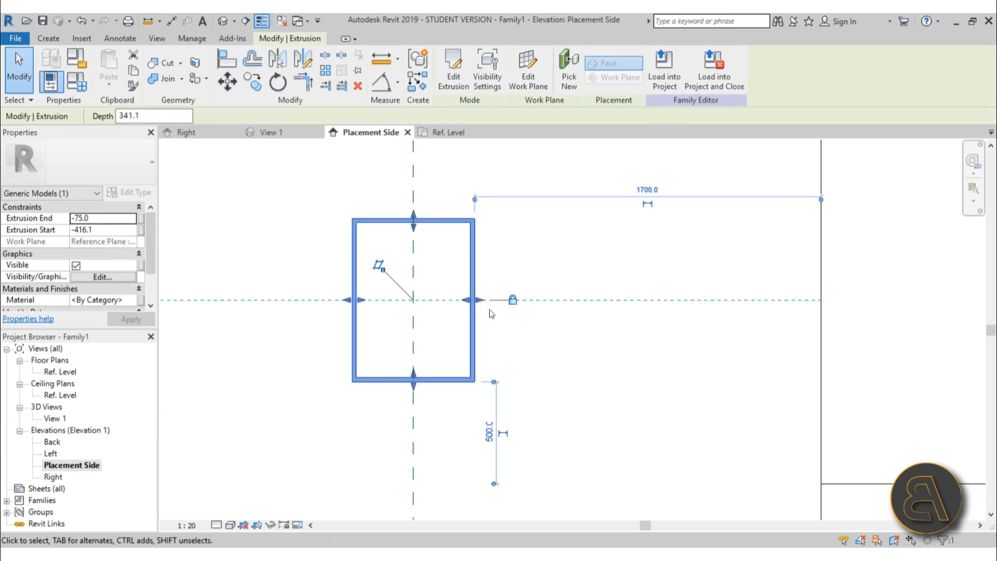
{"action": "left_click", "coordinate": [649, 369]}
{"action": "scroll", "coordinate": [623, 377], "scroll_direction": "down", "scroll_amount": 2}
{"action": "middle_click_drag", "start_coordinate": [623, 378], "coordinate": [623, 366]}
{"action": "scroll", "coordinate": [498, 301], "scroll_direction": "up", "scroll_amount": 2}
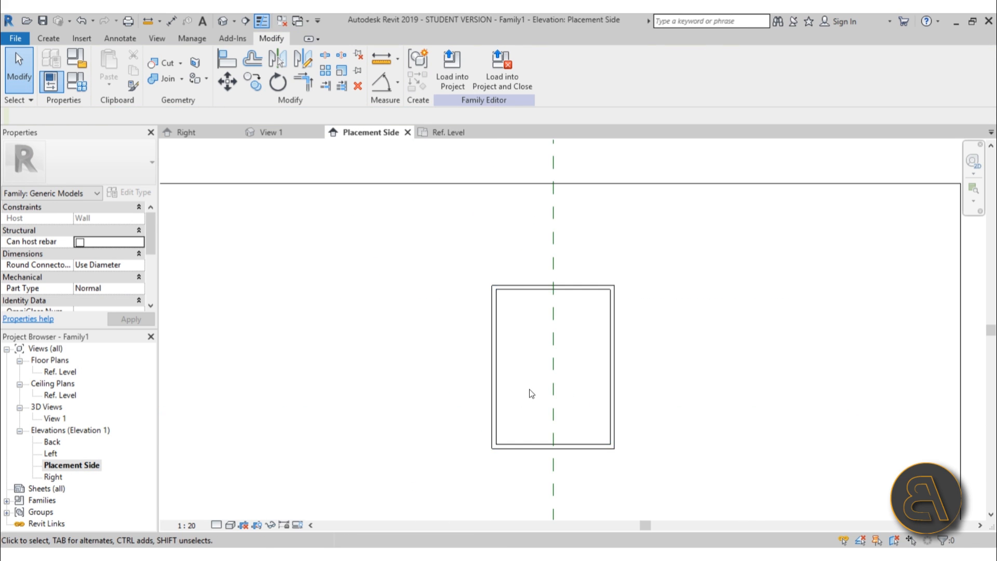
{"action": "middle_click_drag", "start_coordinate": [592, 400], "coordinate": [489, 358]}
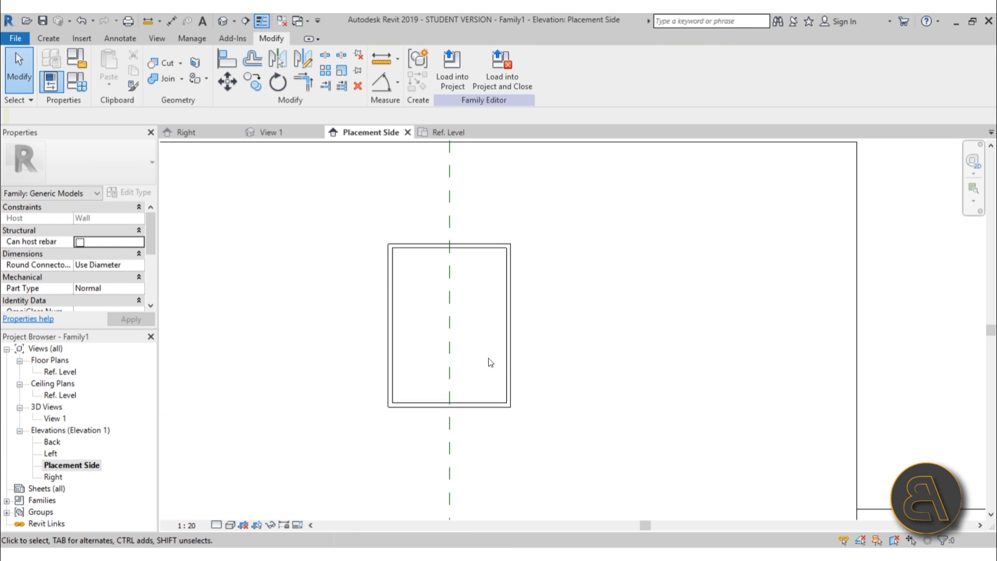
{"action": "left_click", "coordinate": [48, 38]}
{"action": "left_click", "coordinate": [111, 73]}
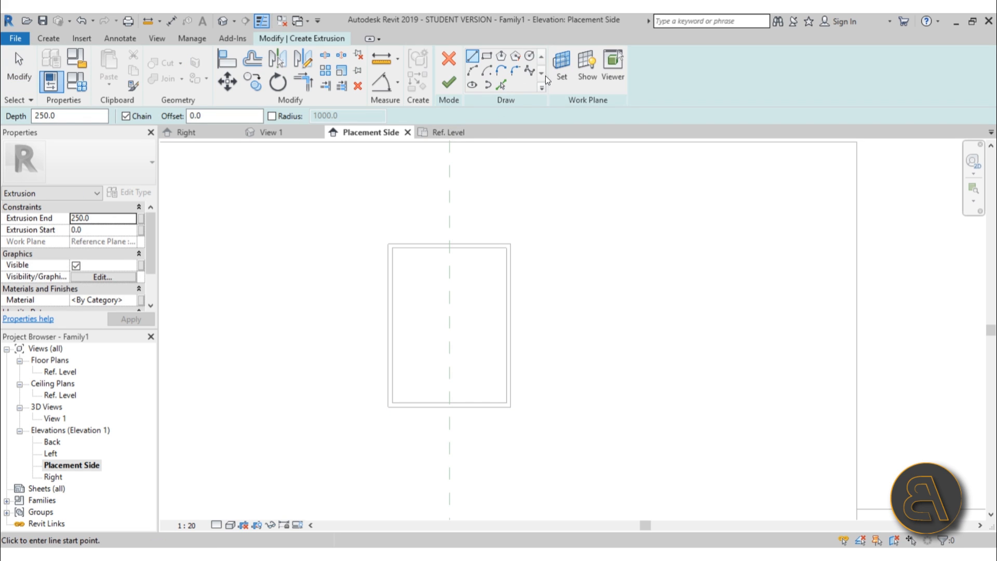
{"action": "left_click", "coordinate": [565, 73]}
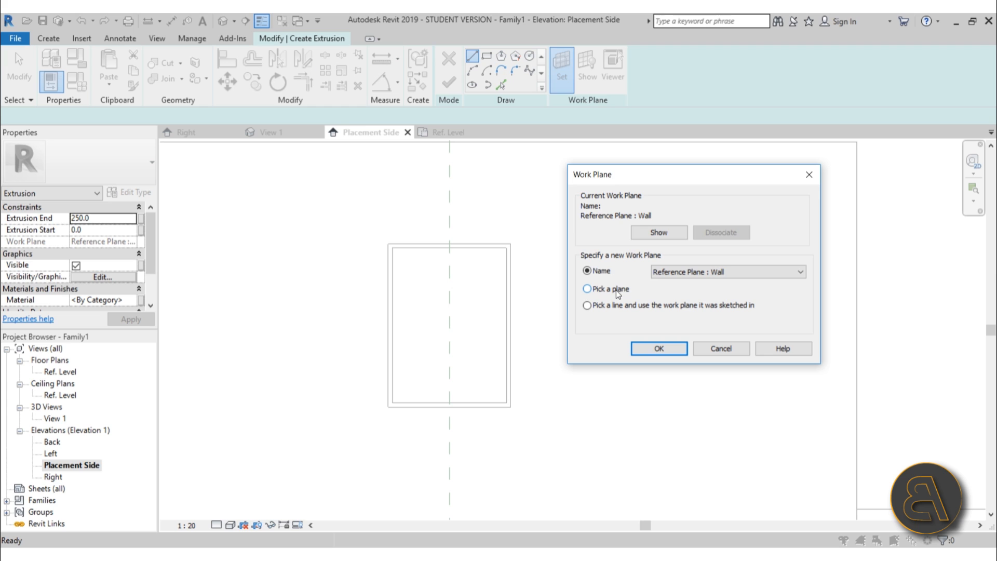
{"action": "left_click", "coordinate": [616, 290]}
{"action": "left_click", "coordinate": [659, 348]}
{"action": "scroll", "coordinate": [494, 249], "scroll_direction": "up", "scroll_amount": 4}
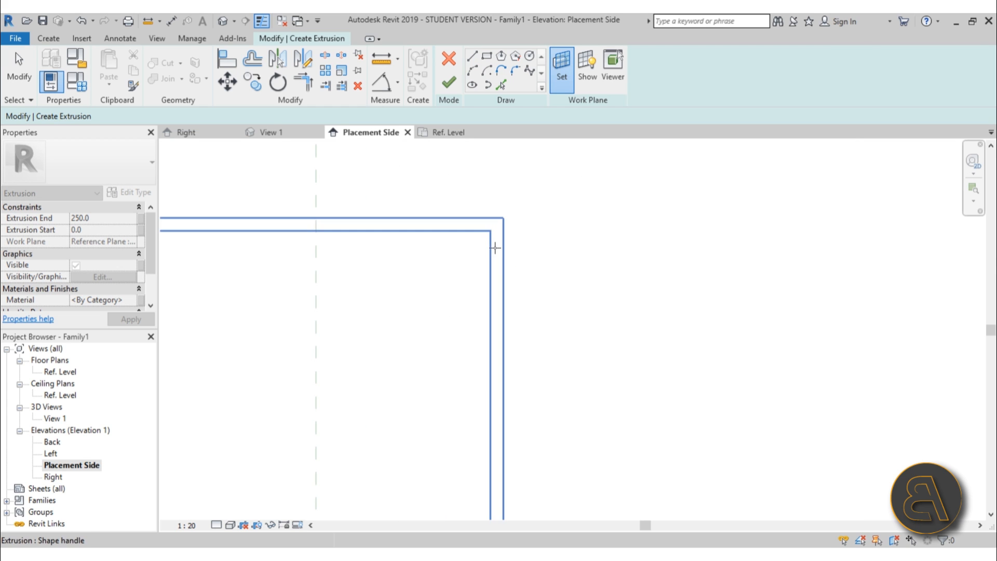
{"action": "left_click", "coordinate": [495, 248]}
- Sketch a 600 by 800 mm rectangle between the frame's opposite outer corners and finish the extrusion
{"action": "key", "text": "r"}
{"action": "key", "text": "c"}
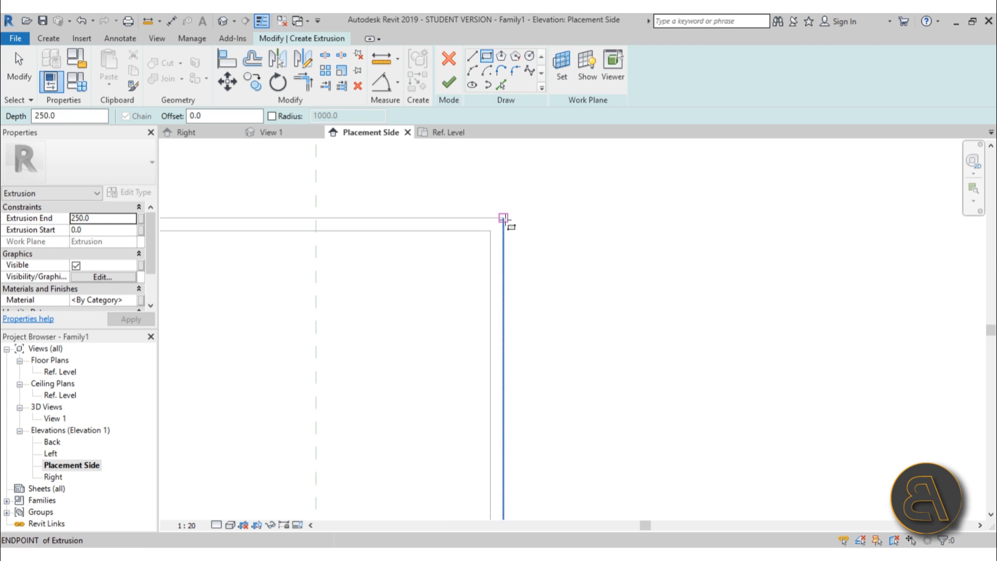
{"action": "left_click", "coordinate": [503, 218]}
{"action": "scroll", "coordinate": [519, 239], "scroll_direction": "down", "scroll_amount": 4}
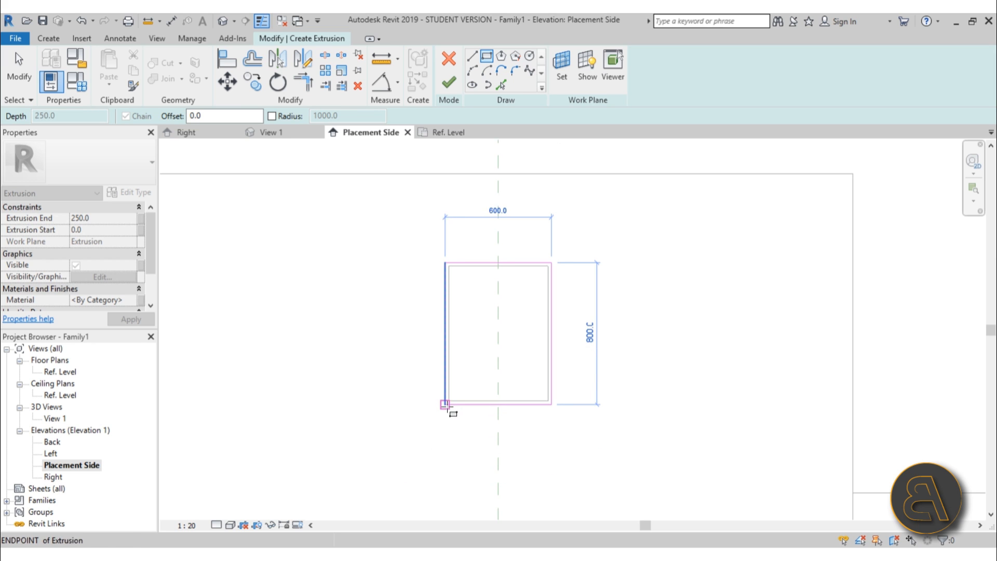
{"action": "left_click", "coordinate": [445, 404]}
{"action": "left_click", "coordinate": [449, 82]}
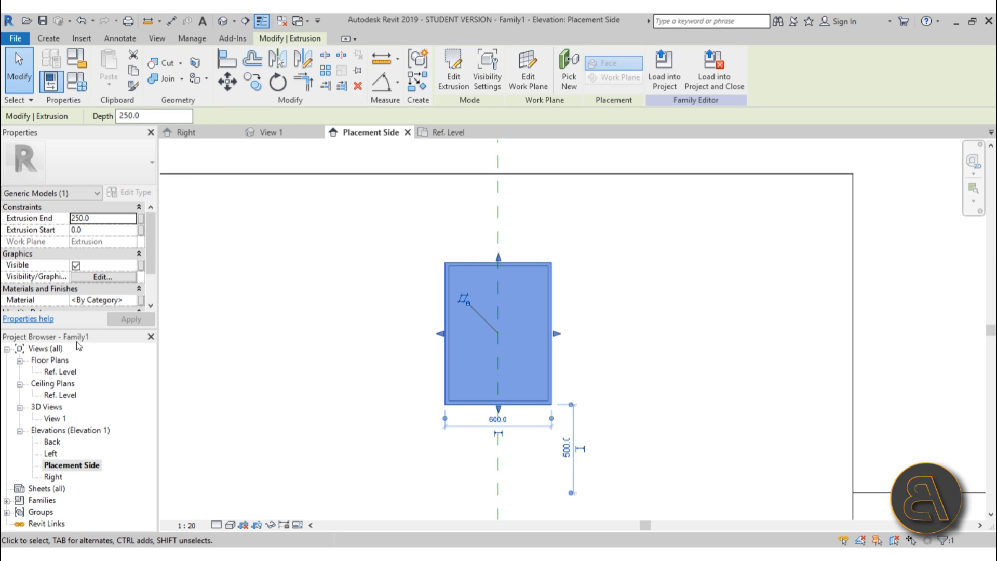
- In the Ref. Level plan, separate the front panel from the frame by setting its extrusion start to 3 mm
{"action": "double_click", "coordinate": [59, 371]}
{"action": "scroll", "coordinate": [472, 325], "scroll_direction": "up", "scroll_amount": 4}
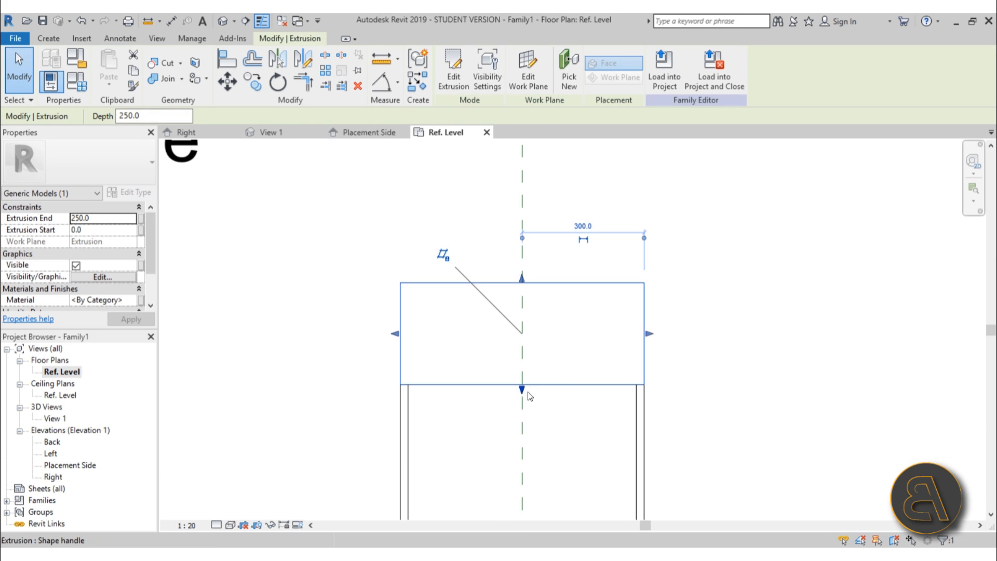
{"action": "scroll", "coordinate": [521, 389], "scroll_direction": "up", "scroll_amount": 3}
{"action": "left_click_drag", "start_coordinate": [525, 383], "coordinate": [525, 375]}
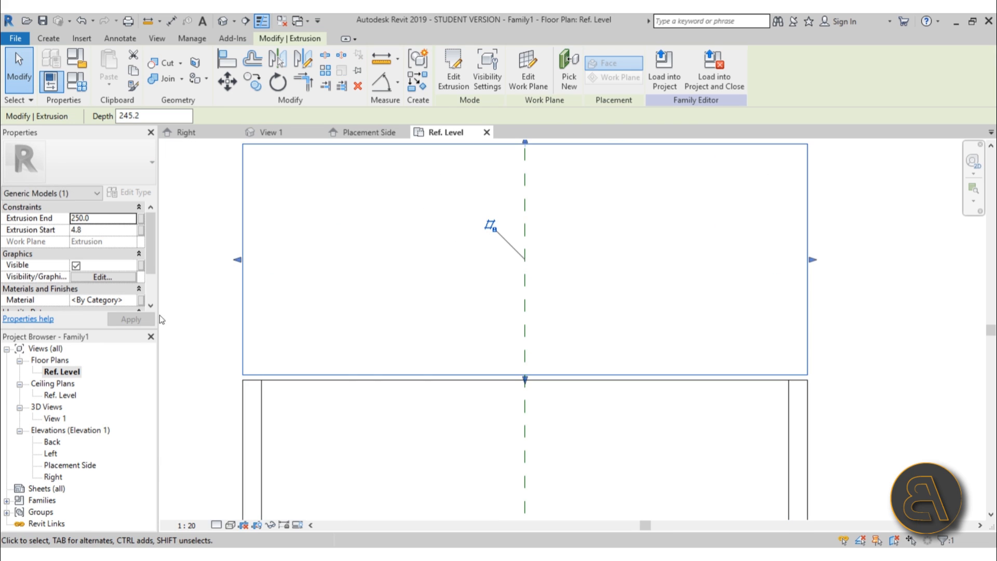
{"action": "left_click", "coordinate": [96, 229]}
{"action": "type", "text": "3"}
{"action": "key", "text": "Return"}
- Pull the panel's outer face back toward the frame to leave a thin door panel
{"action": "scroll", "coordinate": [419, 296], "scroll_direction": "down", "scroll_amount": 3}
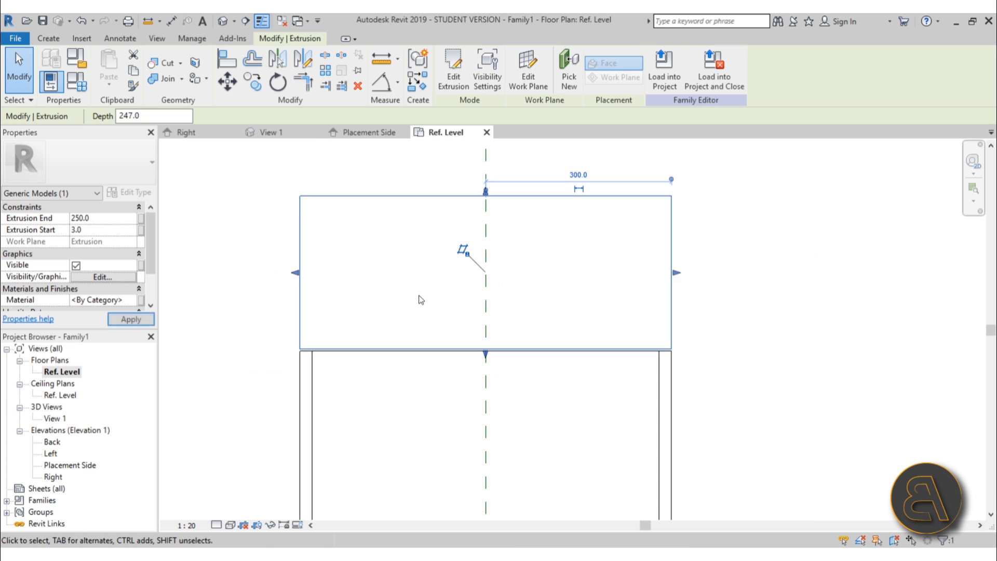
{"action": "scroll", "coordinate": [452, 280], "scroll_direction": "up", "scroll_amount": 2}
{"action": "left_click_drag", "start_coordinate": [477, 223], "coordinate": [473, 373]}
{"action": "left_click", "coordinate": [337, 328]}
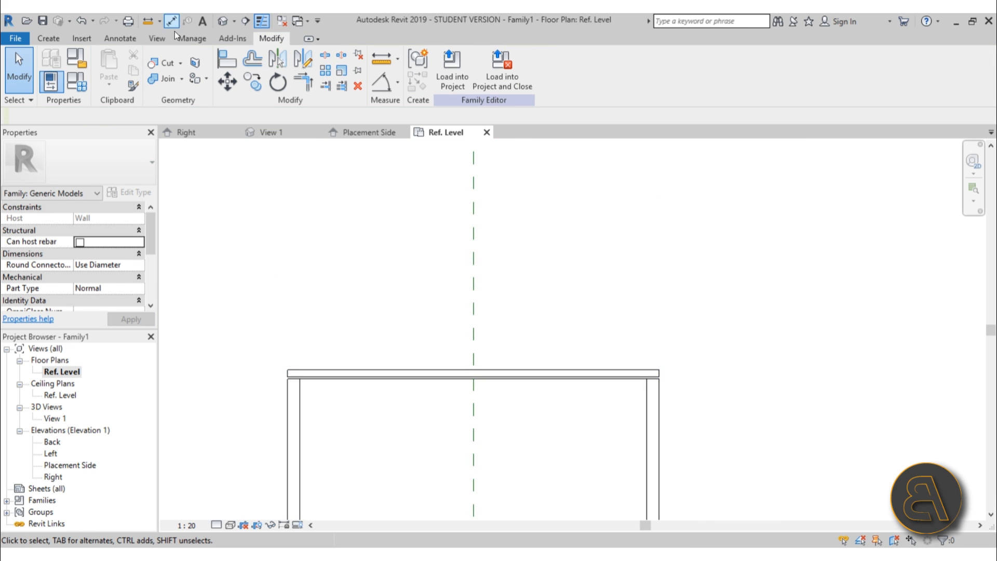
- Open the default 3D view and examine the gap between the door panel and the frame
{"action": "scroll", "coordinate": [524, 196], "scroll_direction": "down", "scroll_amount": 1}
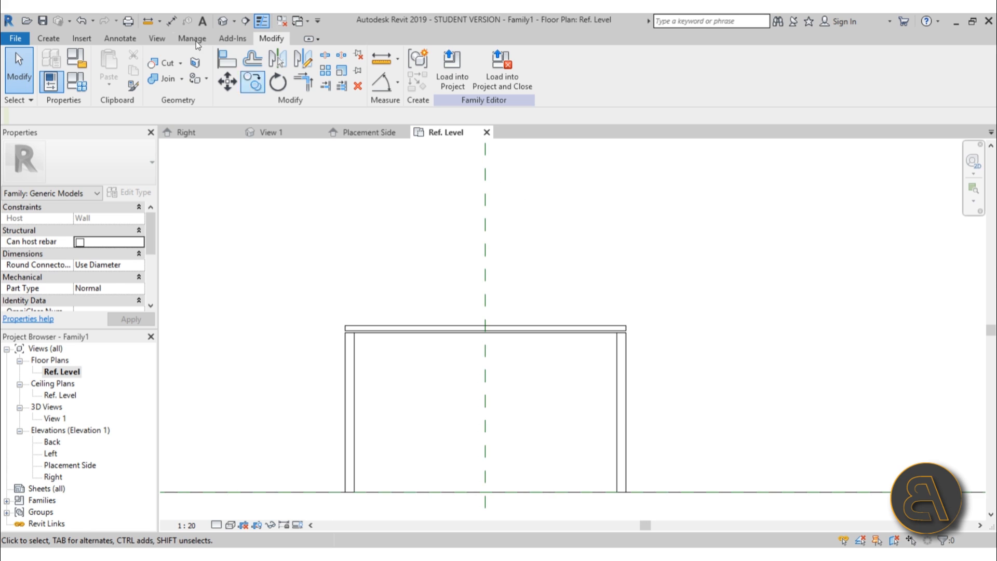
{"action": "left_click", "coordinate": [222, 21]}
{"action": "scroll", "coordinate": [473, 306], "scroll_direction": "down", "scroll_amount": 1}
{"action": "middle_click_drag", "start_coordinate": [613, 400], "coordinate": [290, 314], "text": "shift"}
{"action": "scroll", "coordinate": [556, 298], "scroll_direction": "up", "scroll_amount": 5}
{"action": "scroll", "coordinate": [556, 292], "scroll_direction": "up", "scroll_amount": 2}
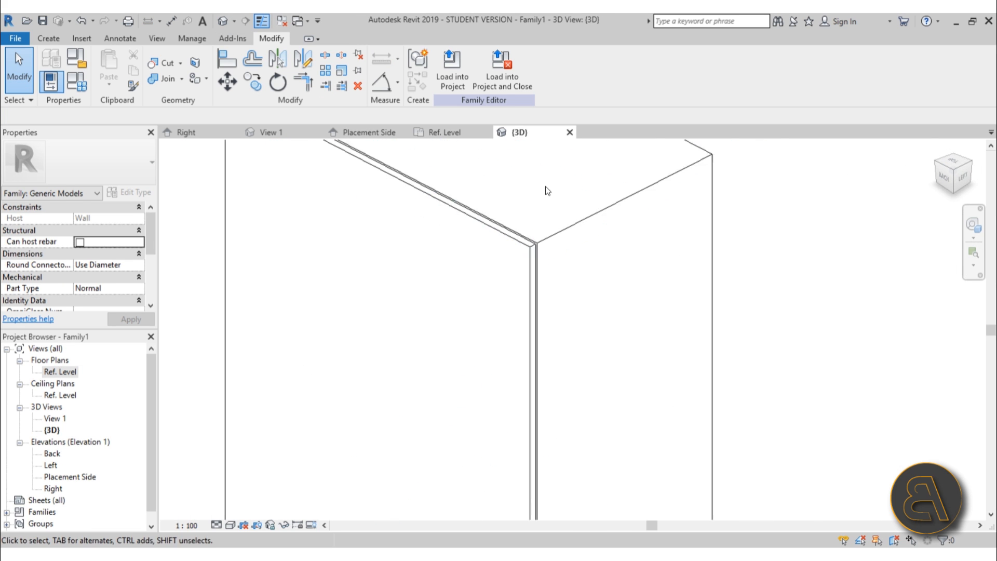
{"action": "scroll", "coordinate": [545, 186], "scroll_direction": "down", "scroll_amount": 5}
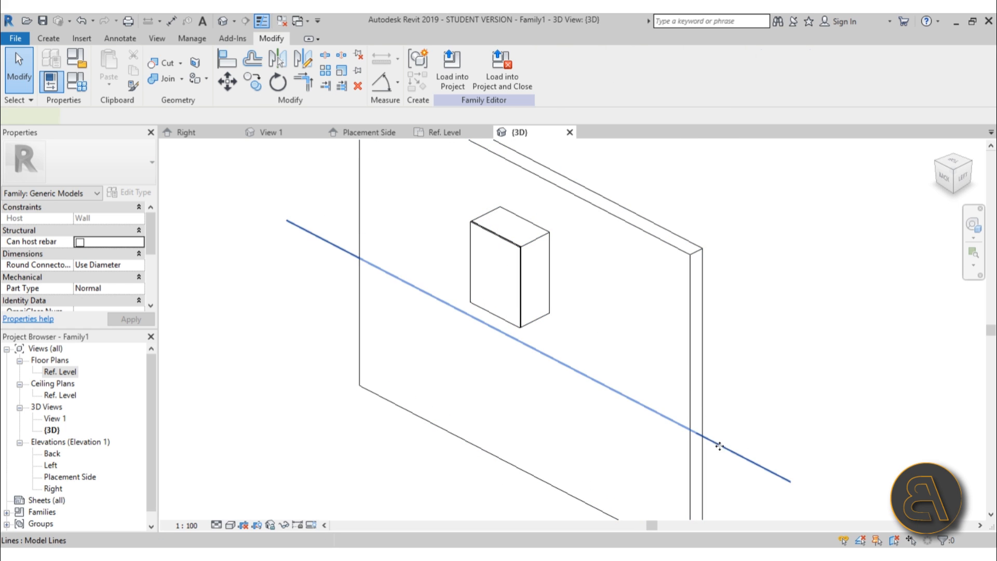
- Delete the model line running lengthwise through the wall
{"action": "left_click", "coordinate": [720, 445]}
{"action": "scroll", "coordinate": [519, 349], "scroll_direction": "down", "scroll_amount": 3}
{"action": "key", "text": "Escape"}
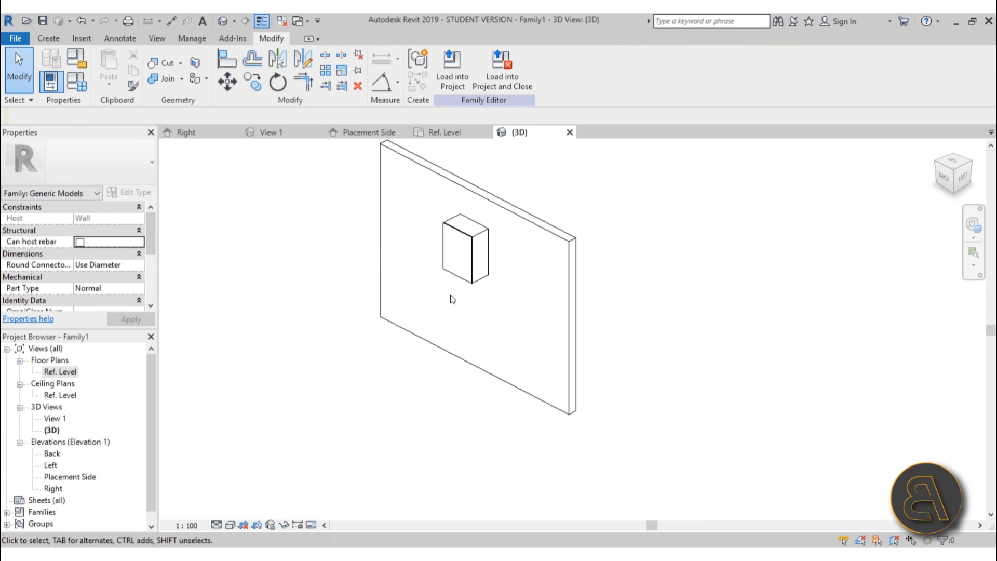
{"action": "scroll", "coordinate": [460, 311], "scroll_direction": "up", "scroll_amount": 1}
- Return to the Ref. Level plan and set its view range cut plane offset to 1200 mm
{"action": "double_click", "coordinate": [77, 374]}
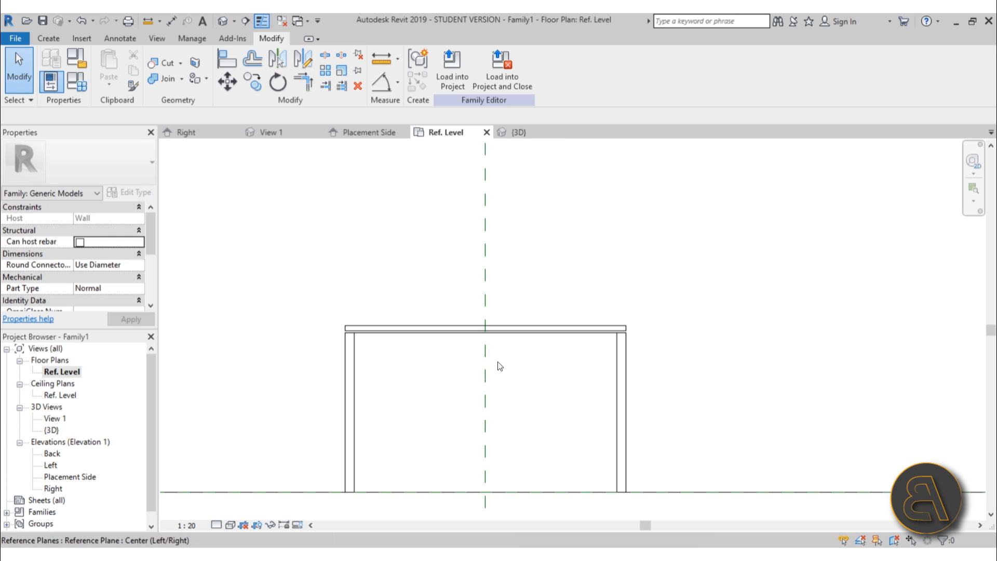
{"action": "scroll", "coordinate": [494, 359], "scroll_direction": "down", "scroll_amount": 3}
{"action": "middle_click_drag", "start_coordinate": [477, 343], "coordinate": [478, 344]}
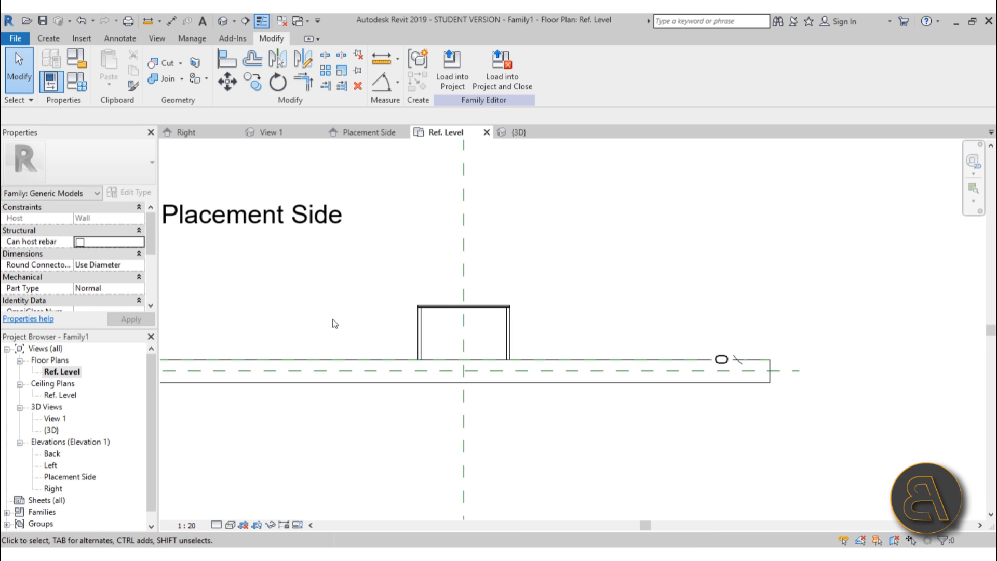
{"action": "key", "text": "v"}
{"action": "key", "text": "r"}
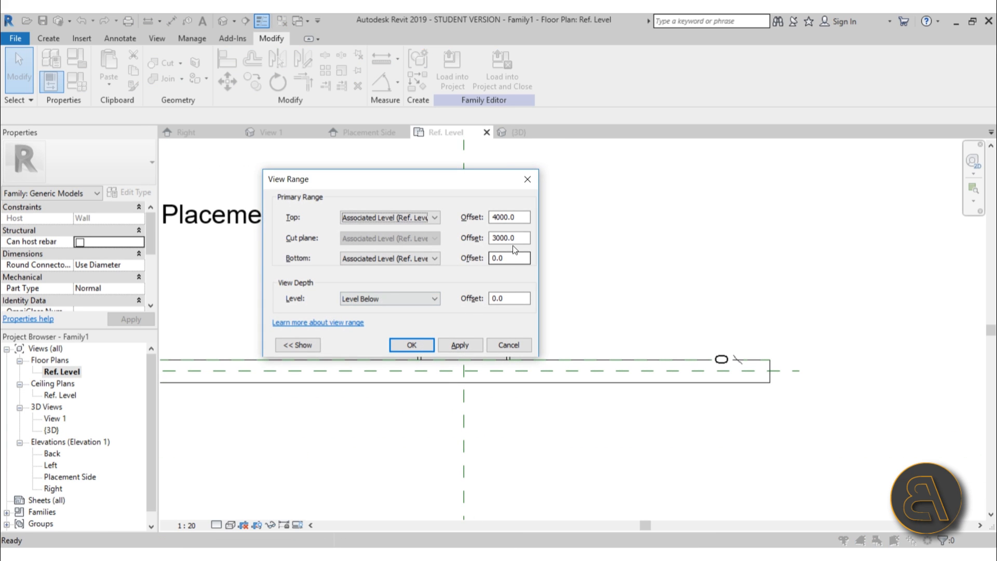
{"action": "left_click", "coordinate": [517, 239]}
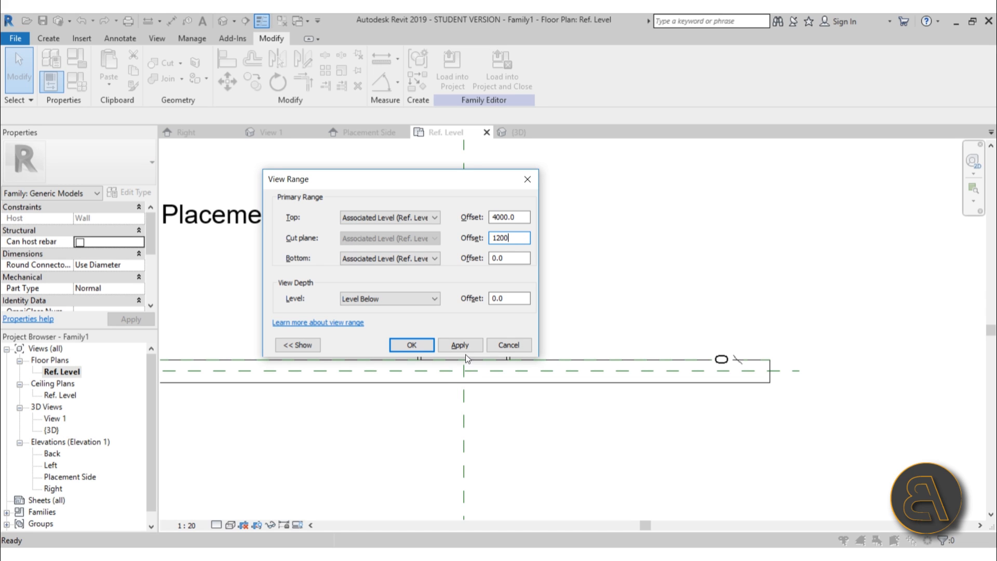
{"action": "left_click", "coordinate": [425, 349]}
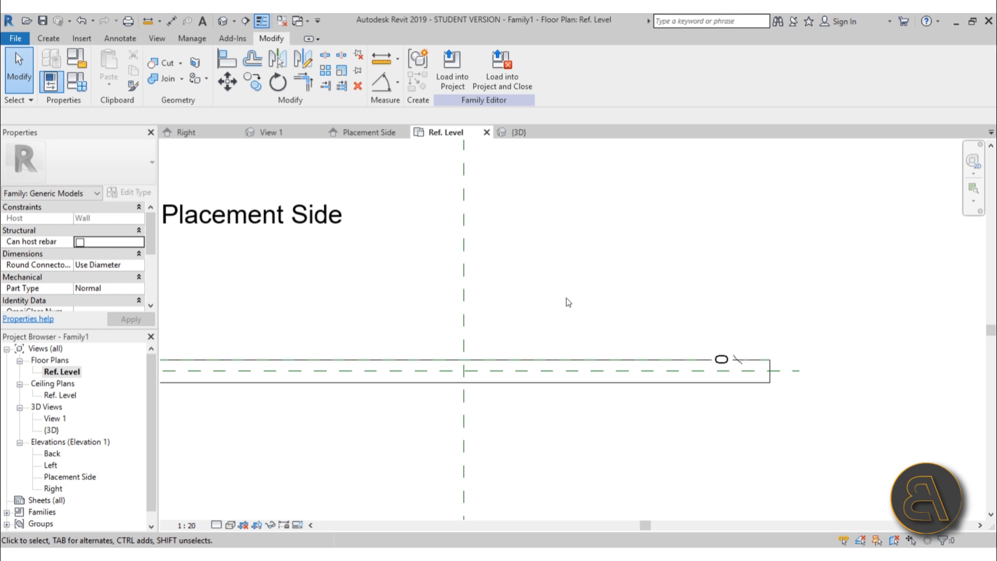
- Raise the Ref. Level view range's cut plane offset so the plan cuts through the wall cabinet
{"action": "key", "text": "v"}
{"action": "key", "text": "r"}
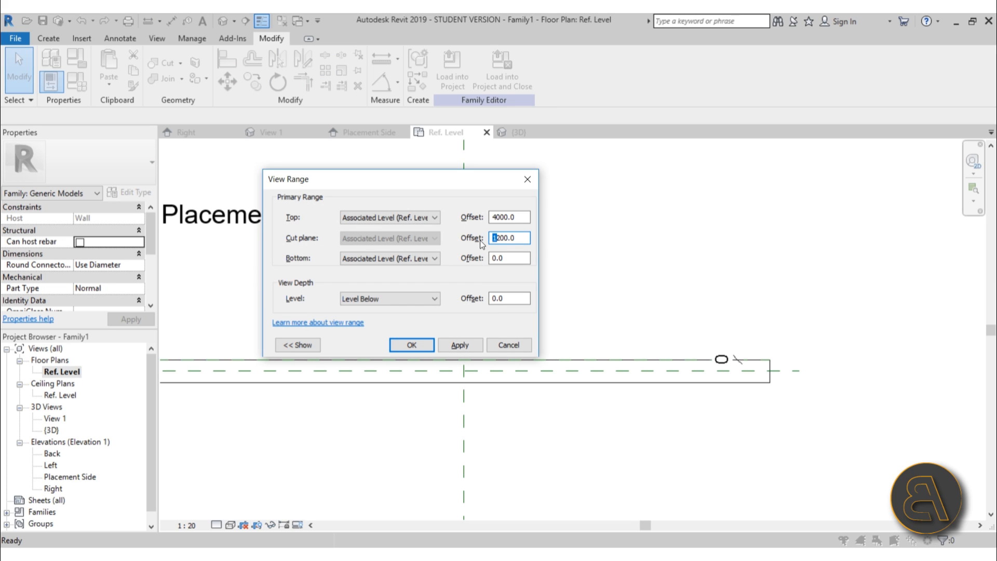
{"action": "type", "text": "38"}
{"action": "key", "text": "Return"}
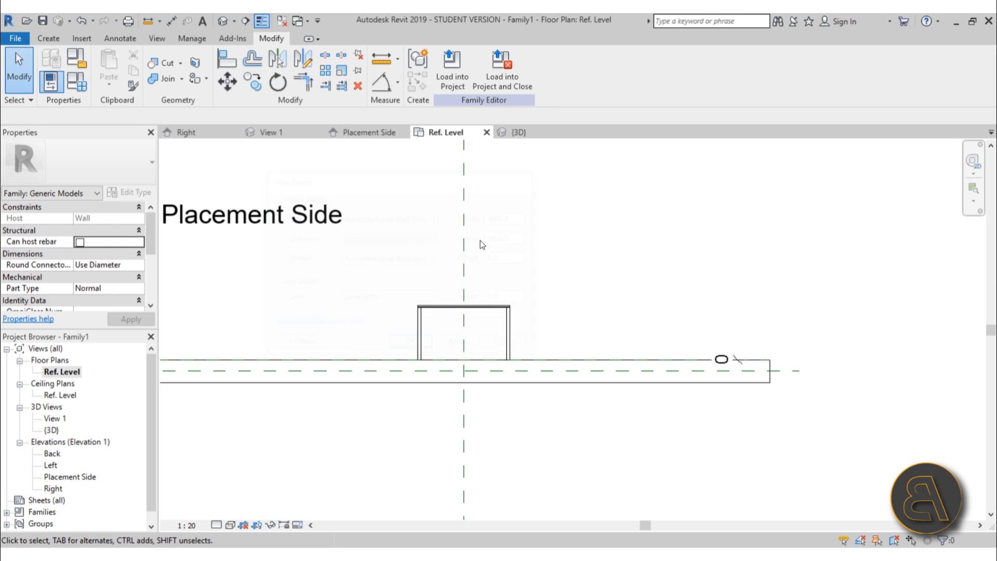
{"action": "scroll", "coordinate": [486, 307], "scroll_direction": "up", "scroll_amount": 3}
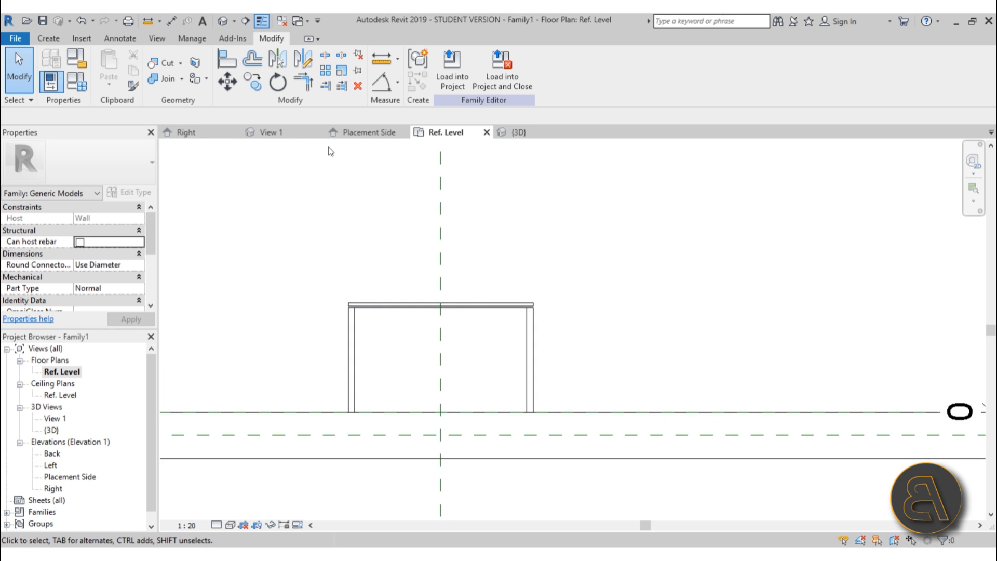
- Trace the cabinet's two side edges and front edge in plan with symbolic lines in the Hidden Lines [cut] subcategory
{"action": "left_click", "coordinate": [114, 40]}
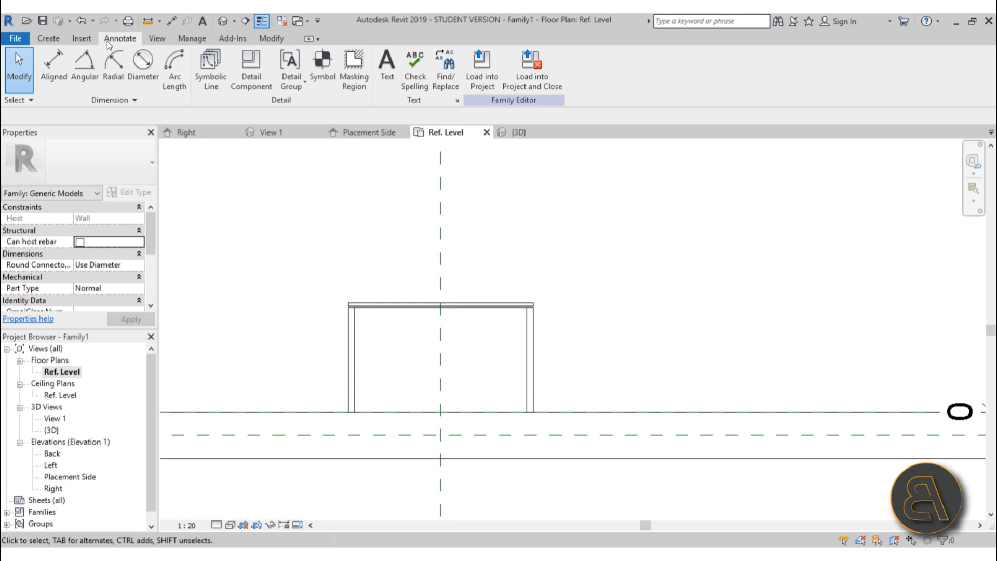
{"action": "left_click", "coordinate": [205, 81]}
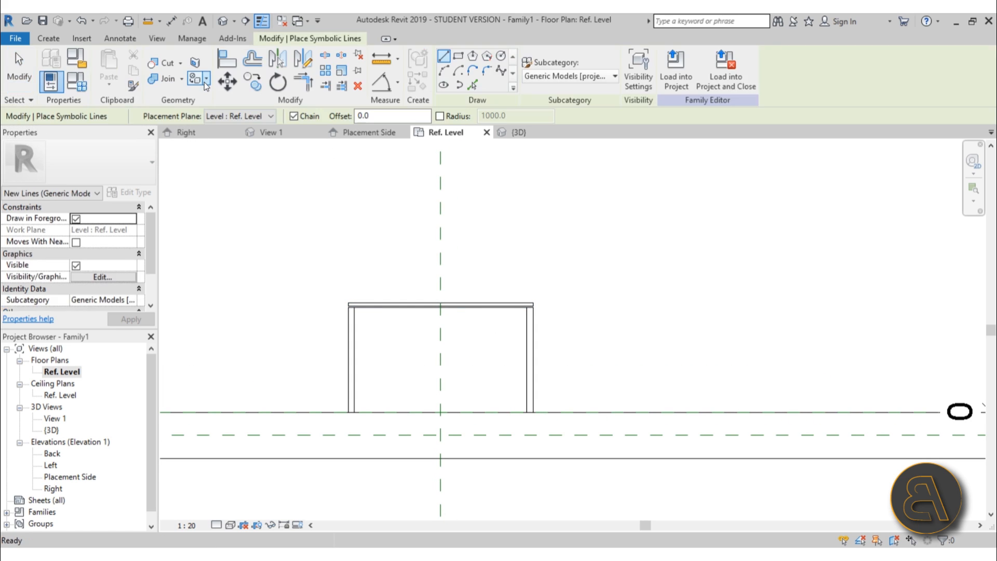
{"action": "left_click", "coordinate": [544, 80]}
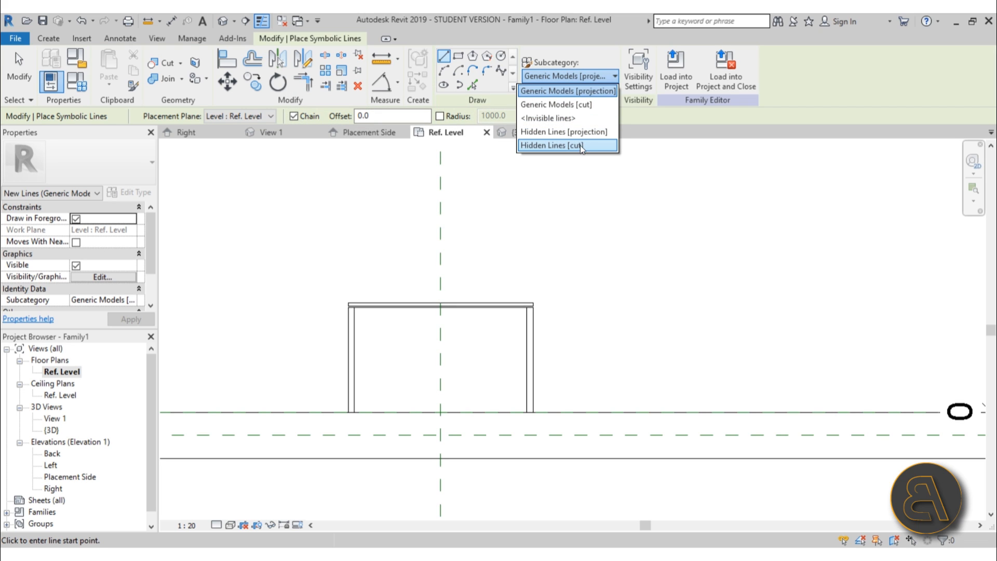
{"action": "left_click", "coordinate": [563, 146]}
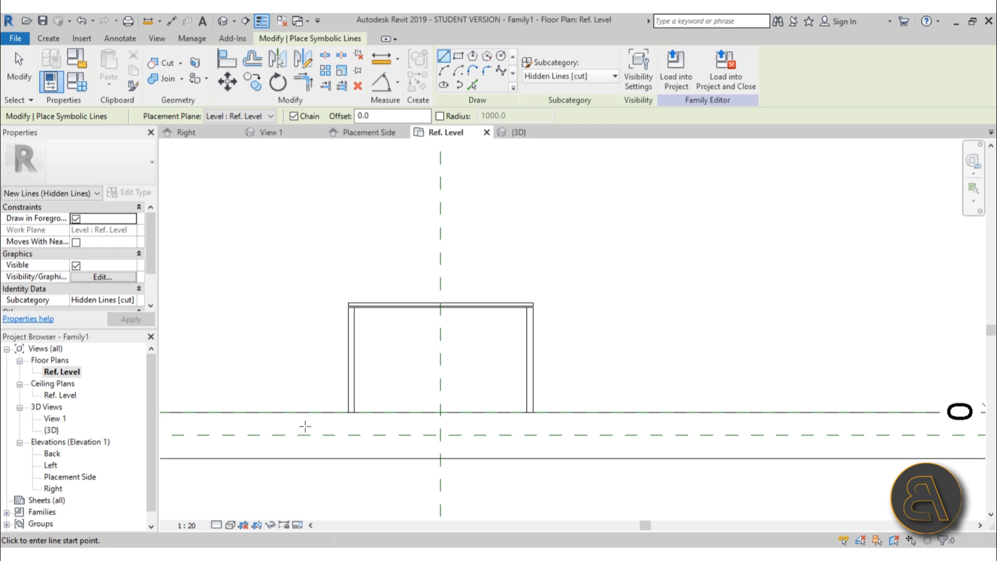
{"action": "left_click", "coordinate": [349, 412]}
{"action": "scroll", "coordinate": [347, 319], "scroll_direction": "up", "scroll_amount": 5}
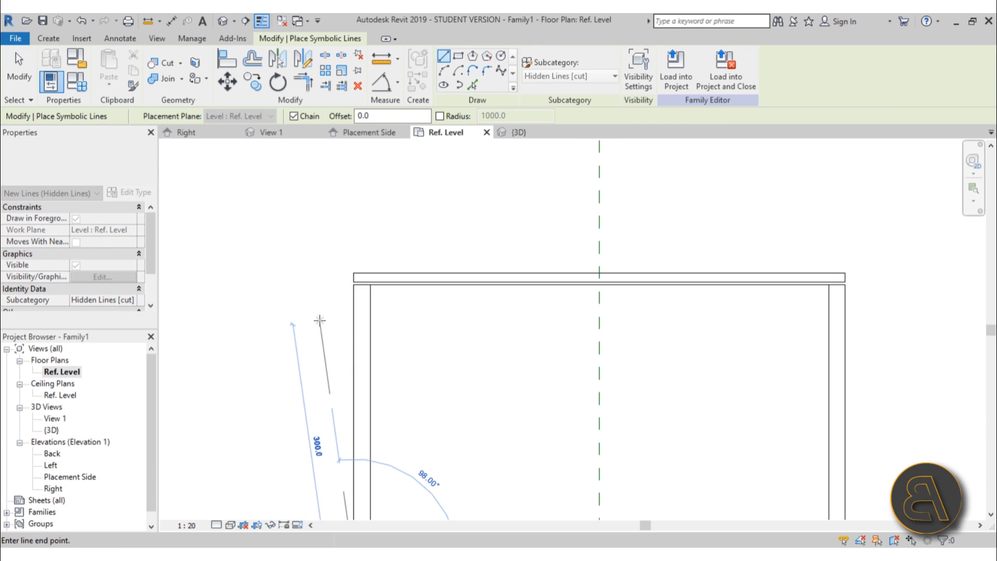
{"action": "scroll", "coordinate": [294, 242], "scroll_direction": "down", "scroll_amount": 4}
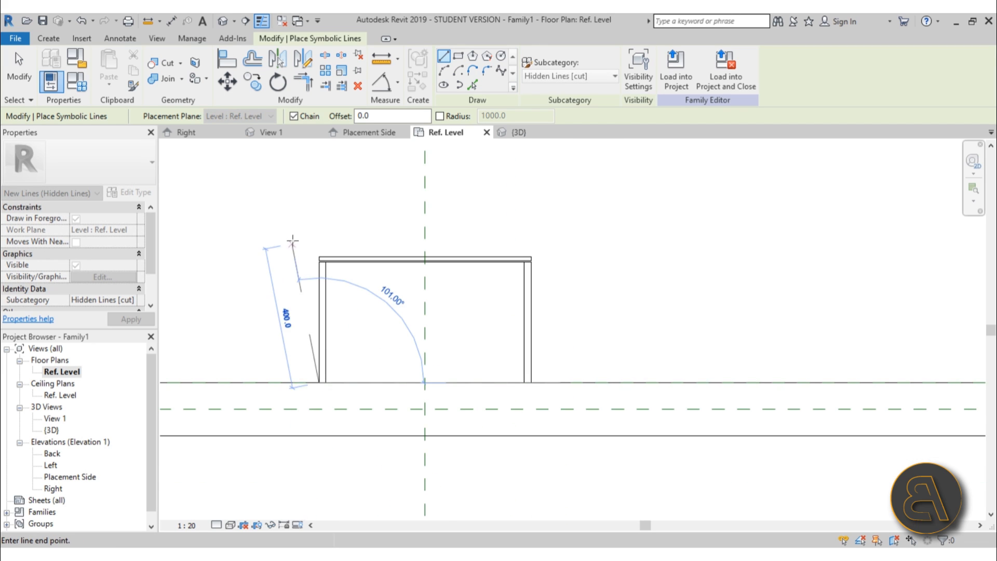
{"action": "left_click", "coordinate": [319, 256]}
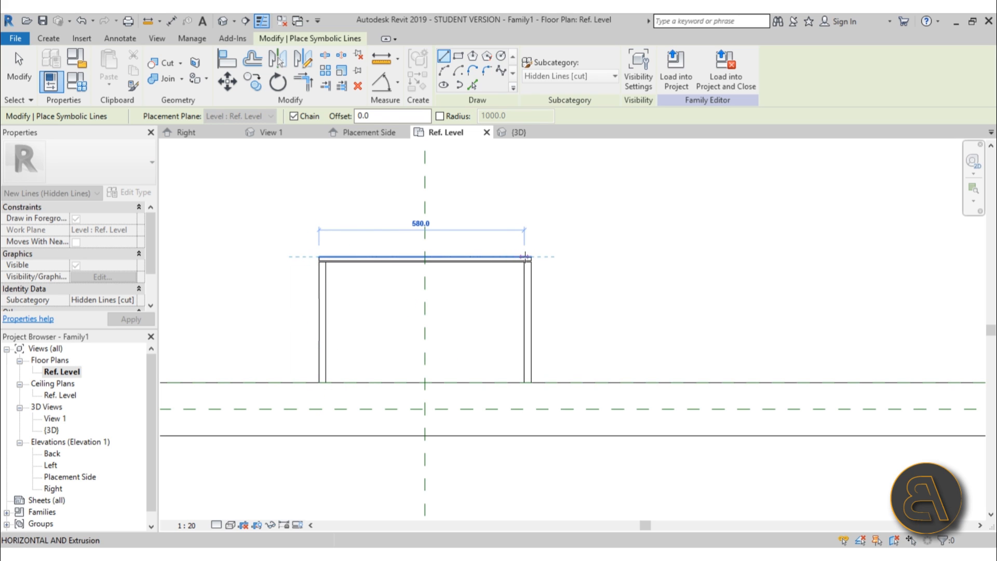
{"action": "left_click", "coordinate": [531, 257]}
{"action": "left_click", "coordinate": [532, 383]}
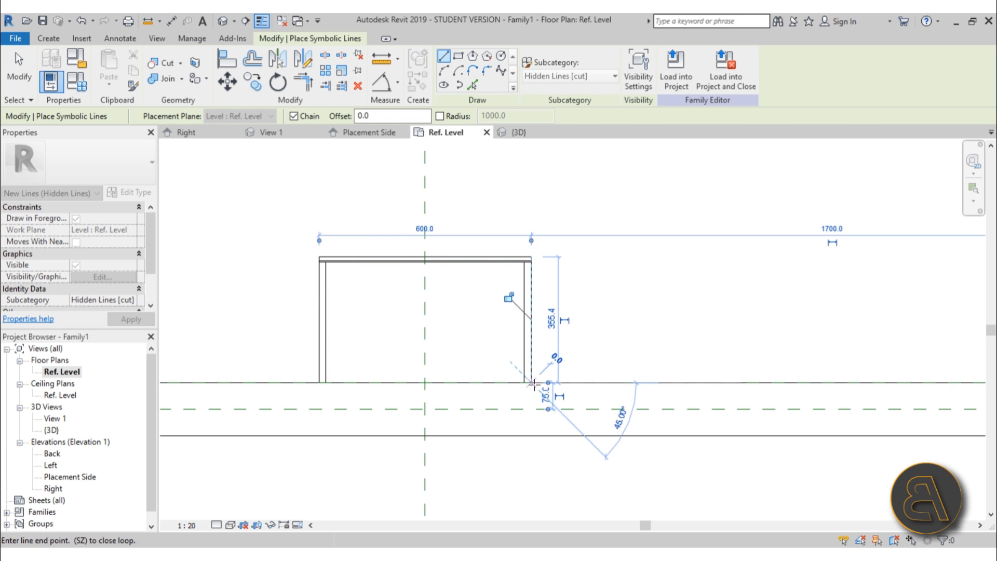
{"action": "key", "text": "Escape"}
{"action": "key", "text": "Escape"}
- Select the chain of three symbolic lines and review its detail level visibility settings without changing them
{"action": "key", "text": "Tab"}
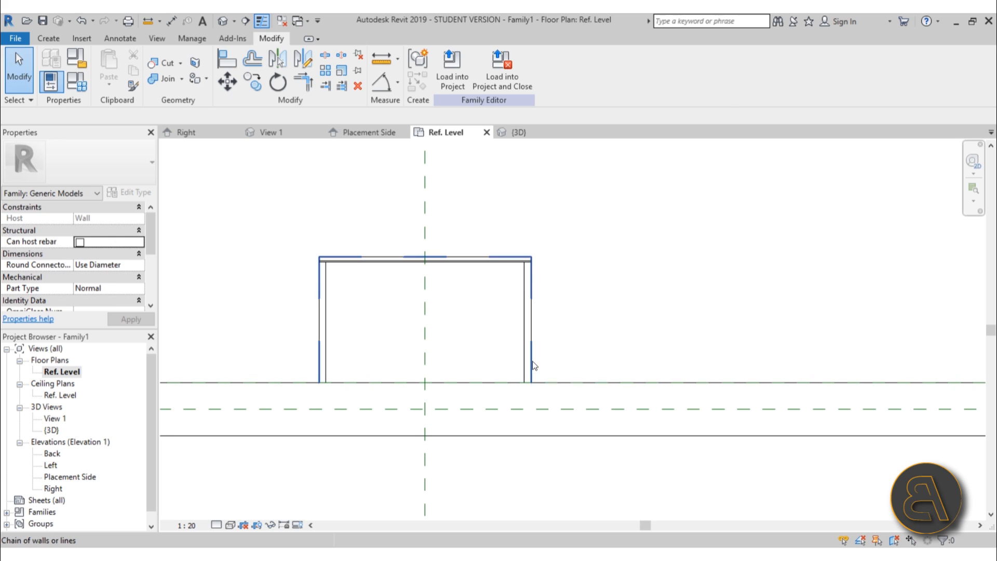
{"action": "left_click", "coordinate": [532, 361]}
{"action": "left_click", "coordinate": [564, 360]}
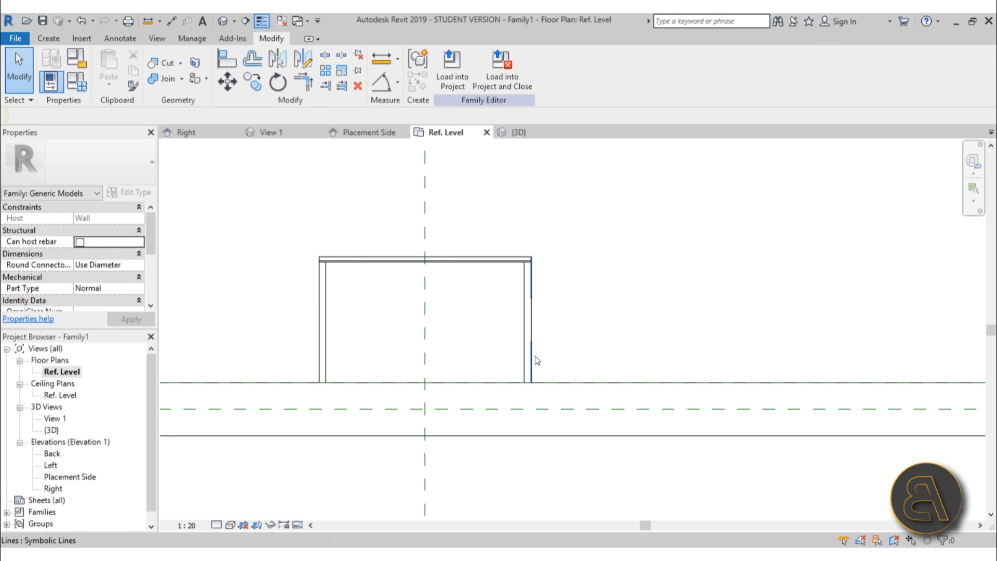
{"action": "key", "text": "Tab"}
{"action": "left_click", "coordinate": [536, 356]}
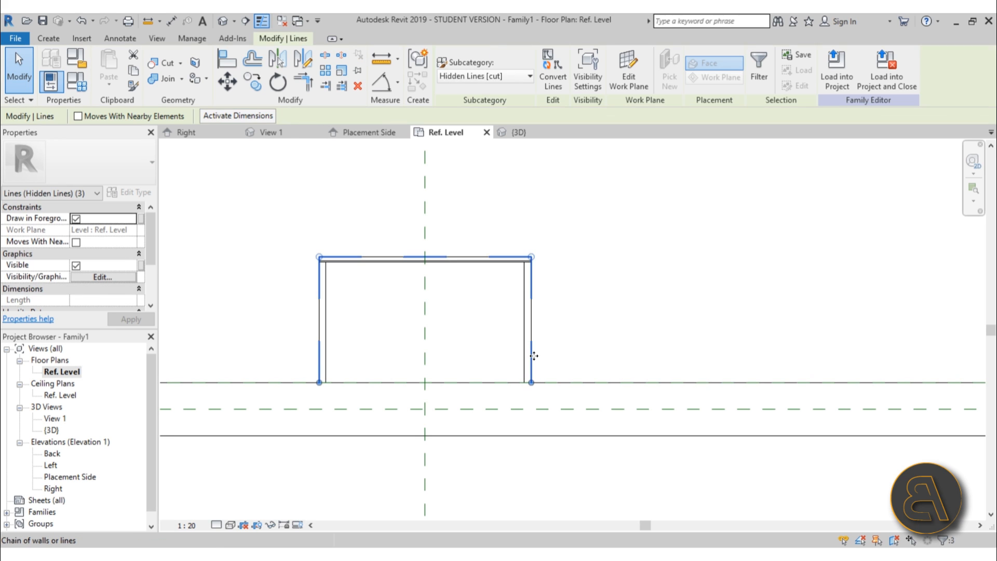
{"action": "left_click", "coordinate": [596, 89]}
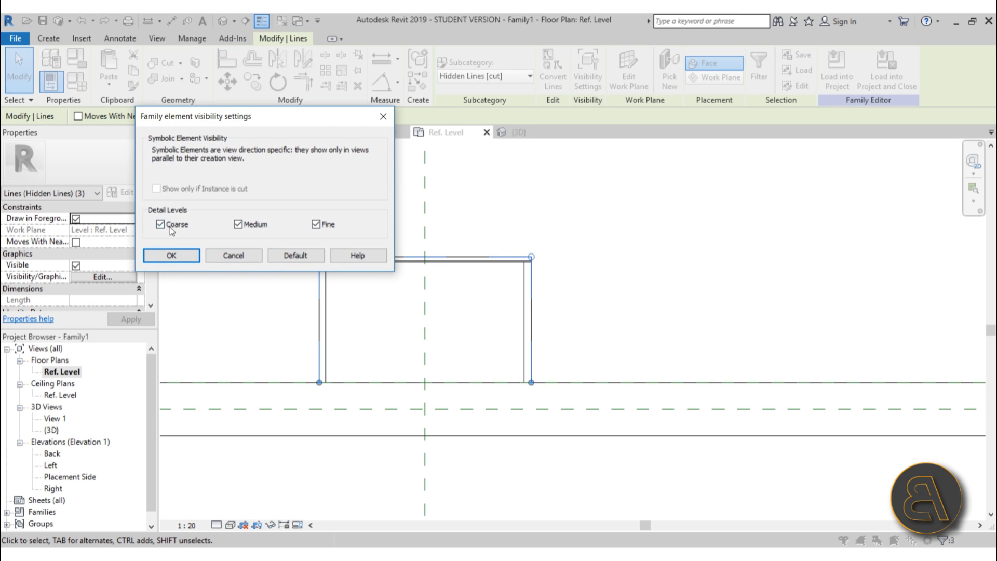
{"action": "left_click", "coordinate": [250, 260]}
{"action": "left_click", "coordinate": [370, 317]}
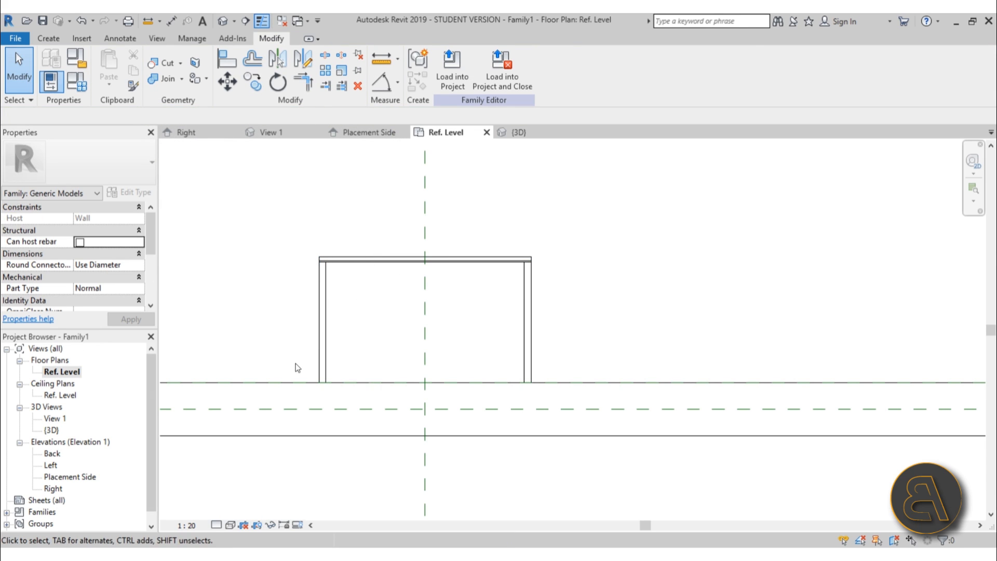
- In the Placement Side elevation, draw an <Invisible lines> model line about 2500 mm long from the cabinet's top midpoint down to Ref. Level
{"action": "double_click", "coordinate": [58, 478]}
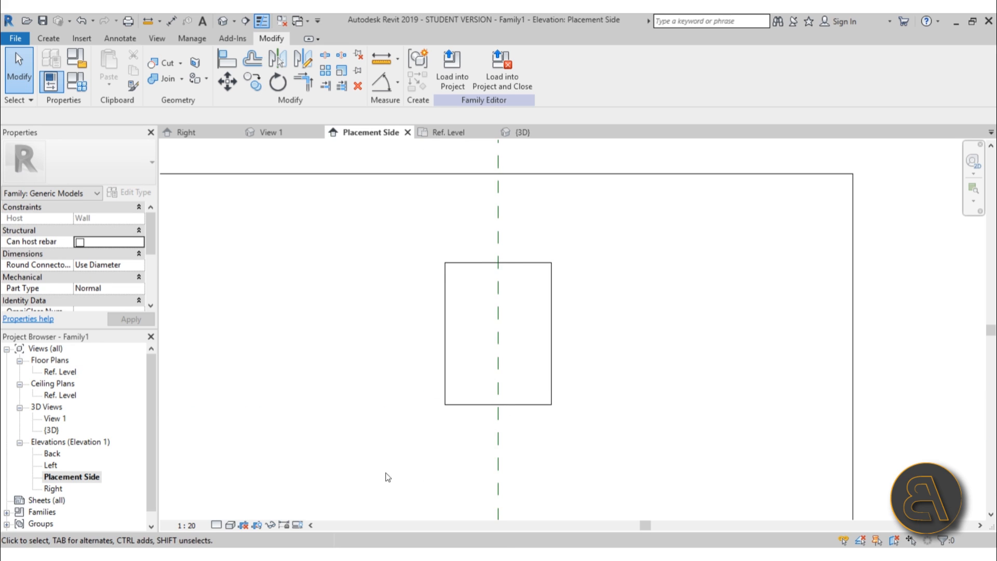
{"action": "scroll", "coordinate": [489, 330], "scroll_direction": "down", "scroll_amount": 3}
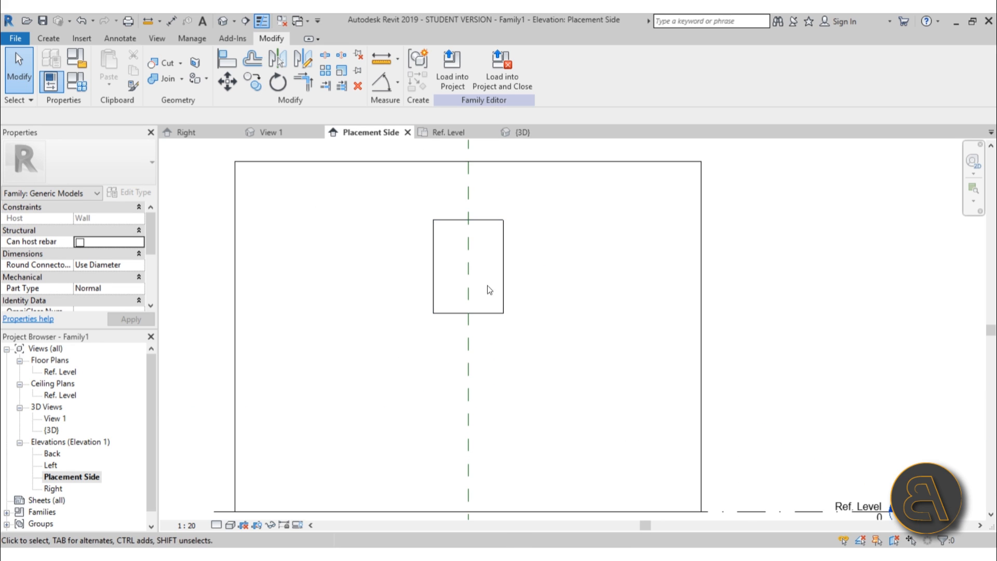
{"action": "scroll", "coordinate": [478, 297], "scroll_direction": "down", "scroll_amount": 2}
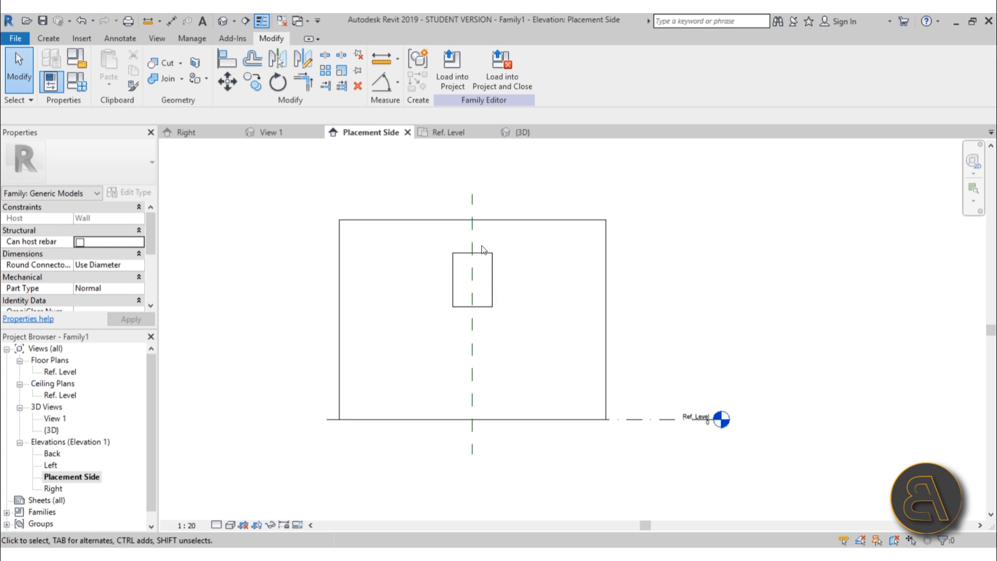
{"action": "scroll", "coordinate": [419, 231], "scroll_direction": "up", "scroll_amount": 1}
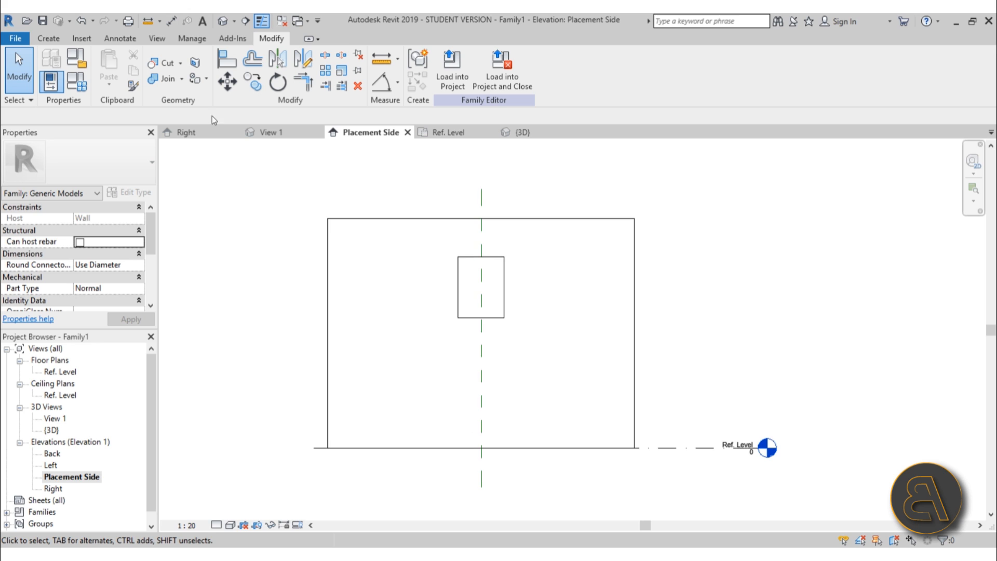
{"action": "left_click", "coordinate": [78, 41]}
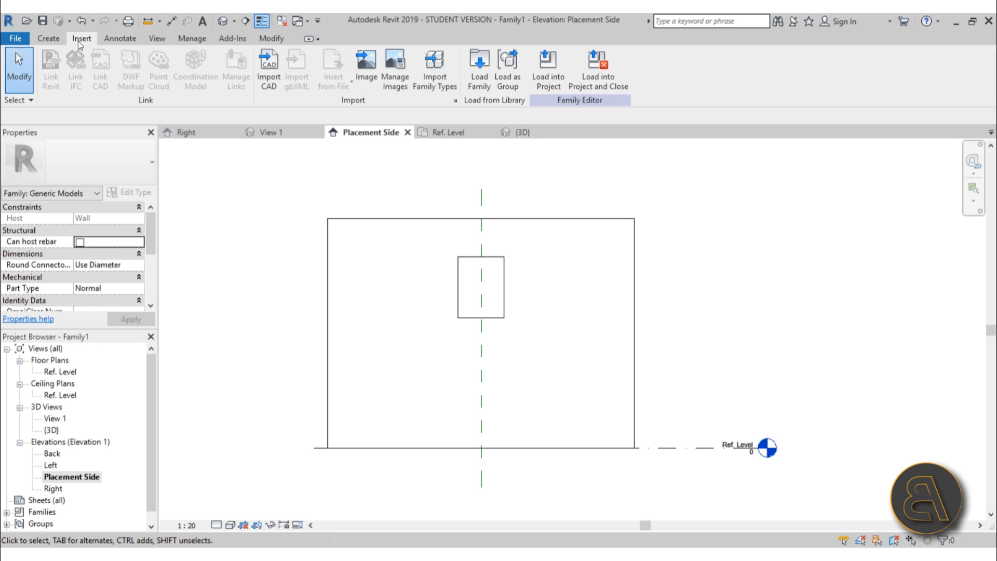
{"action": "left_click", "coordinate": [52, 41]}
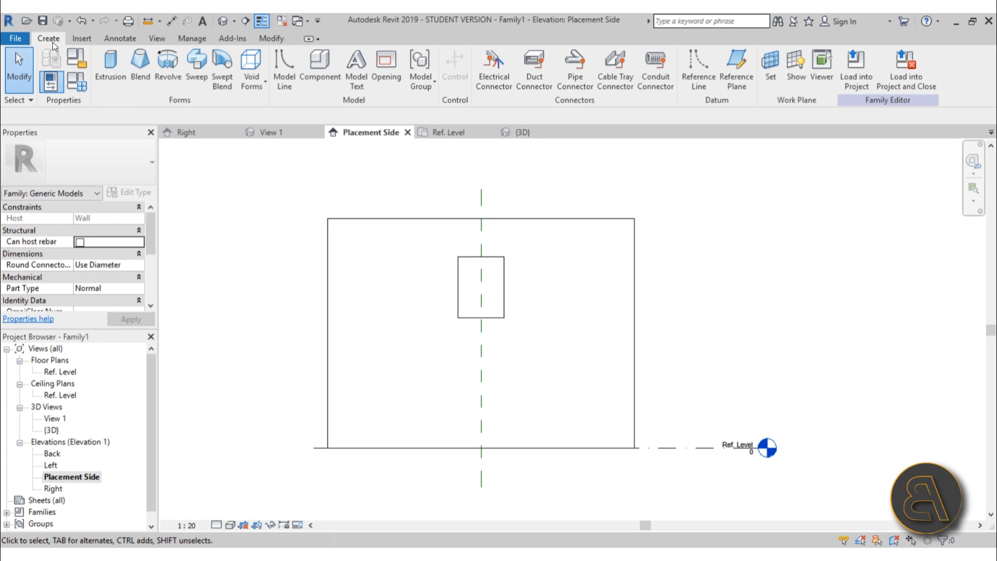
{"action": "left_click", "coordinate": [283, 88]}
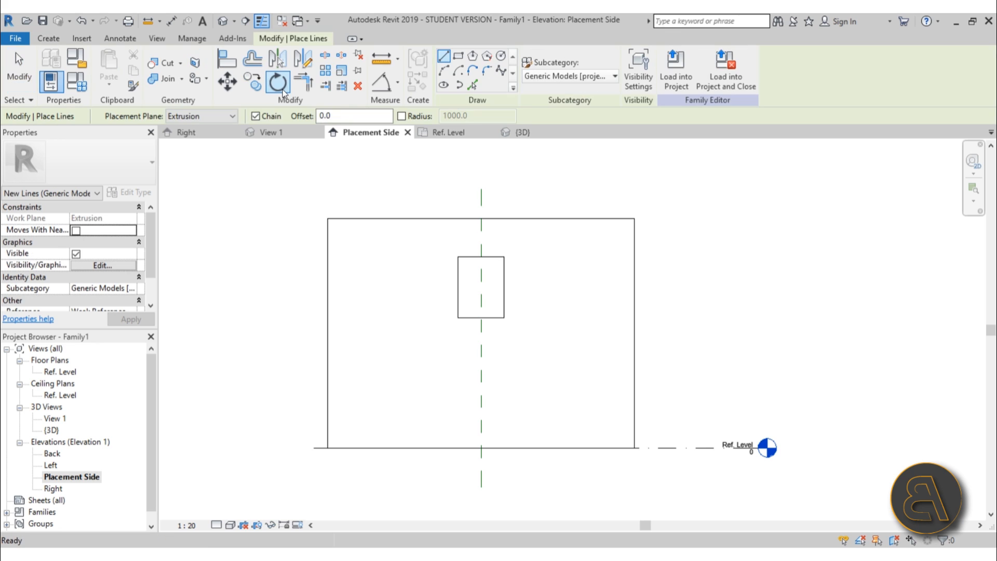
{"action": "left_click", "coordinate": [576, 75]}
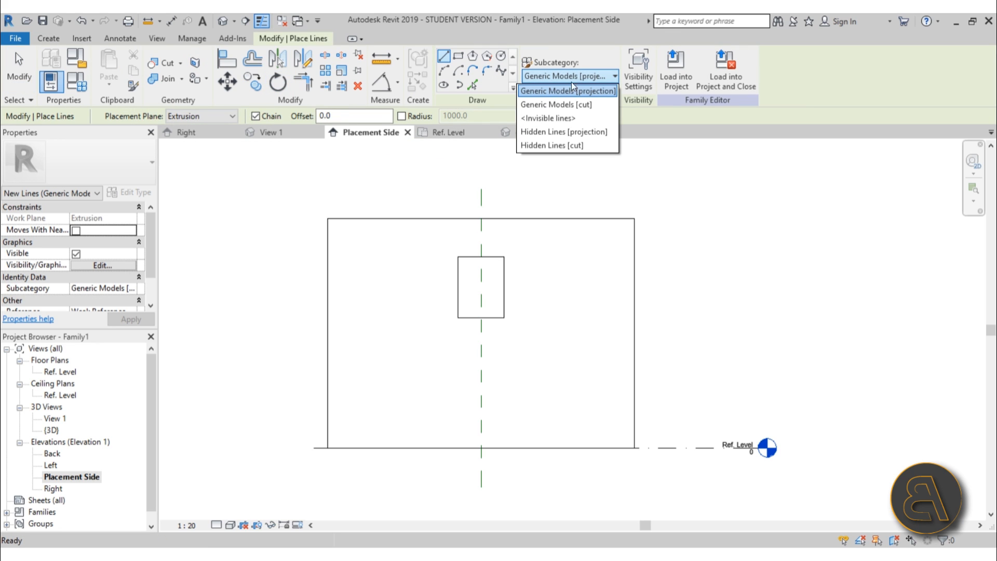
{"action": "left_click", "coordinate": [549, 118]}
{"action": "scroll", "coordinate": [477, 330], "scroll_direction": "up", "scroll_amount": 3}
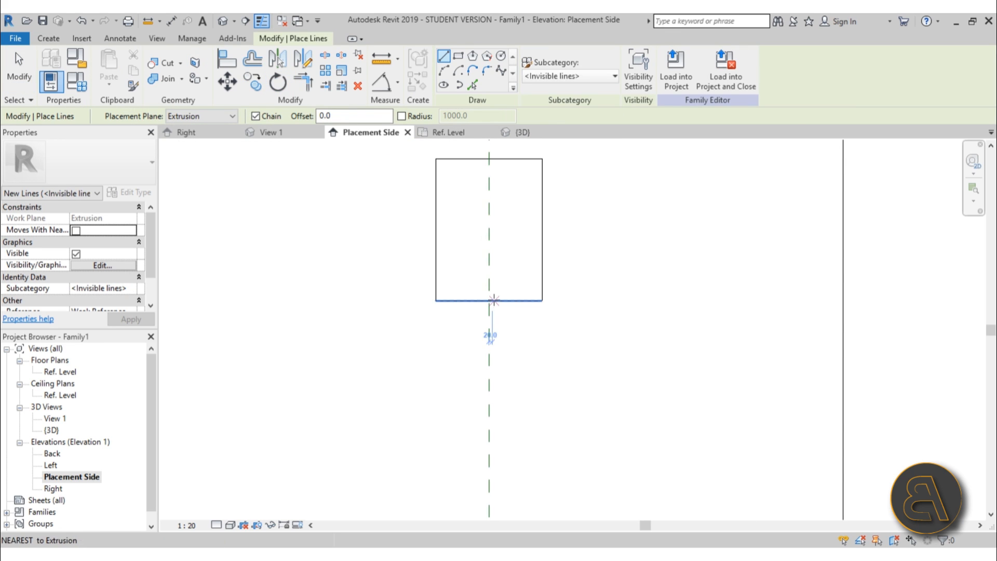
{"action": "left_click", "coordinate": [489, 159]}
{"action": "scroll", "coordinate": [489, 160], "scroll_direction": "down", "scroll_amount": 3}
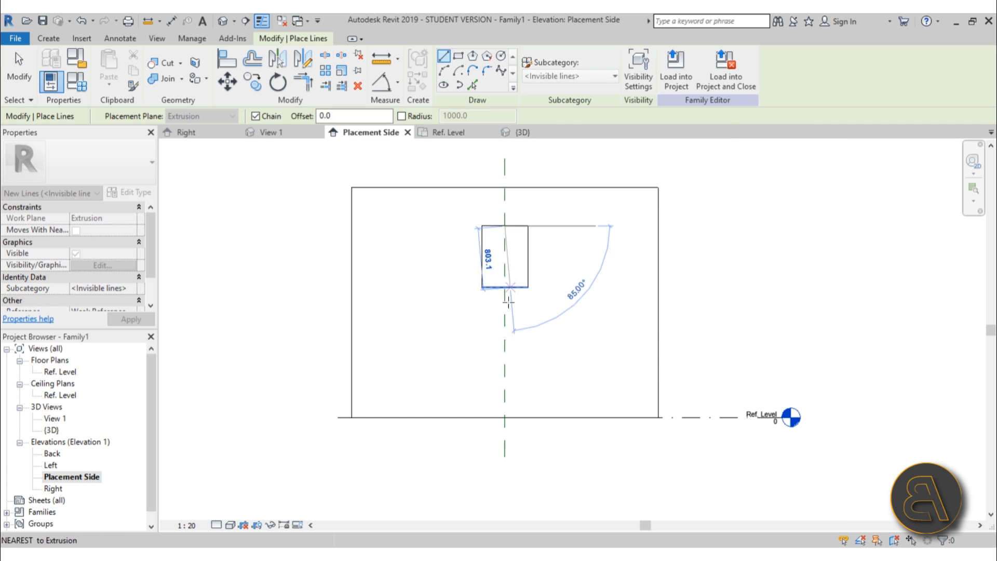
{"action": "left_click", "coordinate": [505, 417]}
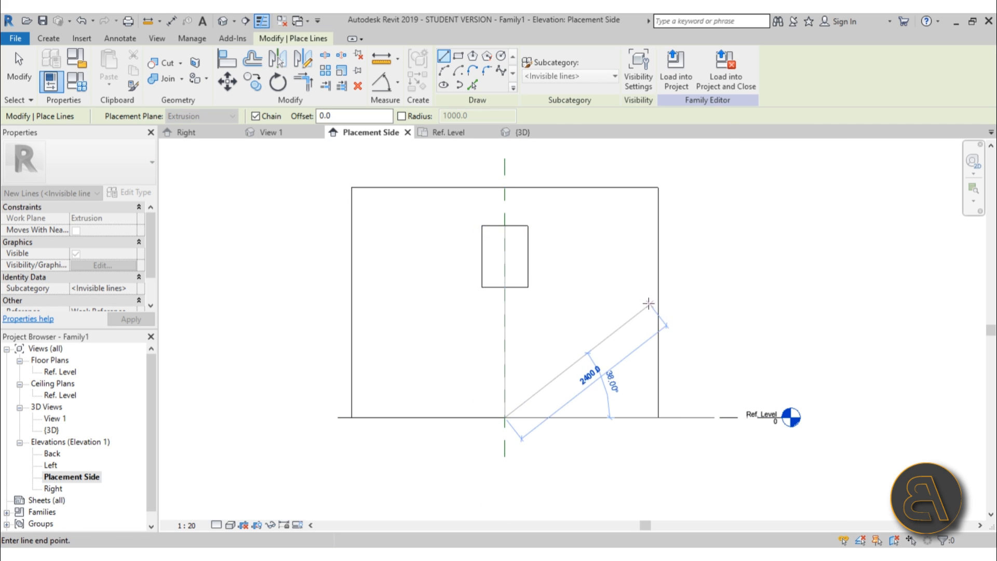
{"action": "key", "text": "Escape"}
{"action": "key", "text": "Escape"}
- Select the invisible model line below the cabinet to check its extent and subcategory
{"action": "left_click", "coordinate": [506, 312]}
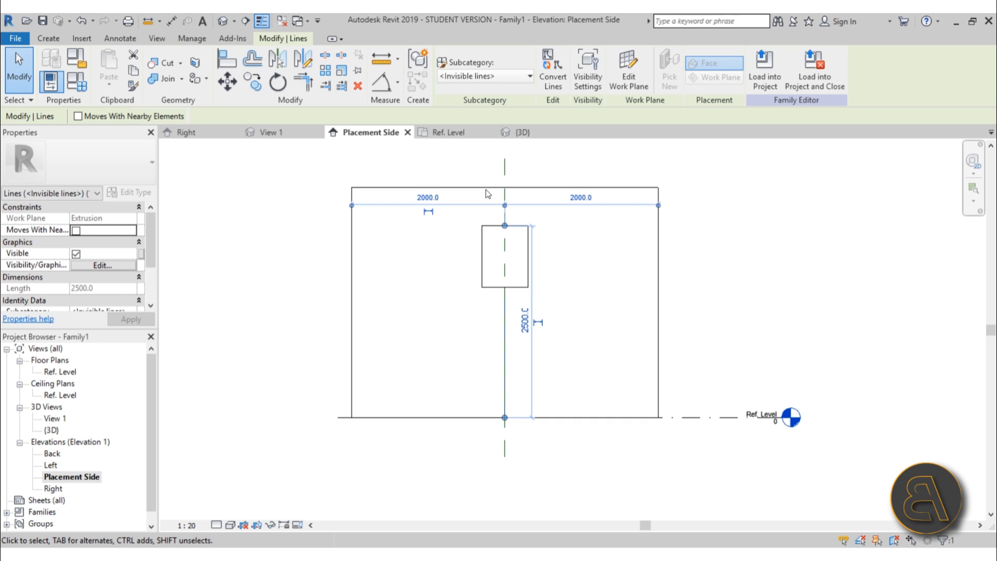
{"action": "left_click", "coordinate": [585, 358]}
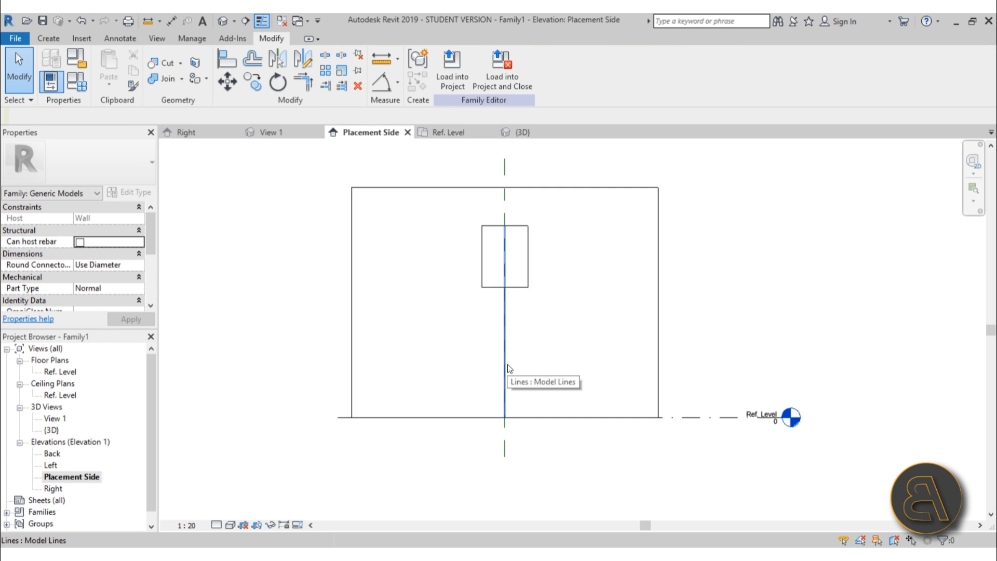
{"action": "left_click", "coordinate": [507, 319]}
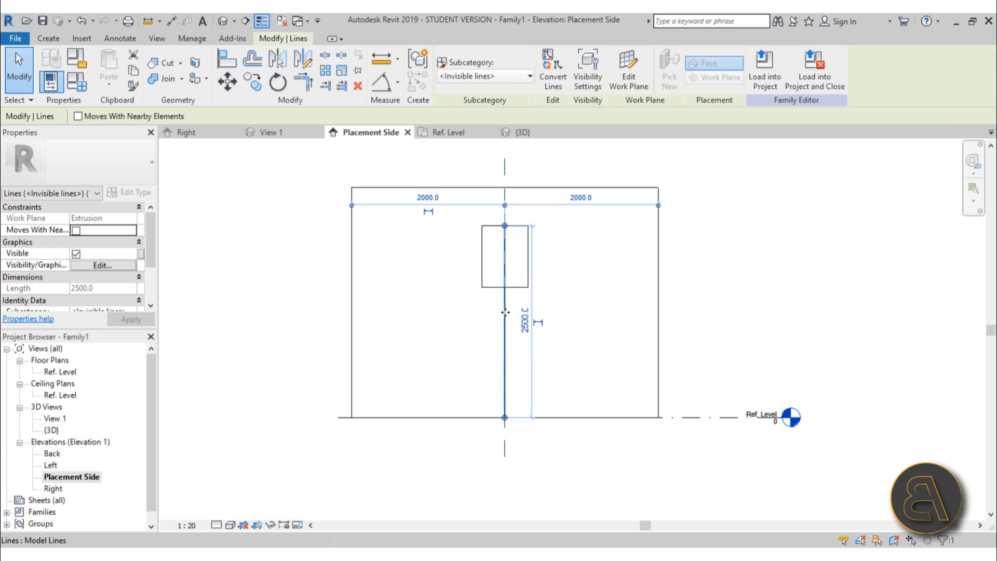
{"action": "left_click", "coordinate": [495, 320]}
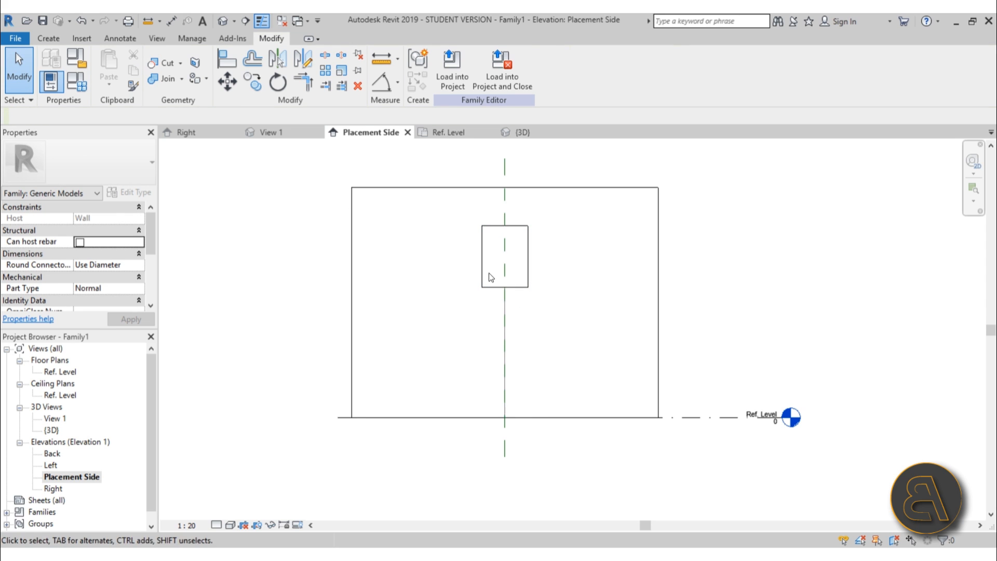
- Create a new project from the Architectural Template
{"action": "left_click", "coordinate": [15, 39]}
{"action": "mouse_move", "coordinate": [73, 91]}
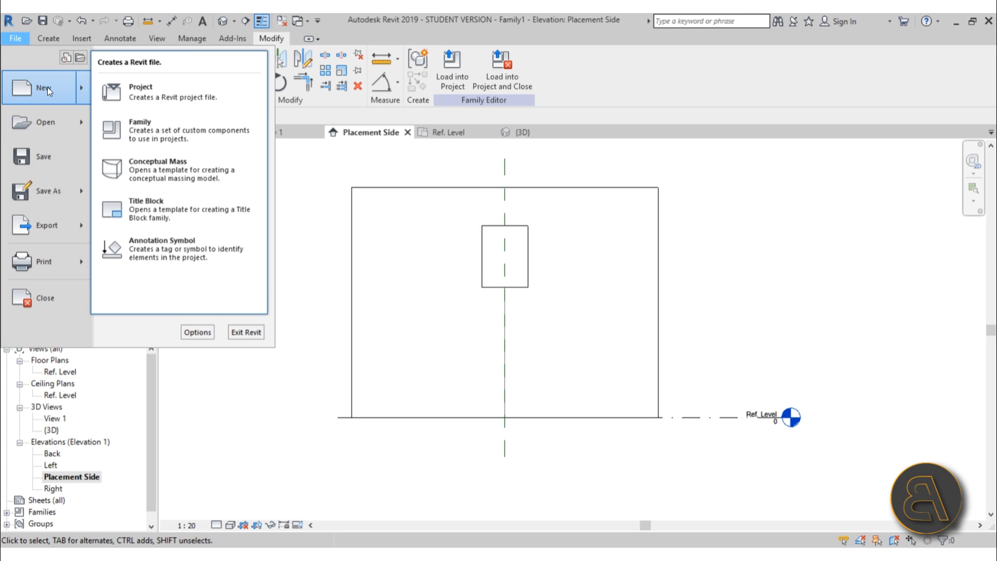
{"action": "left_click", "coordinate": [146, 104]}
{"action": "left_click", "coordinate": [448, 210]}
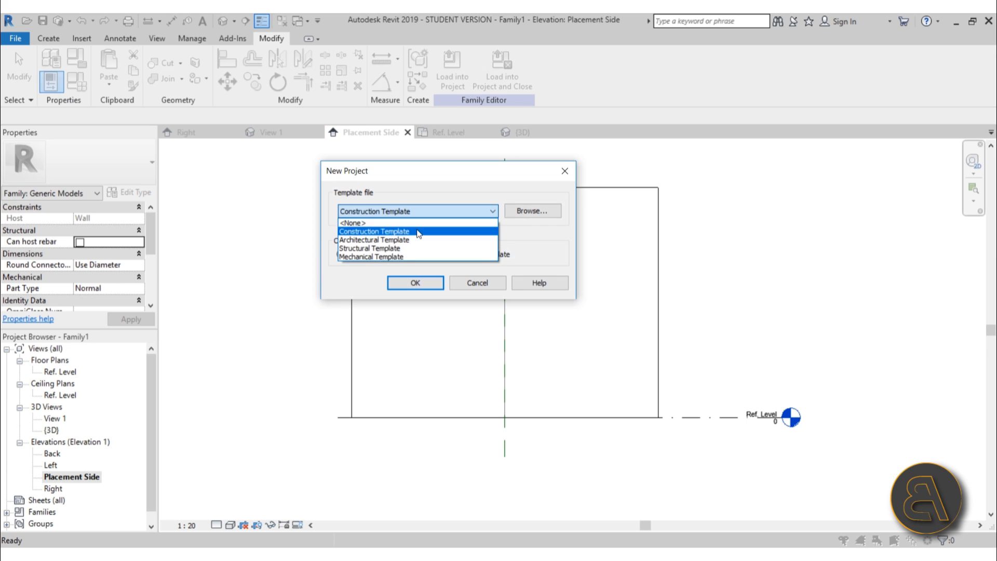
{"action": "left_click", "coordinate": [410, 240]}
{"action": "left_click", "coordinate": [416, 283]}
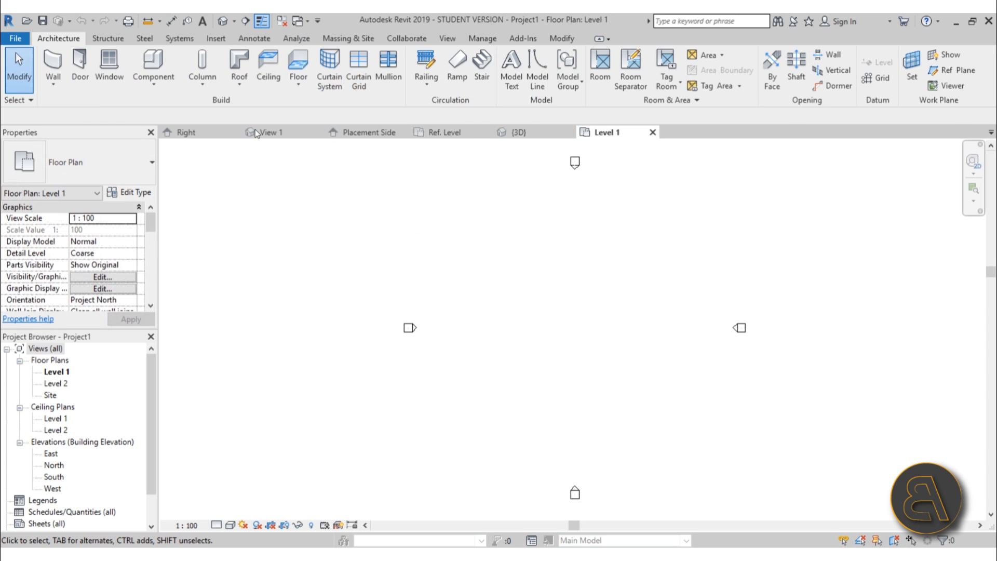
- Draw a horizontal Generic - 200mm wall about 19000 mm long in the middle of the Level 1 plan
{"action": "left_click", "coordinate": [55, 64]}
{"action": "left_click", "coordinate": [518, 333]}
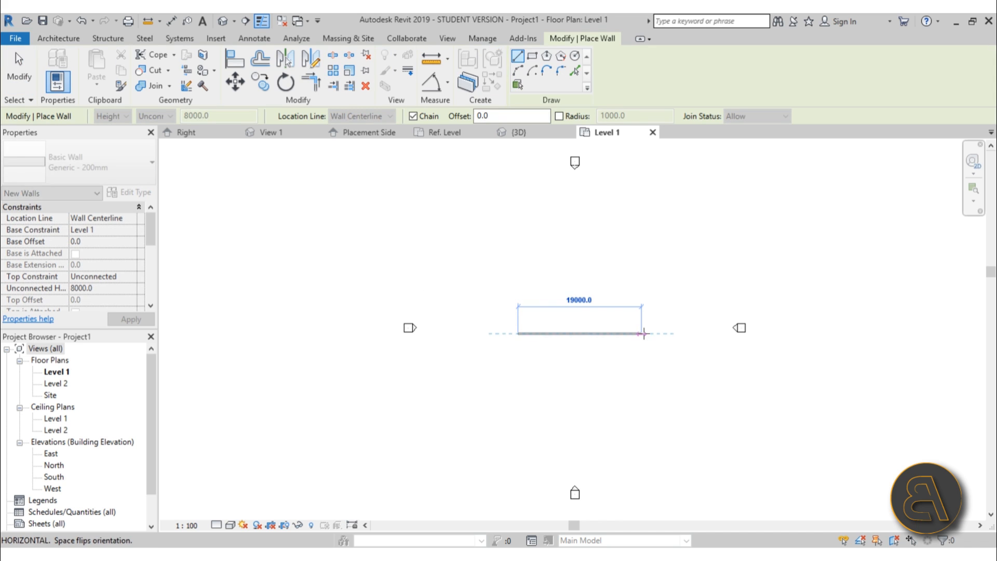
{"action": "left_click", "coordinate": [642, 333]}
{"action": "key", "text": "Escape"}
{"action": "scroll", "coordinate": [593, 339], "scroll_direction": "up", "scroll_amount": 4}
{"action": "scroll", "coordinate": [499, 353], "scroll_direction": "up", "scroll_amount": 1}
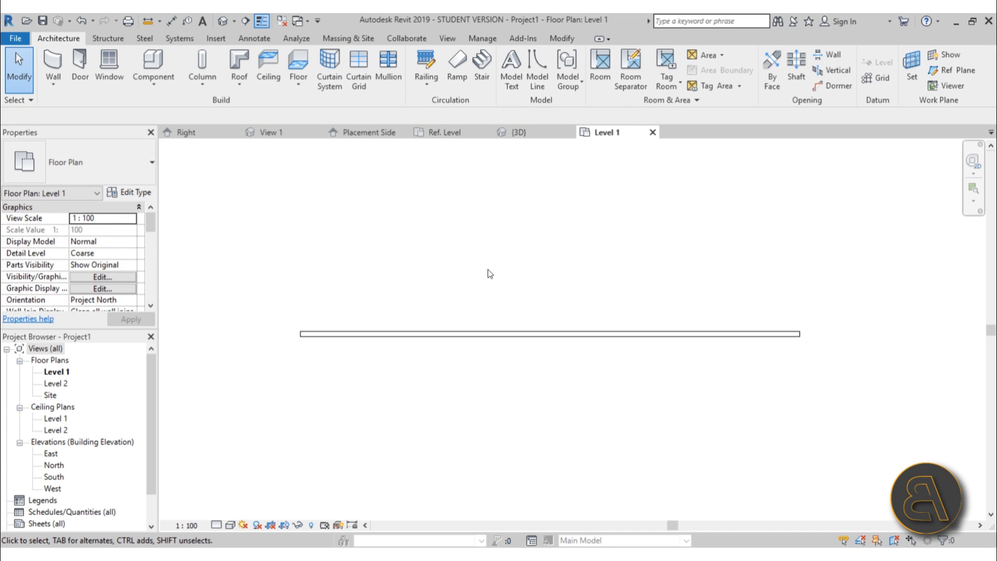
- Load the cabinet family into the project and place one instance on the lower face of the wall at elevation 0.0
{"action": "left_click", "coordinate": [527, 132]}
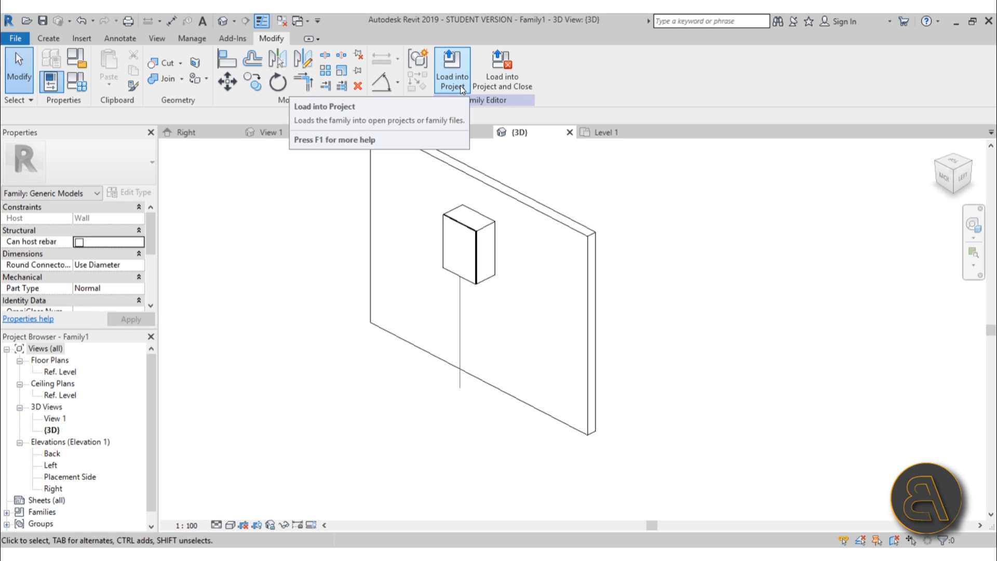
{"action": "left_click", "coordinate": [460, 85]}
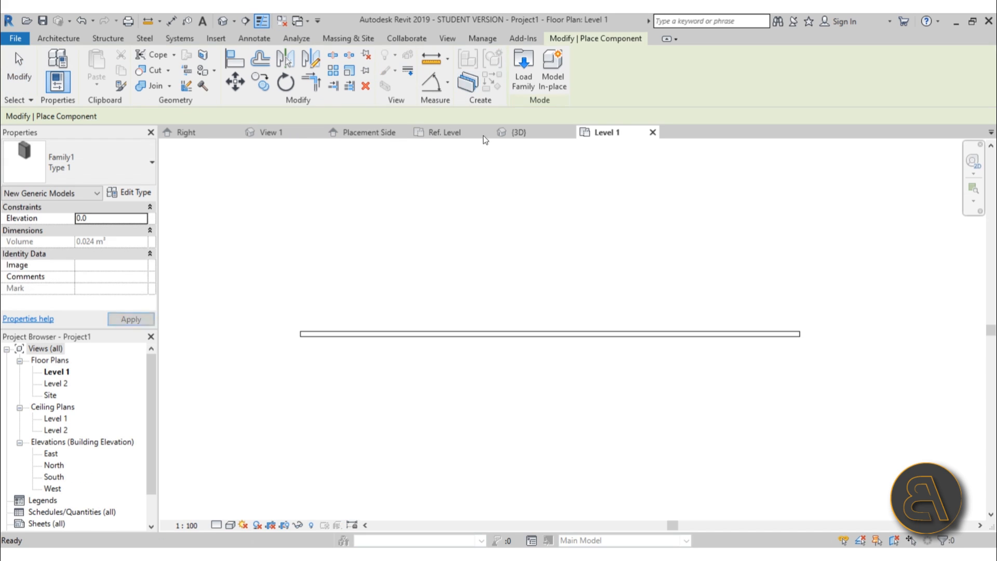
{"action": "scroll", "coordinate": [505, 342], "scroll_direction": "up", "scroll_amount": 1}
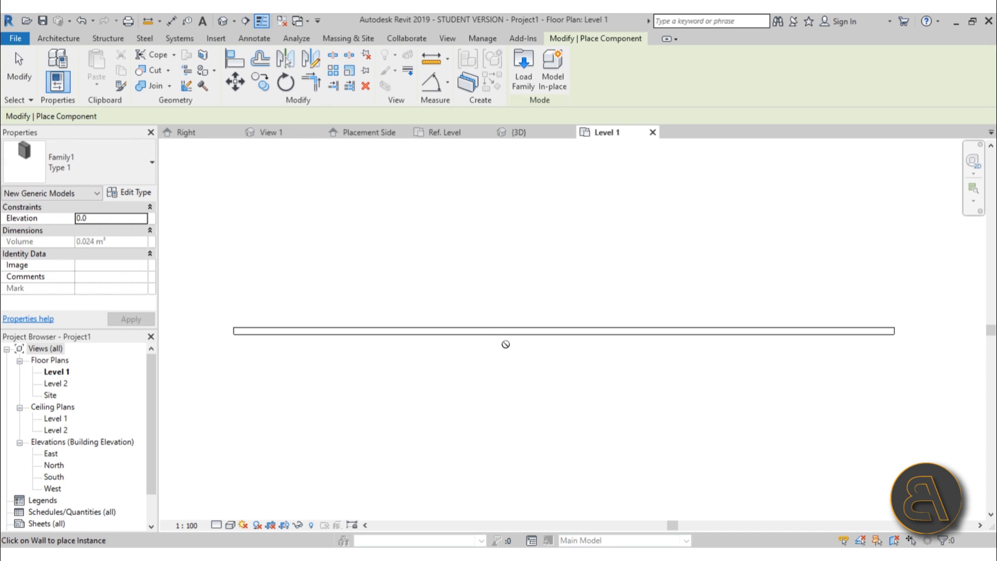
{"action": "left_click", "coordinate": [509, 373]}
{"action": "scroll", "coordinate": [519, 345], "scroll_direction": "up", "scroll_amount": 2}
{"action": "key", "text": "Escape"}
{"action": "key", "text": "Escape"}
{"action": "scroll", "coordinate": [494, 360], "scroll_direction": "up", "scroll_amount": 4}
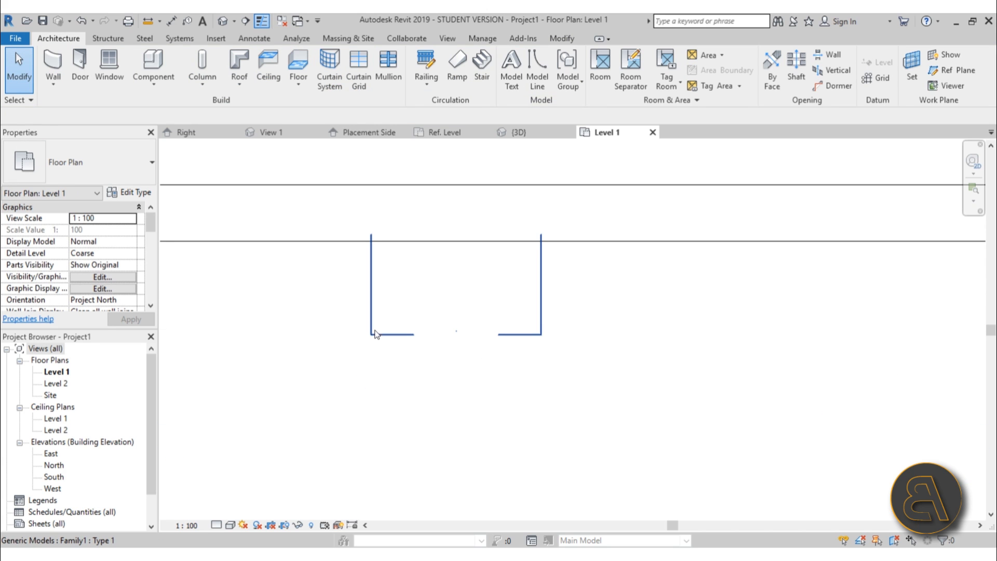
- Set the Level 1 plan's view scale to 1 : 50
{"action": "left_click", "coordinate": [374, 333]}
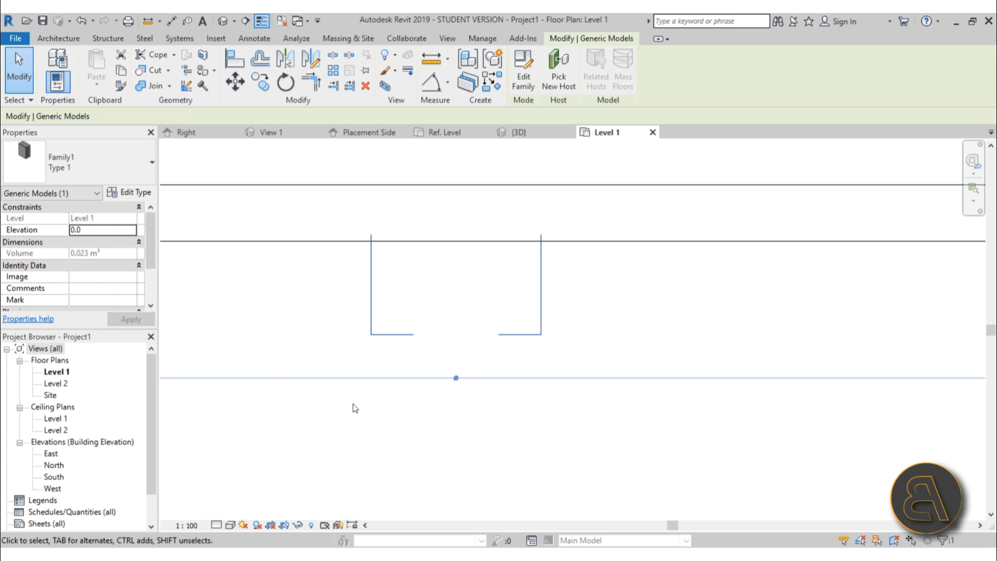
{"action": "left_click", "coordinate": [186, 526]}
{"action": "left_click", "coordinate": [218, 425]}
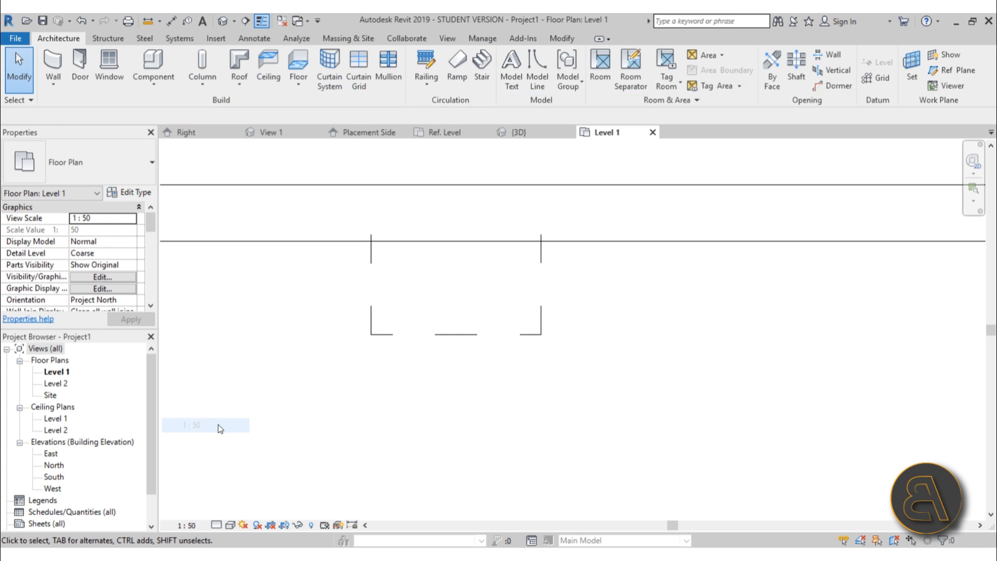
- Select the placed cabinet and review the Level 1 view range, especially its cut plane offset
{"action": "left_click", "coordinate": [378, 289]}
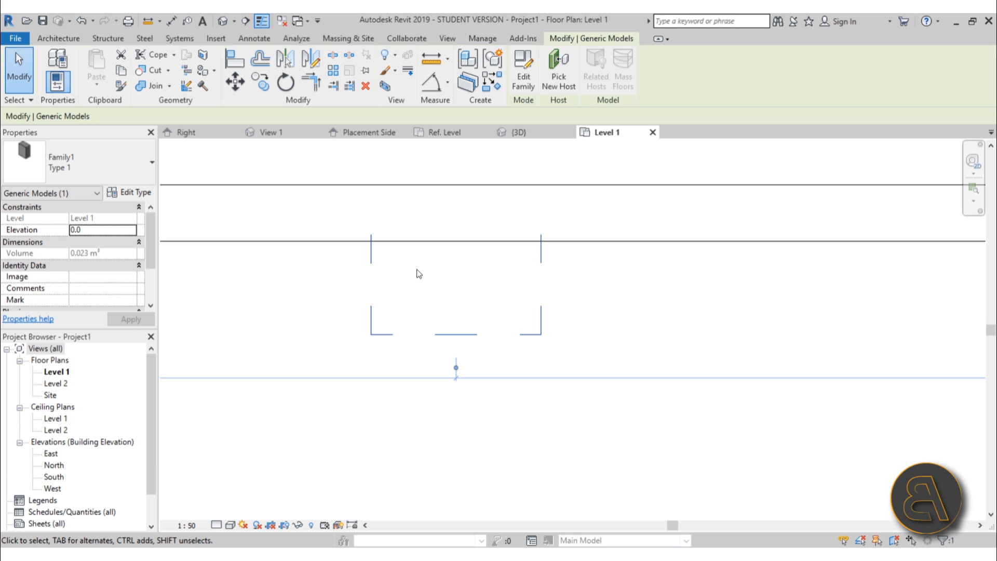
{"action": "scroll", "coordinate": [417, 270], "scroll_direction": "down", "scroll_amount": 3}
{"action": "middle_click_drag", "start_coordinate": [452, 313], "coordinate": [451, 310]}
{"action": "middle_click_drag", "start_coordinate": [331, 368], "coordinate": [348, 363]}
{"action": "key", "text": "Escape"}
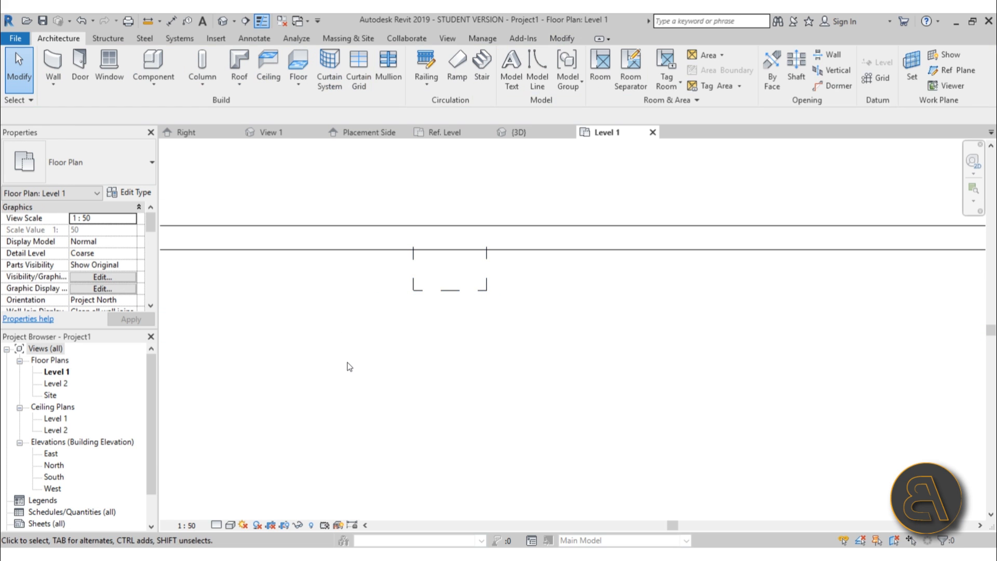
{"action": "key", "text": "v"}
{"action": "key", "text": "r"}
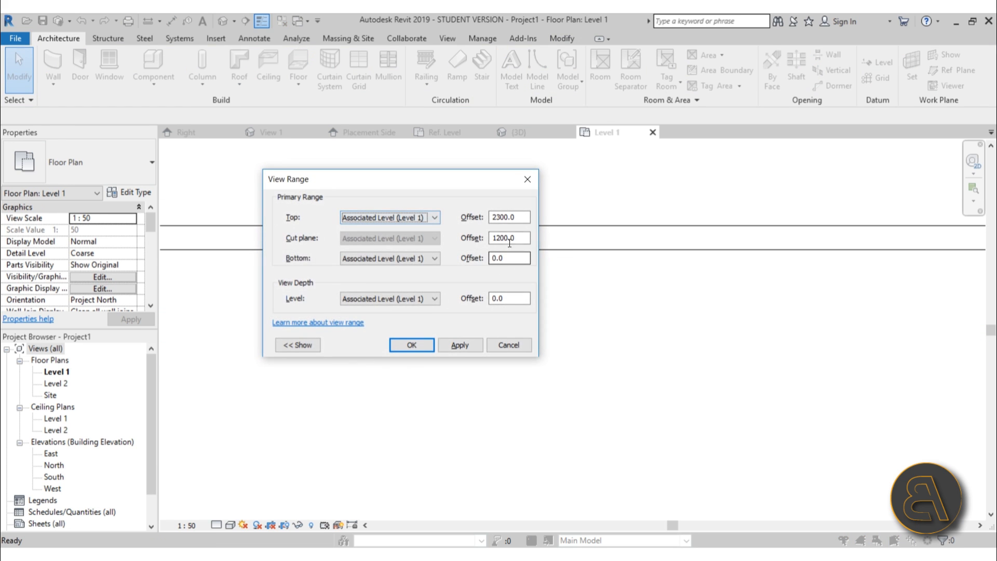
{"action": "left_click_drag", "start_coordinate": [495, 237], "coordinate": [525, 237]}
{"action": "left_click", "coordinate": [525, 237]}
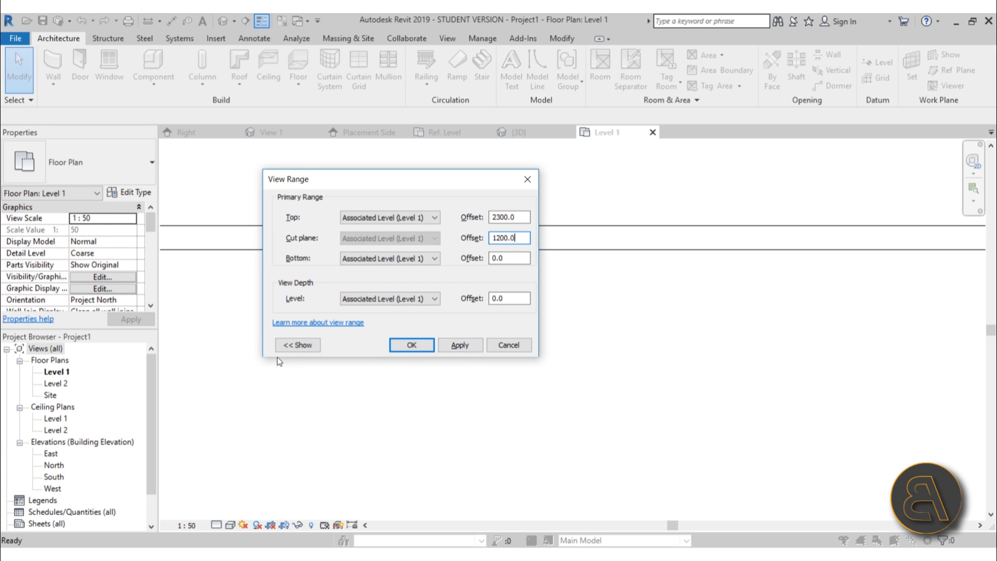
{"action": "left_click", "coordinate": [411, 346]}
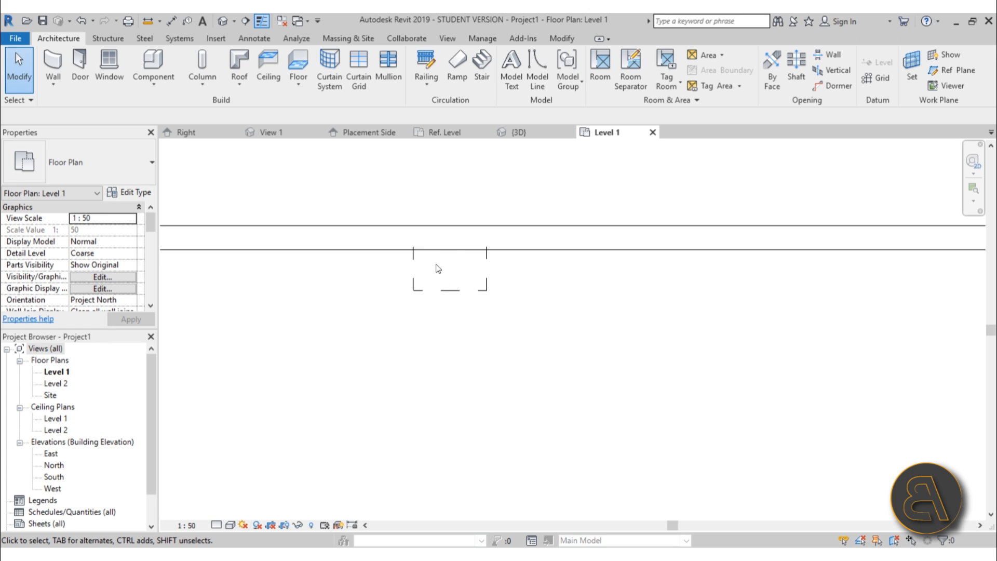
- Delete the invisible model line below the cabinet in the family's 3D view
{"action": "left_click", "coordinate": [519, 133]}
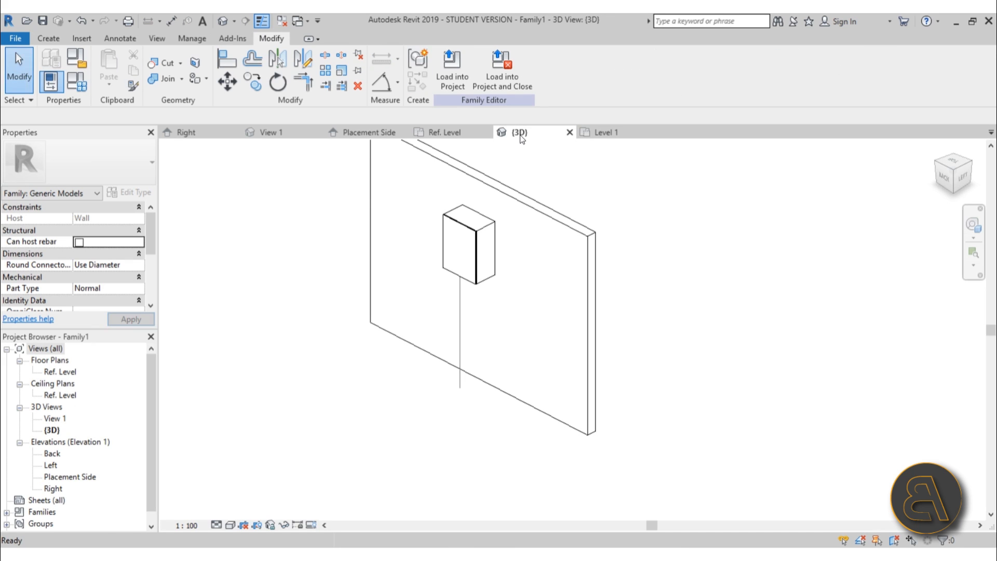
{"action": "left_click", "coordinate": [460, 298]}
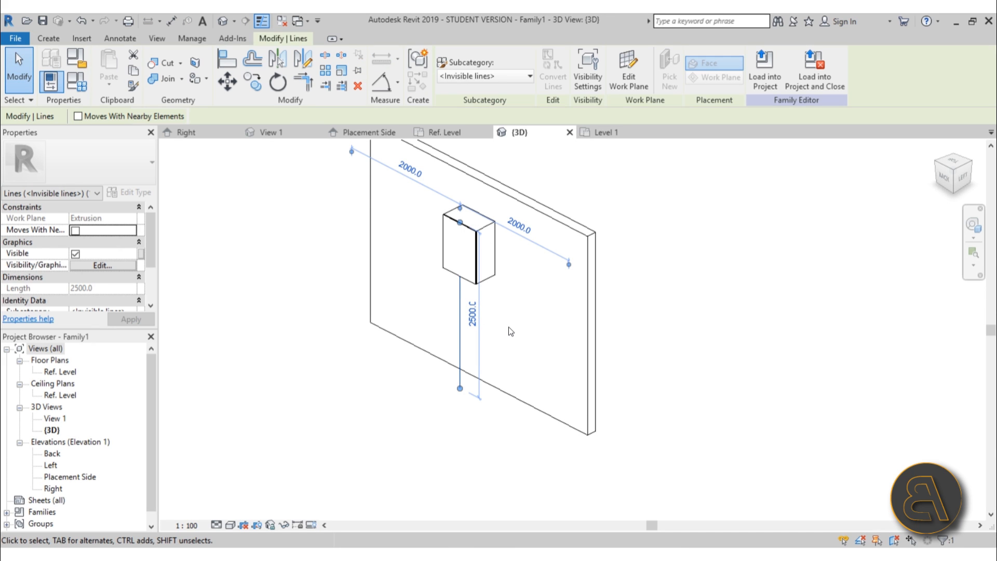
{"action": "key", "text": "Escape"}
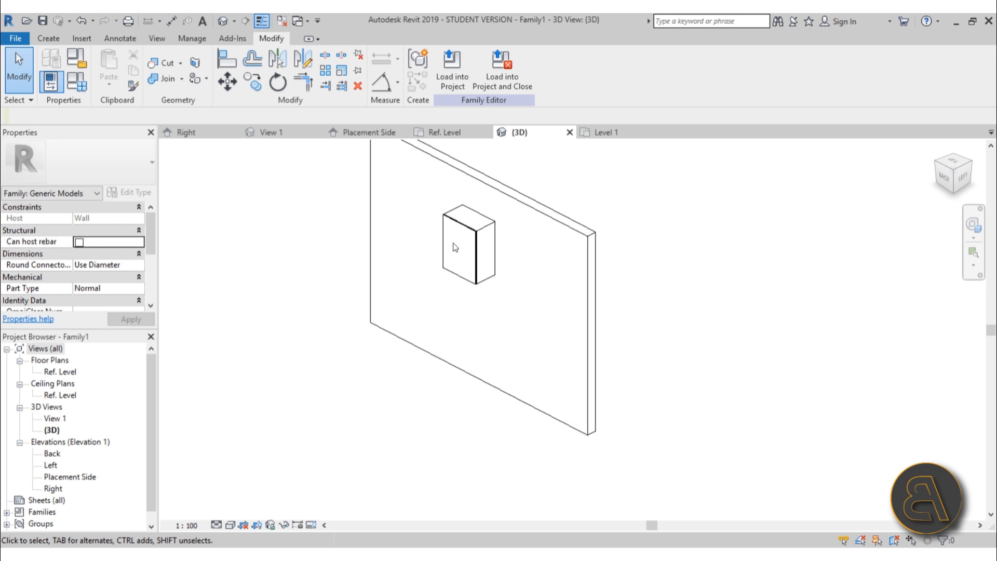
- Save the modified cabinet family to the Desktop as "overhead family"
{"action": "left_click", "coordinate": [20, 38]}
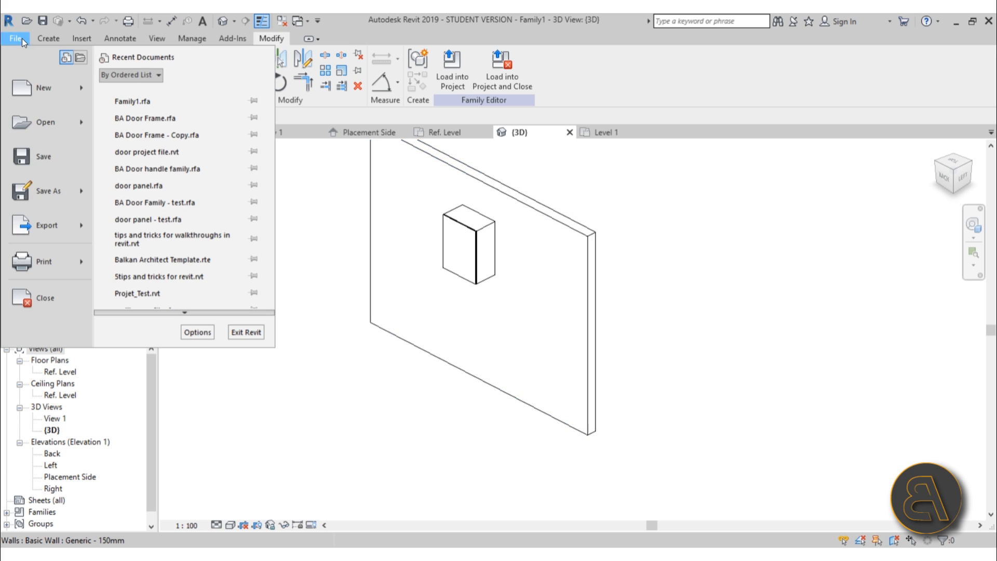
{"action": "left_click", "coordinate": [55, 163]}
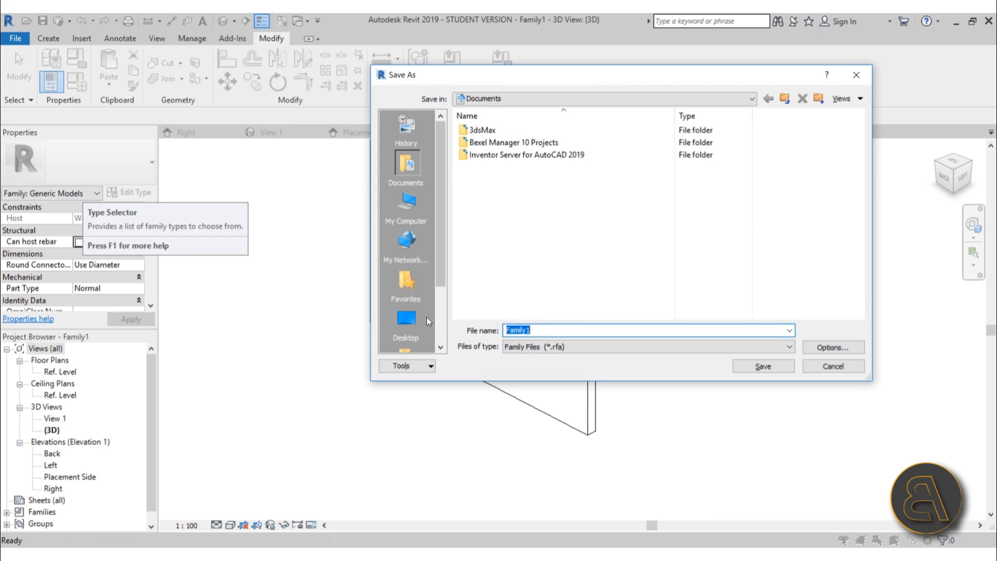
{"action": "left_click", "coordinate": [562, 331]}
{"action": "double_click", "coordinate": [571, 330]}
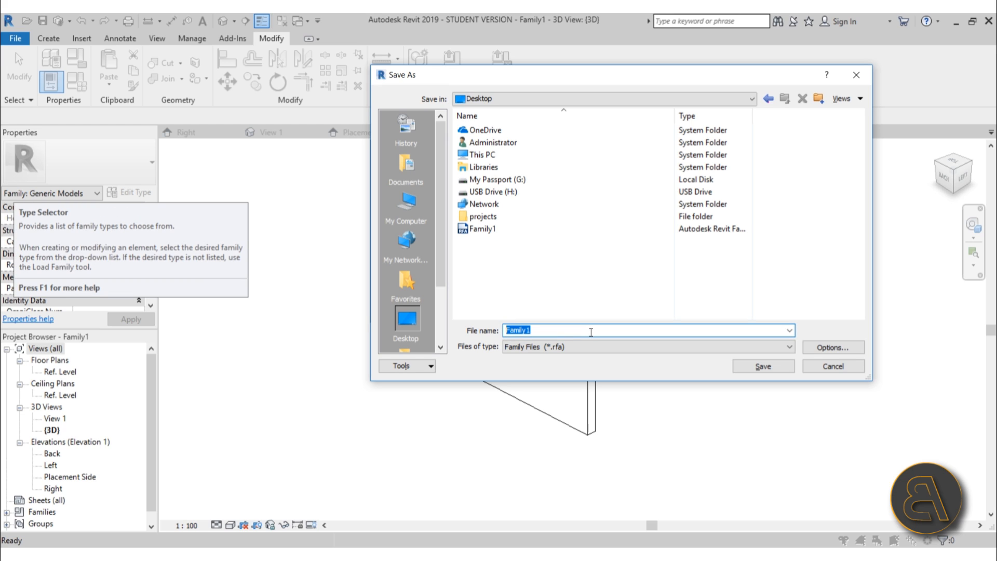
{"action": "type", "text": "new"}
{"action": "left_click", "coordinate": [766, 367]}
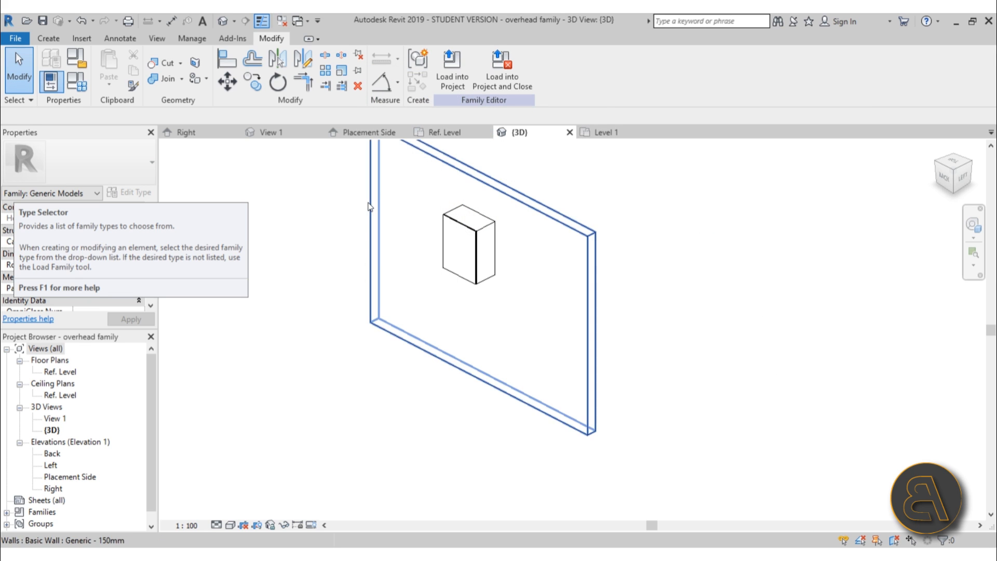
- Load overhead family into the project and place it on the wall beside the first cabinet at elevation 1700.0
{"action": "left_click", "coordinate": [462, 77]}
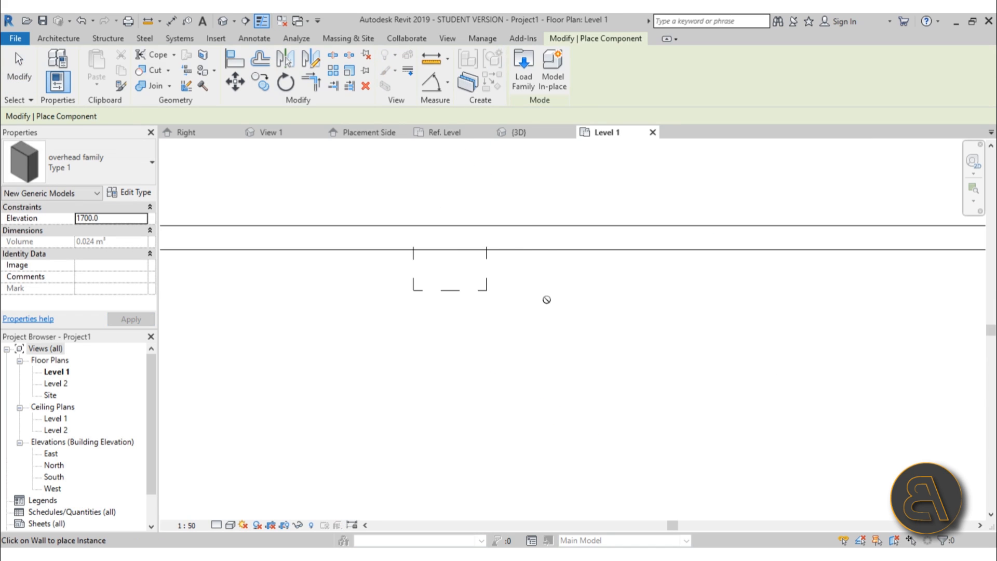
{"action": "left_click", "coordinate": [589, 257]}
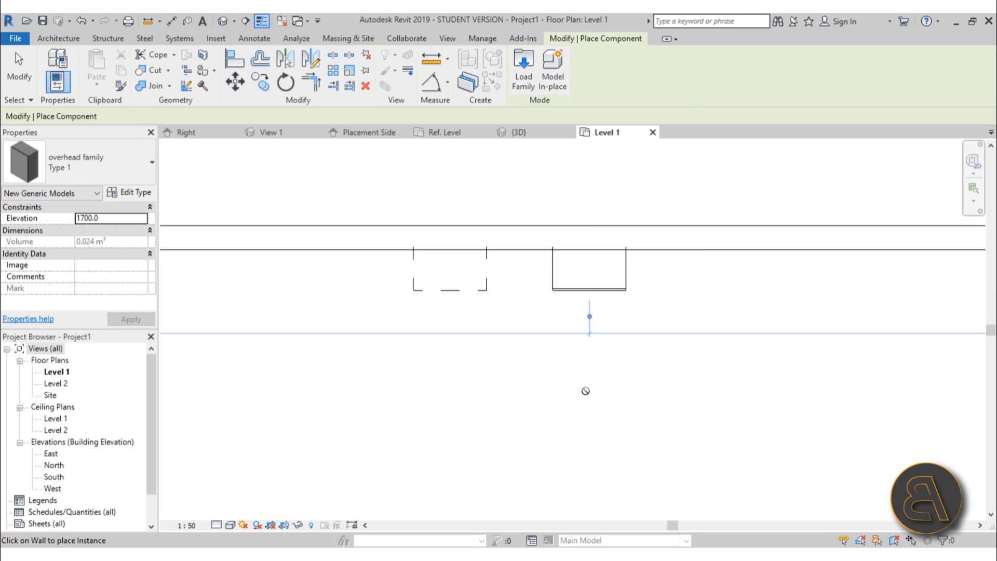
{"action": "key", "text": "Escape"}
- Compare the plan display of the two wall cabinets, and check the overhead family's geometry in its 3D view
{"action": "left_click", "coordinate": [565, 285]}
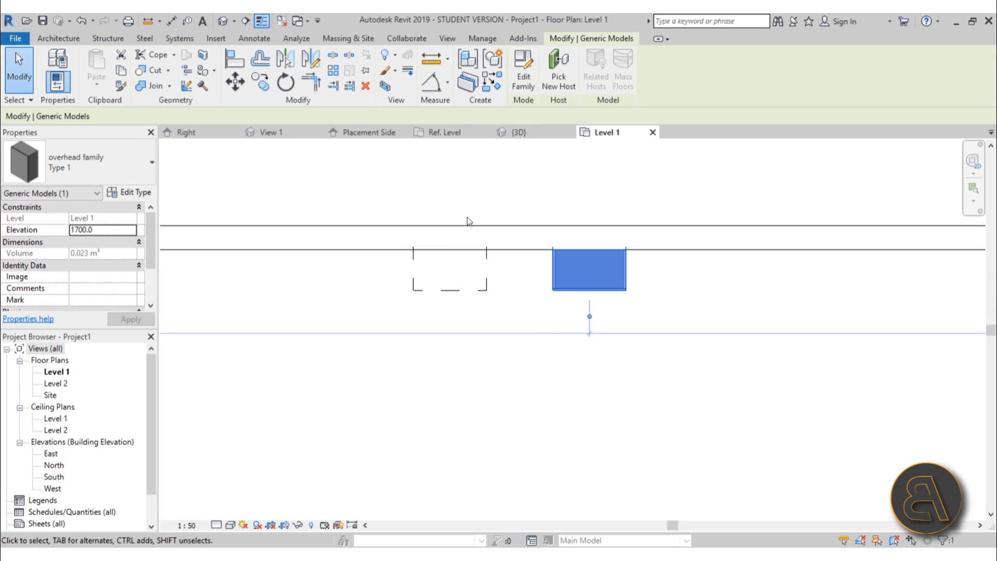
{"action": "left_click", "coordinate": [556, 342]}
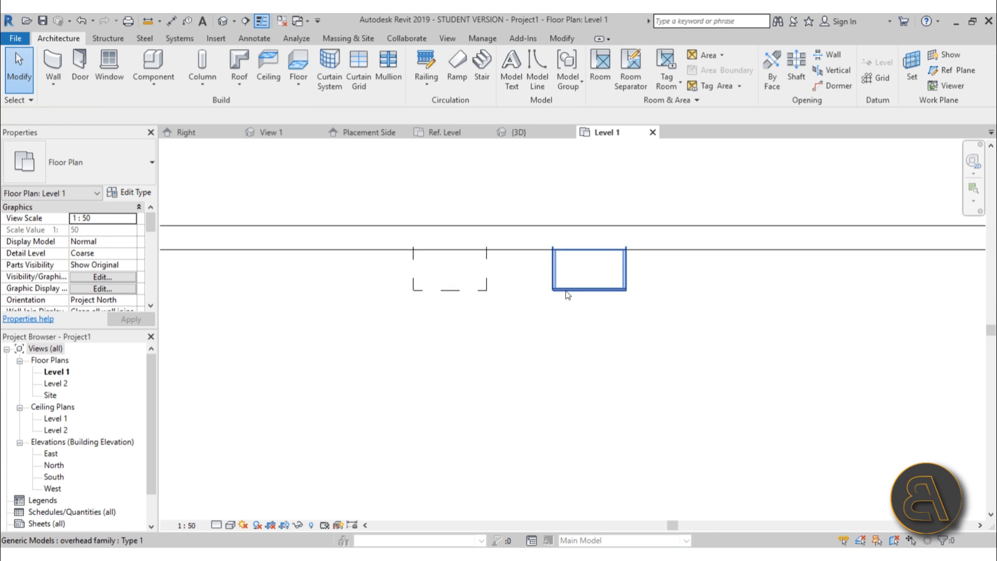
{"action": "left_click", "coordinate": [571, 287]}
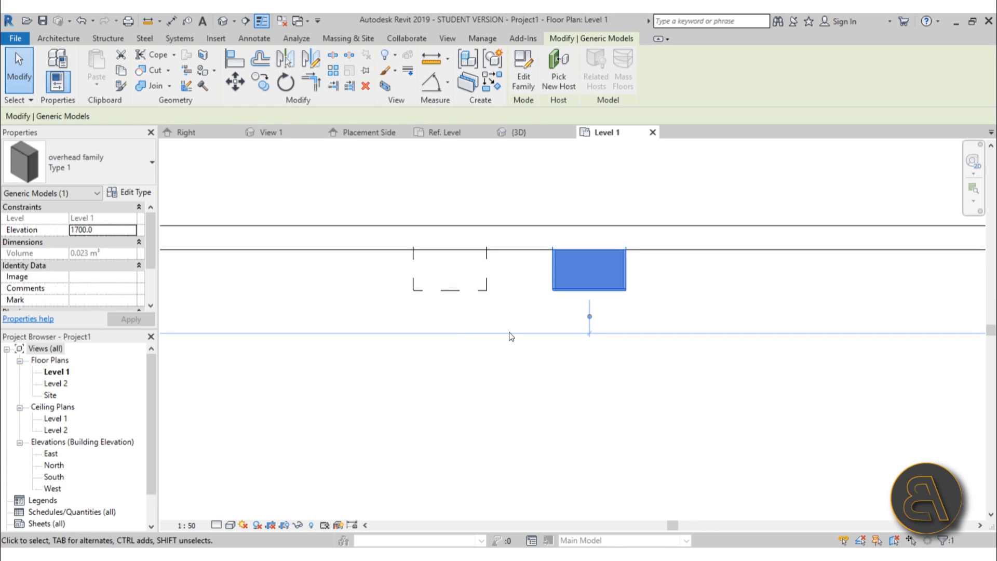
{"action": "left_click", "coordinate": [495, 311]}
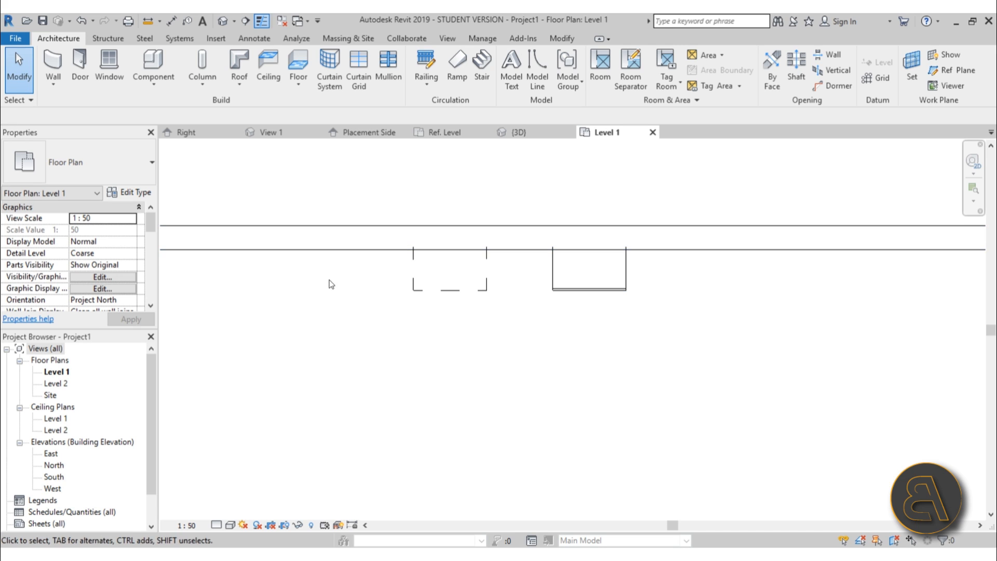
{"action": "left_click", "coordinate": [414, 286]}
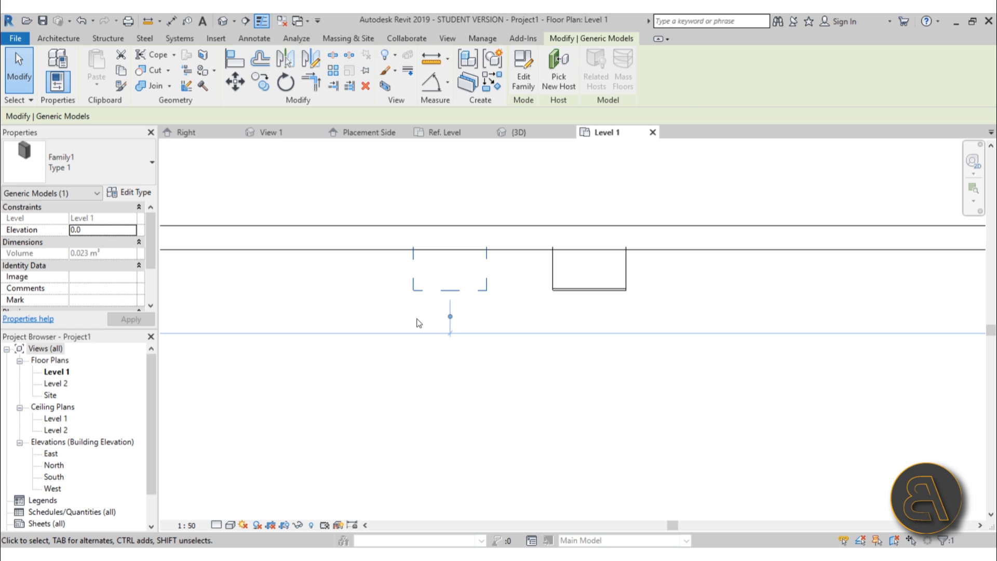
{"action": "left_click", "coordinate": [399, 317]}
{"action": "left_click", "coordinate": [515, 130]}
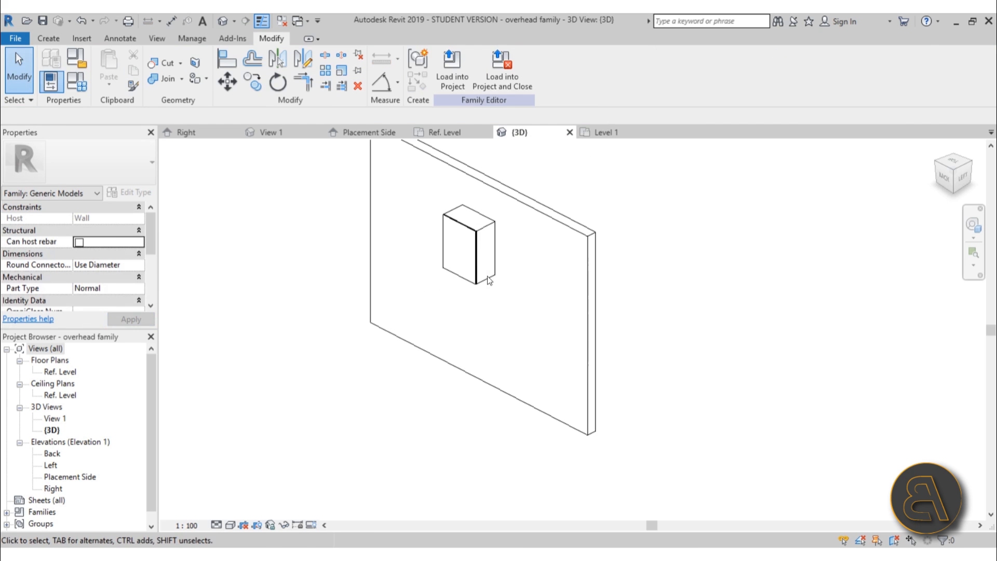
{"action": "left_click", "coordinate": [599, 130]}
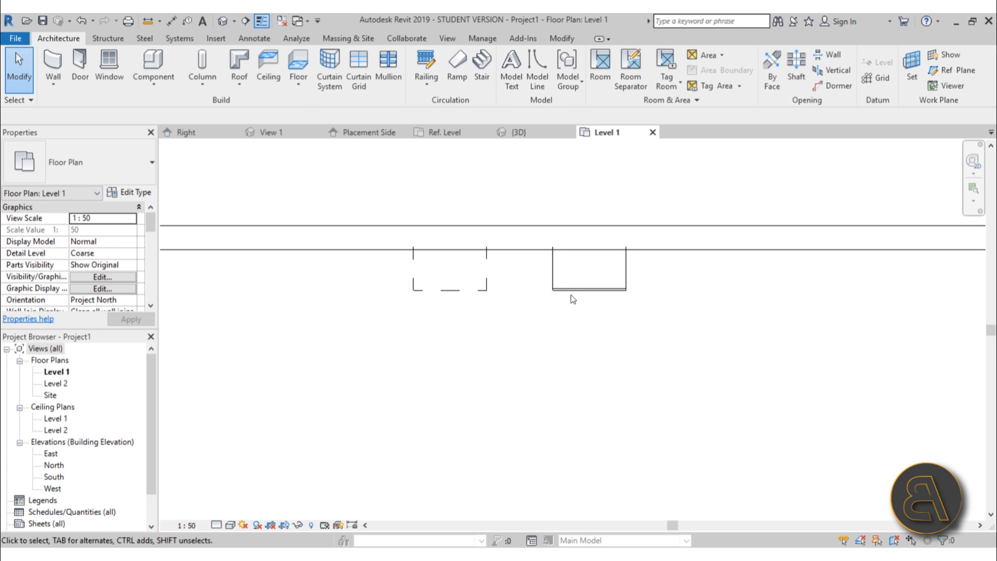
- Browse the component types available for placement, and inspect the dashed cabinet's family and elevation in plan
{"action": "left_click", "coordinate": [571, 294]}
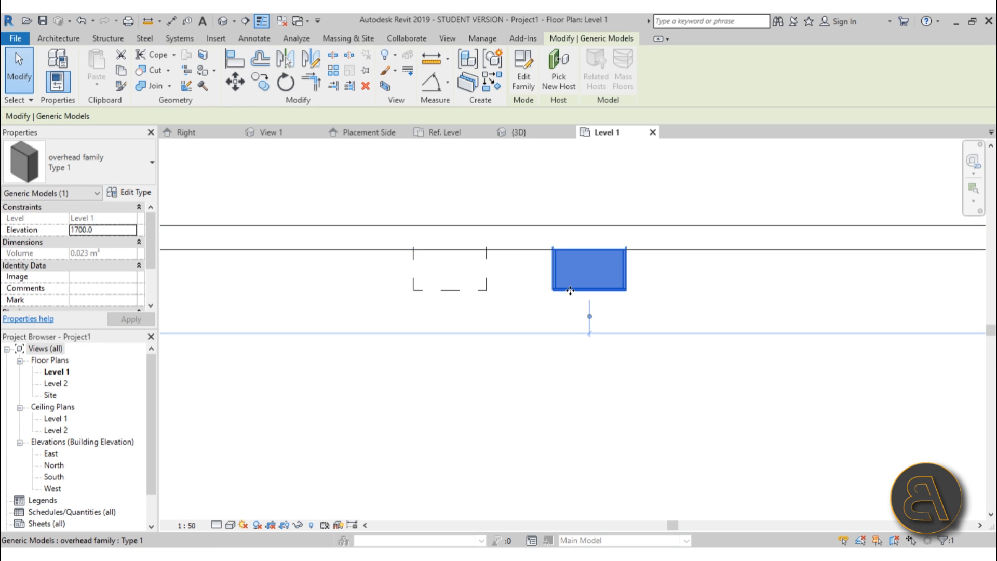
{"action": "left_click", "coordinate": [80, 168]}
{"action": "key", "text": "Escape"}
{"action": "key", "text": "Escape"}
{"action": "left_click", "coordinate": [148, 58]}
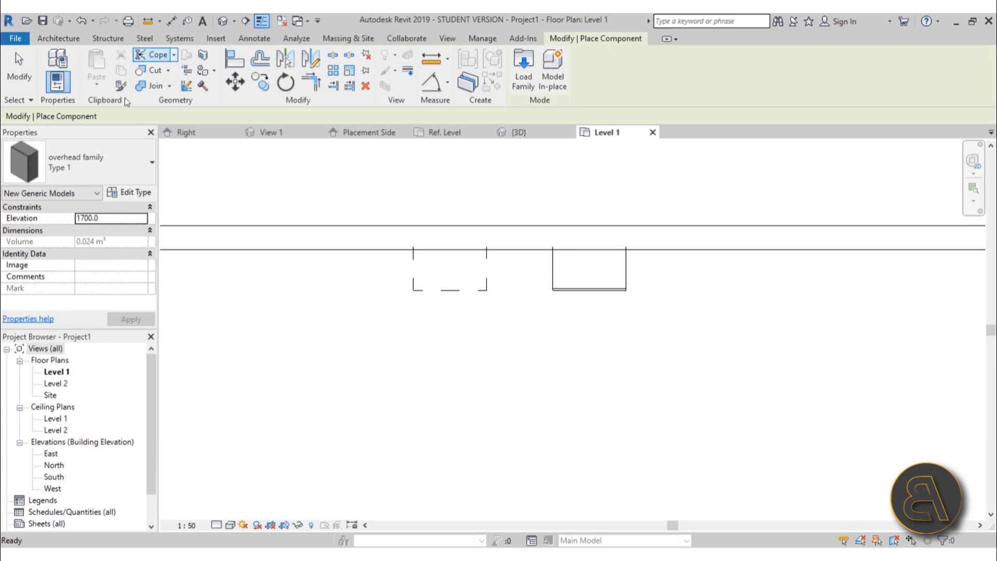
{"action": "left_click", "coordinate": [114, 179]}
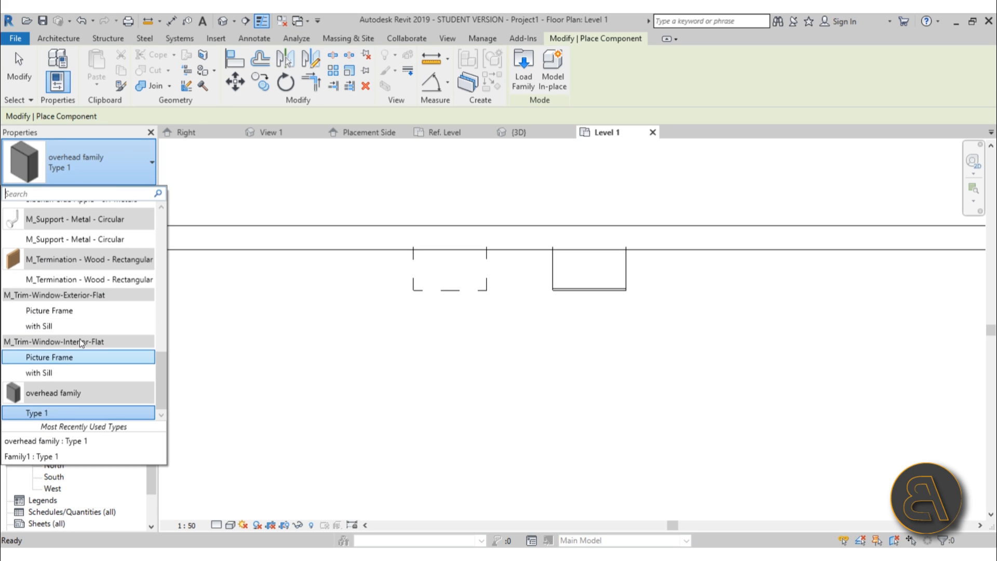
{"action": "scroll", "coordinate": [70, 399], "scroll_direction": "up", "scroll_amount": 10}
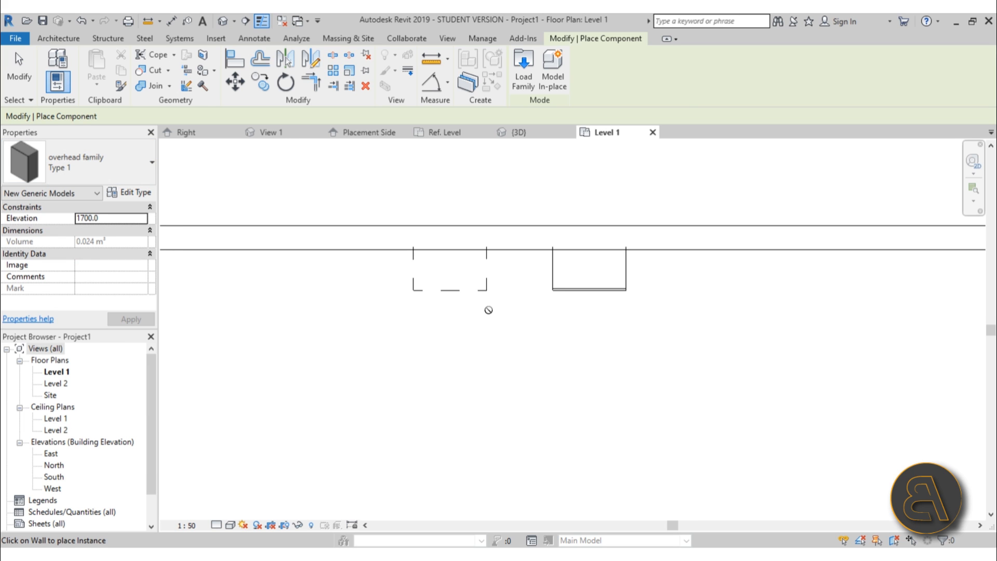
{"action": "key", "text": "Escape"}
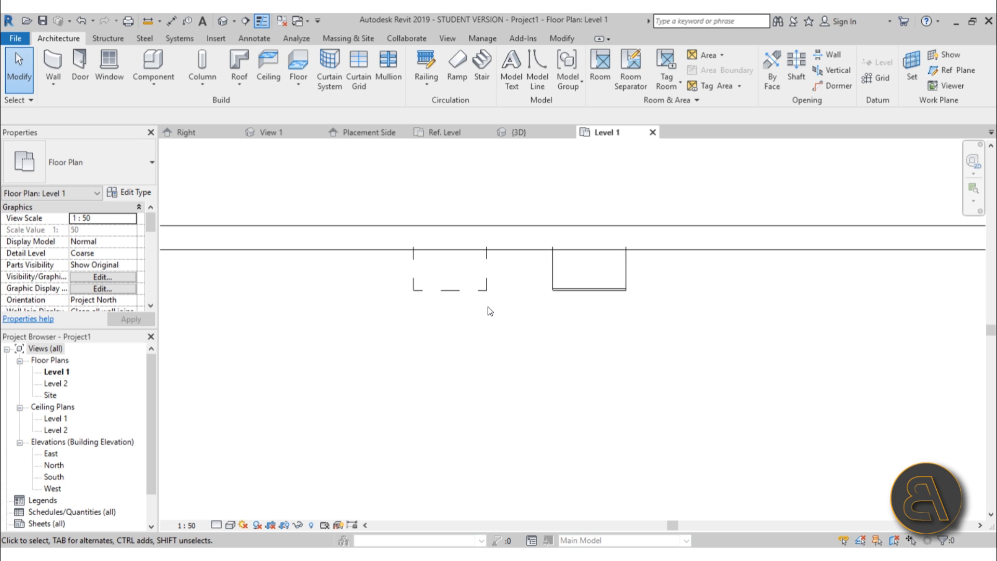
{"action": "left_click", "coordinate": [449, 291]}
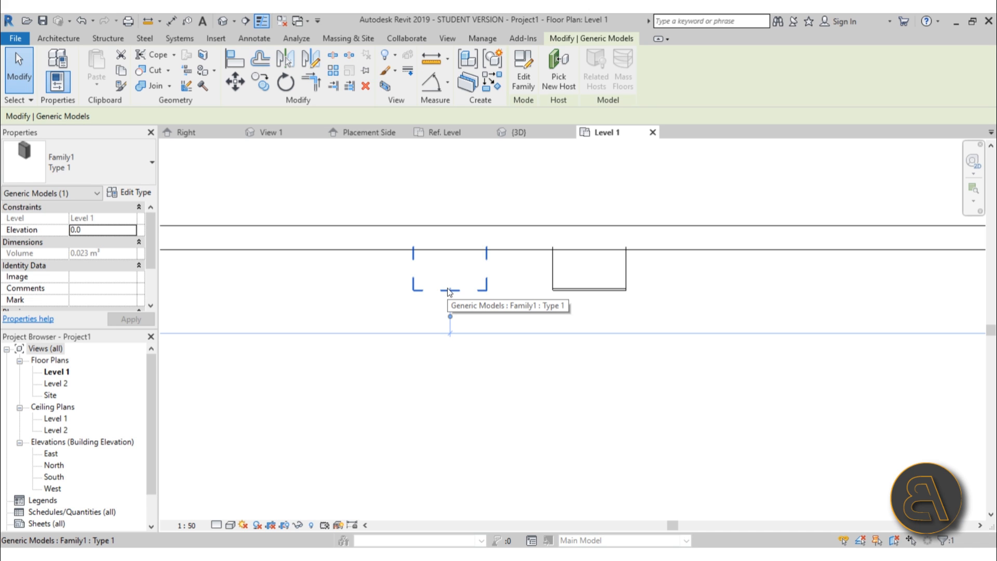
- Open the overhead family for editing from its placed plan instance and show its Placement Side elevation
{"action": "left_click", "coordinate": [552, 358]}
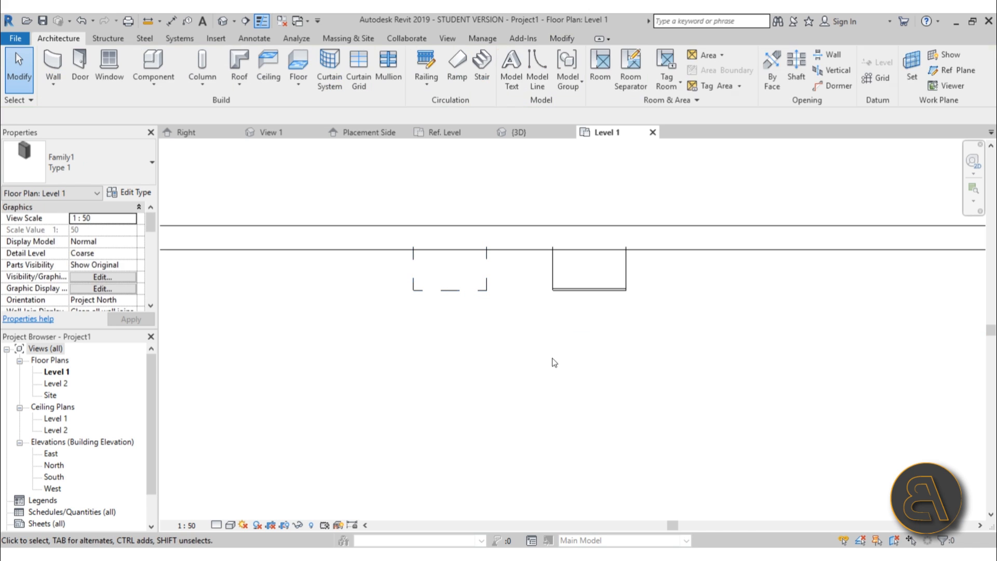
{"action": "left_click", "coordinate": [590, 290]}
{"action": "left_click", "coordinate": [522, 83]}
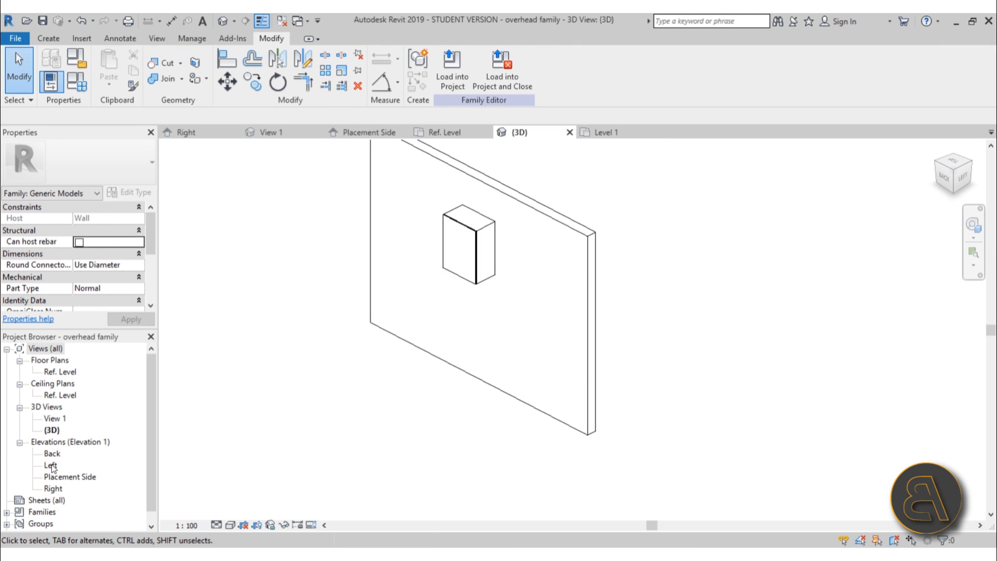
{"action": "left_click", "coordinate": [57, 477]}
{"action": "double_click", "coordinate": [57, 479]}
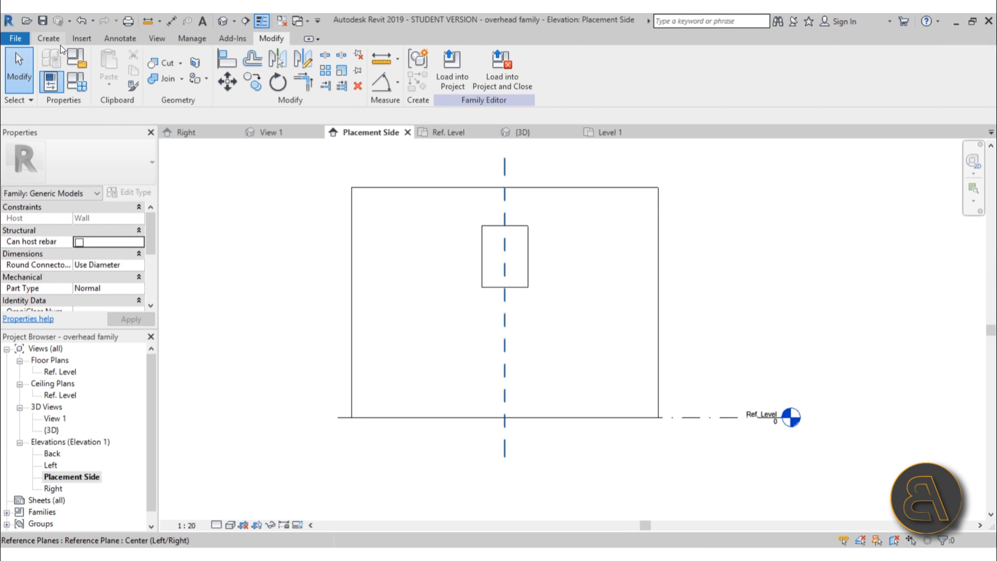
- Draw an invisible line along the centre reference plane from the cabinet's top edge down to Ref. Level
{"action": "left_click", "coordinate": [49, 38]}
{"action": "left_click", "coordinate": [284, 73]}
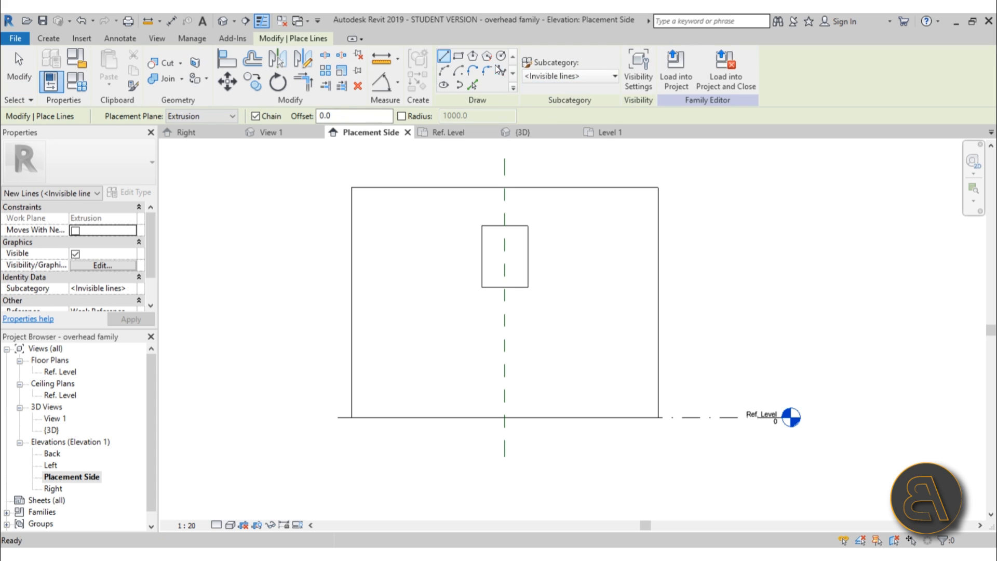
{"action": "left_click", "coordinate": [504, 226]}
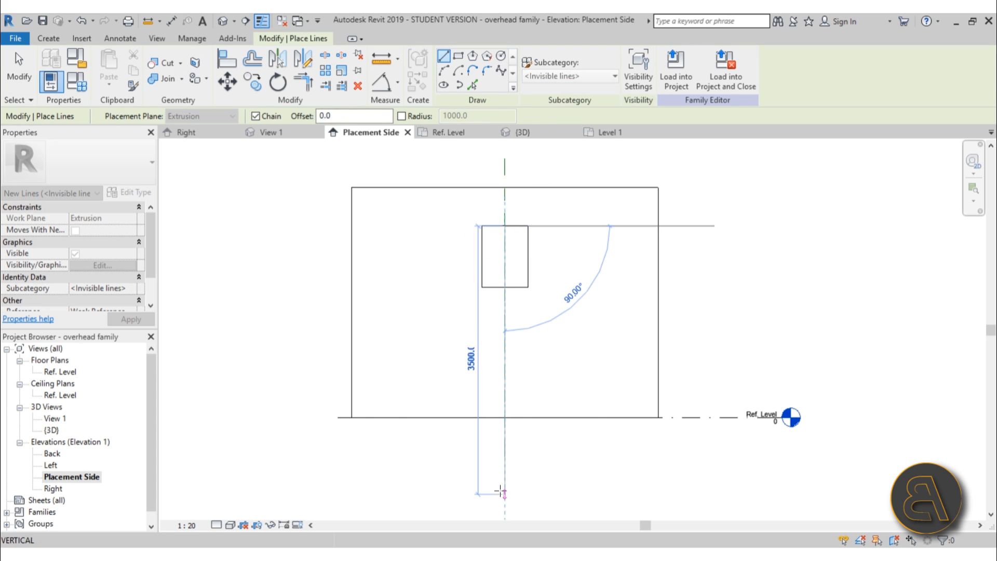
{"action": "left_click", "coordinate": [504, 418]}
{"action": "key", "text": "Escape"}
{"action": "key", "text": "Escape"}
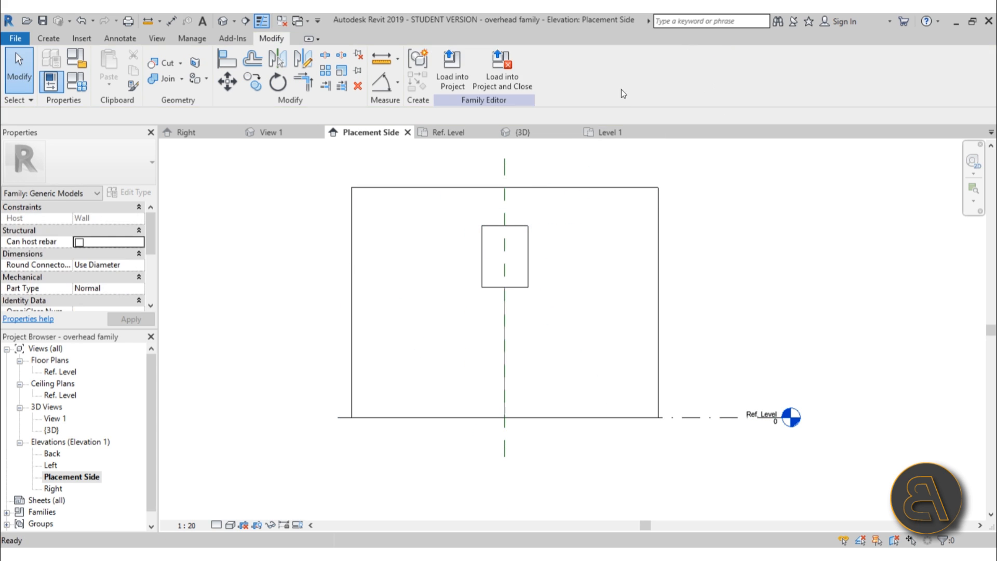
- Load the edited overhead family into the project, overwriting the existing version, and compare both cabinets in plan
{"action": "left_click", "coordinate": [441, 78]}
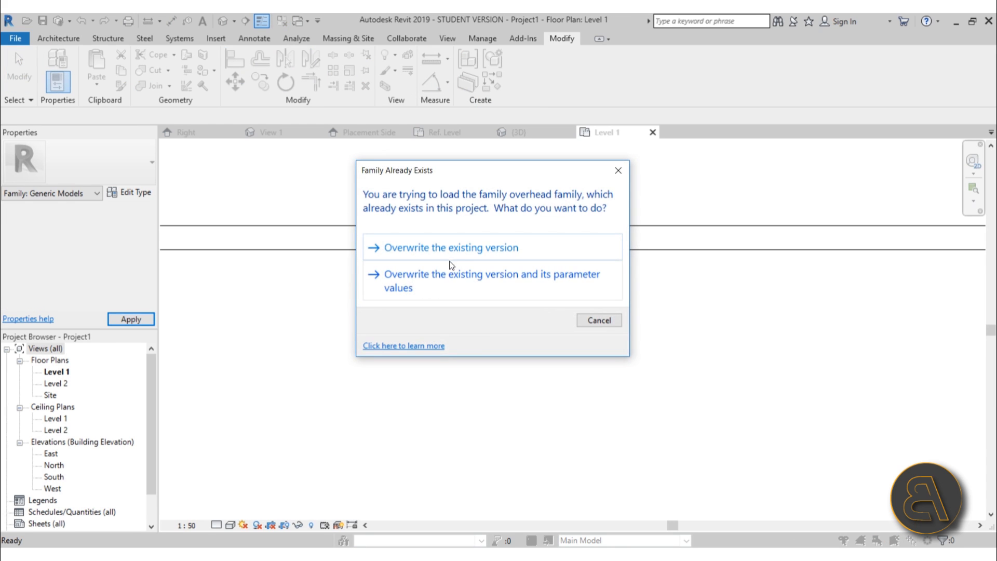
{"action": "left_click", "coordinate": [441, 254]}
{"action": "left_click", "coordinate": [596, 291]}
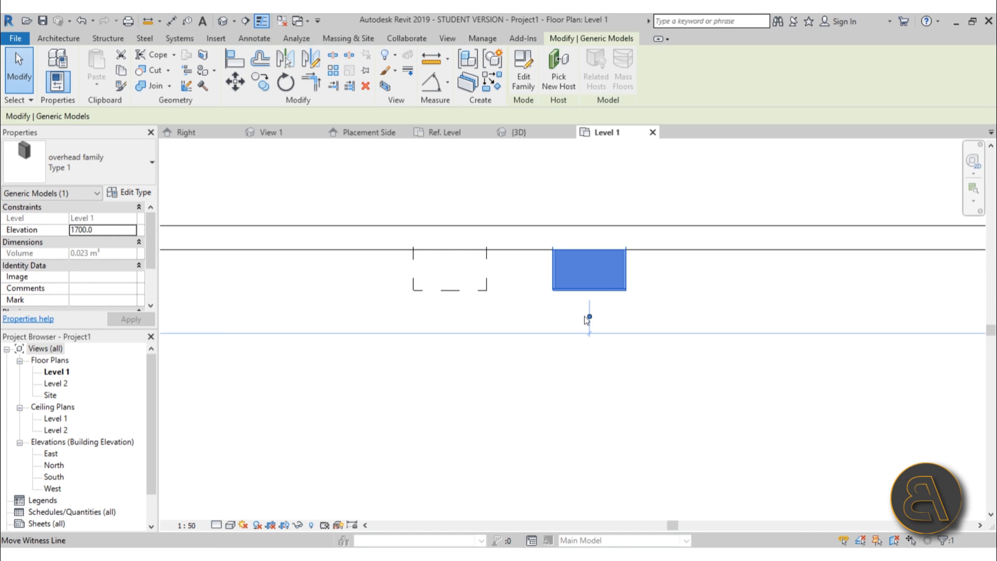
{"action": "left_click", "coordinate": [585, 317]}
{"action": "left_click", "coordinate": [576, 301]}
{"action": "left_click", "coordinate": [575, 291]}
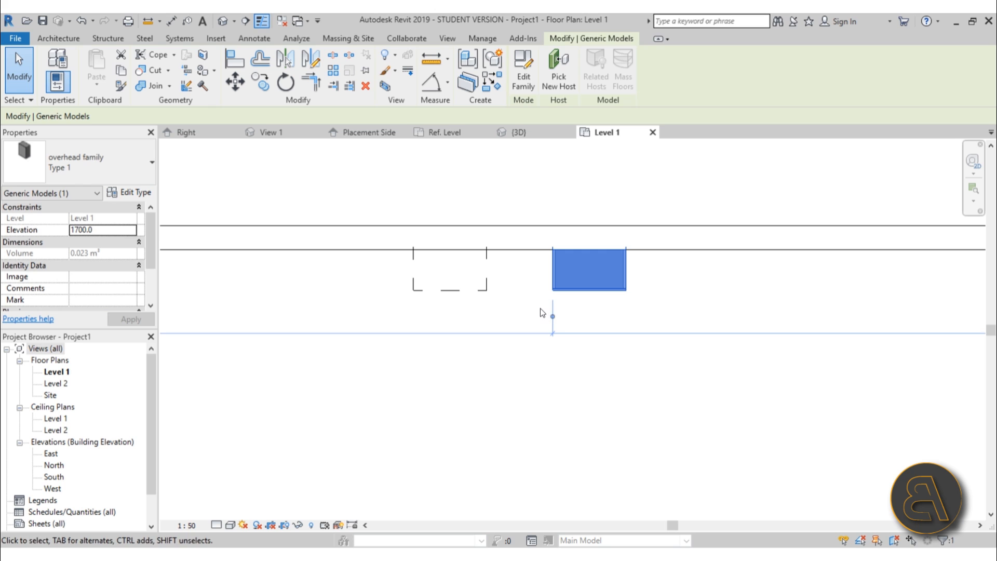
{"action": "left_click", "coordinate": [541, 311]}
{"action": "left_click", "coordinate": [488, 284]}
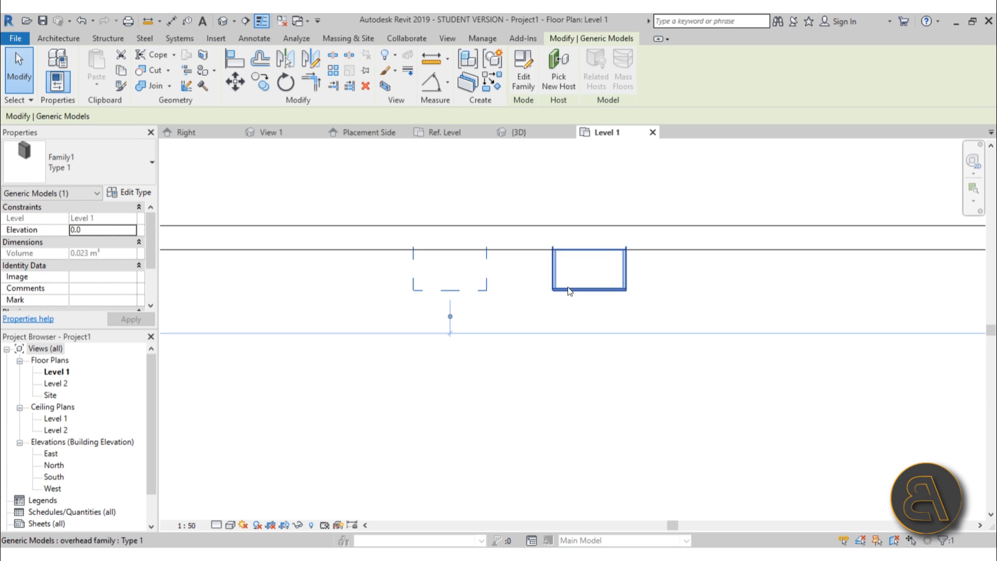
{"action": "left_click", "coordinate": [568, 290]}
- Try raising the Family1 cabinet beside the overhead cabinet in 3D, check the Level 1 plan, and undo the move
{"action": "left_click", "coordinate": [223, 21]}
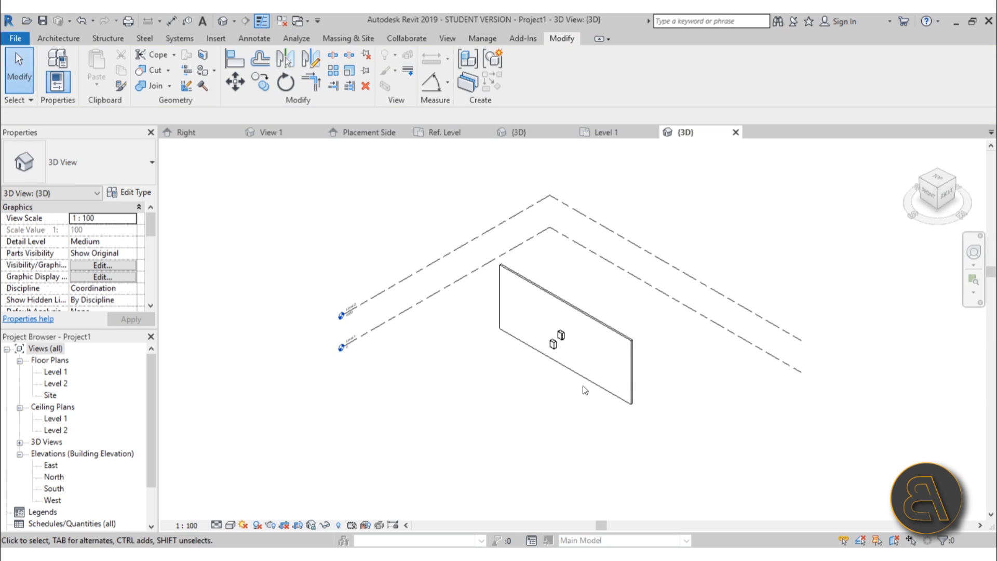
{"action": "middle_click_drag", "start_coordinate": [585, 390], "coordinate": [547, 352], "text": "shift"}
{"action": "scroll", "coordinate": [546, 352], "scroll_direction": "up", "scroll_amount": 4}
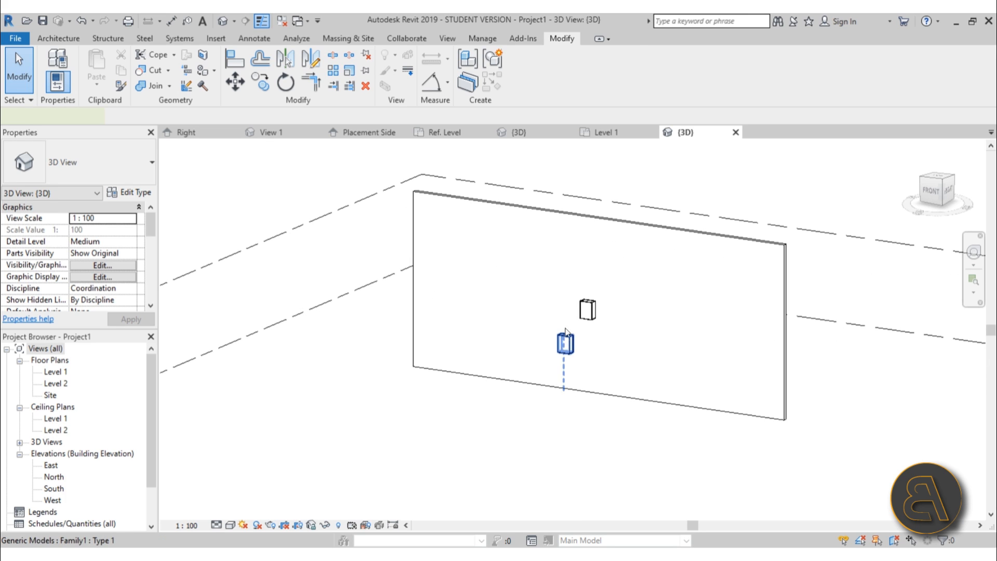
{"action": "left_click_drag", "start_coordinate": [566, 334], "coordinate": [567, 297]}
{"action": "left_click", "coordinate": [607, 341]}
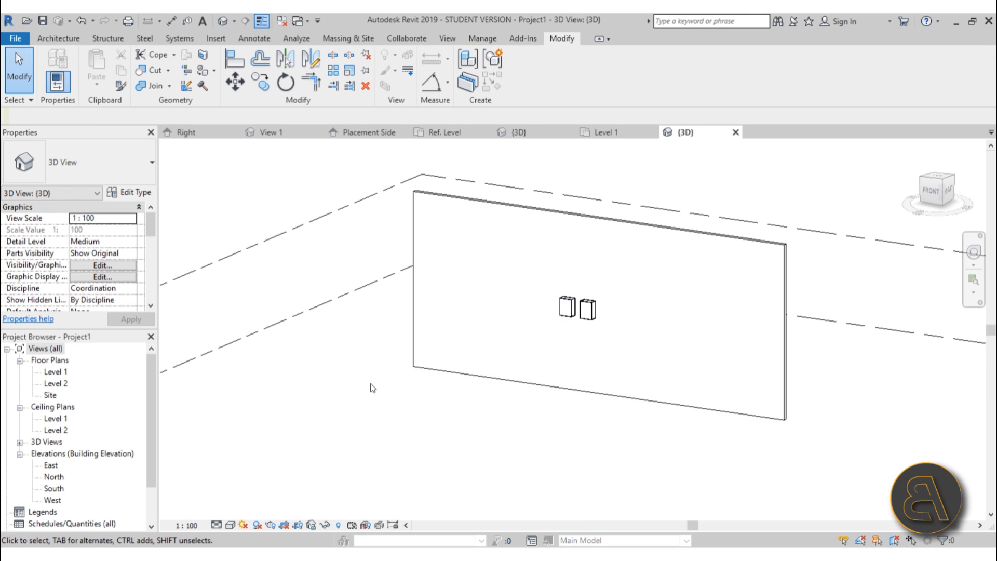
{"action": "double_click", "coordinate": [55, 372]}
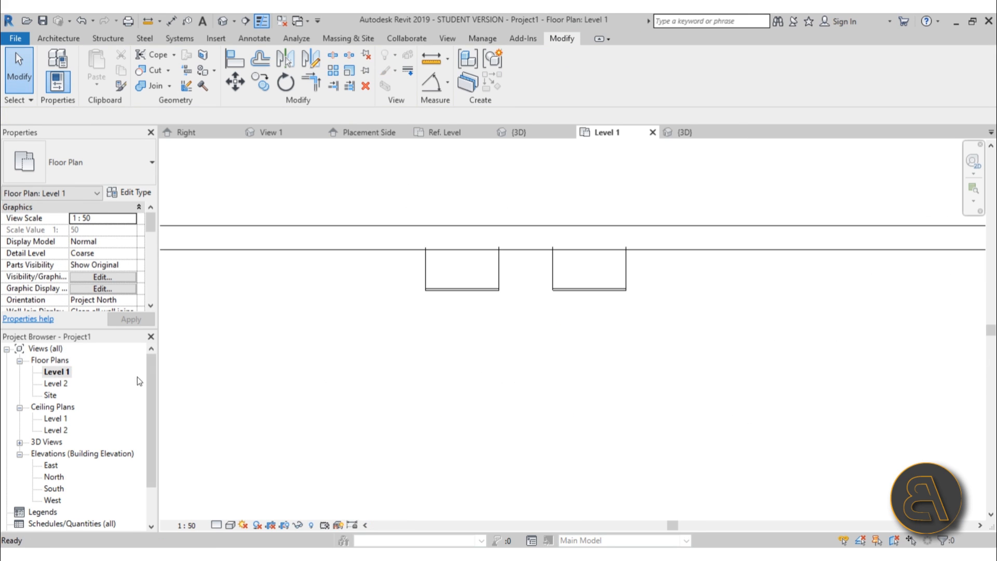
{"action": "left_click", "coordinate": [560, 288]}
{"action": "left_click", "coordinate": [79, 21]}
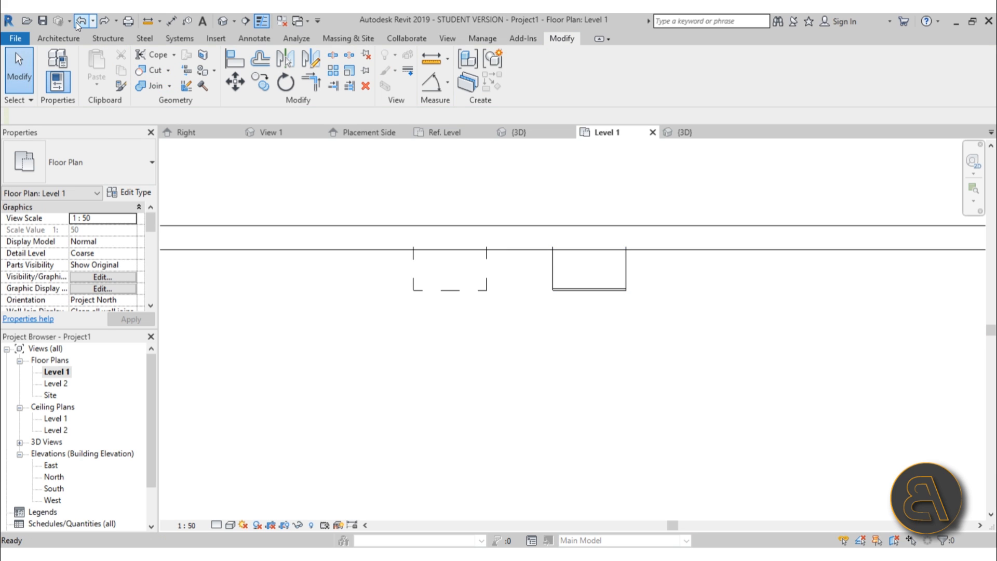
- Lower the overhead family cabinet in the South elevation to line up with the Family1 cabinet
{"action": "double_click", "coordinate": [55, 490]}
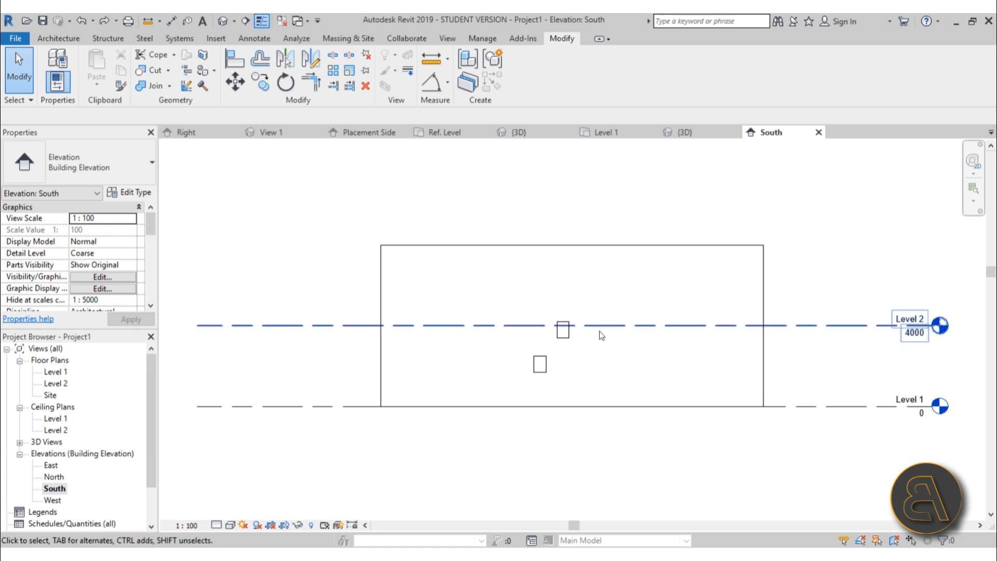
{"action": "scroll", "coordinate": [561, 359], "scroll_direction": "up", "scroll_amount": 3}
{"action": "scroll", "coordinate": [535, 360], "scroll_direction": "down", "scroll_amount": 3}
{"action": "middle_click_drag", "start_coordinate": [570, 325], "coordinate": [541, 325]}
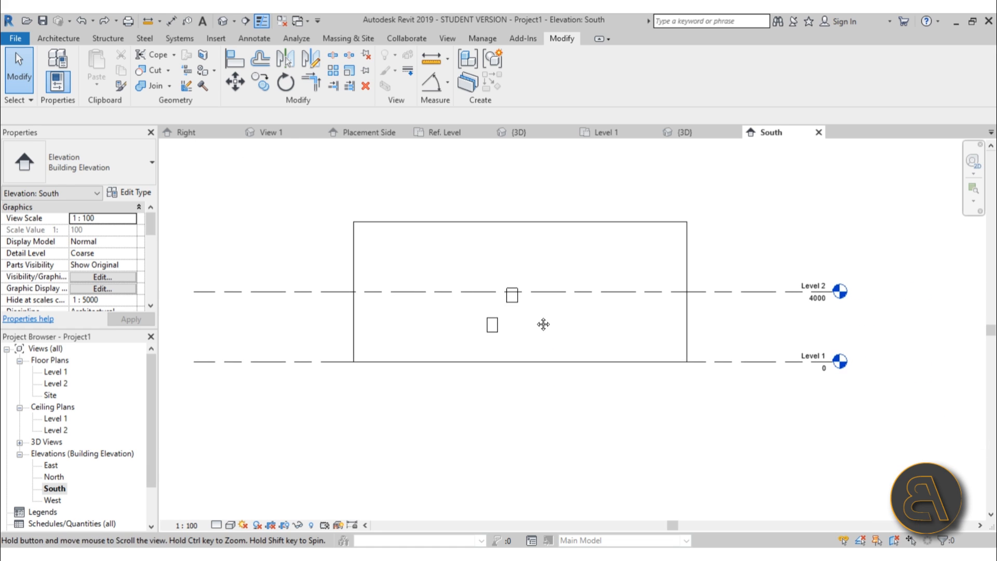
{"action": "left_click", "coordinate": [504, 306]}
{"action": "left_click", "coordinate": [490, 325]}
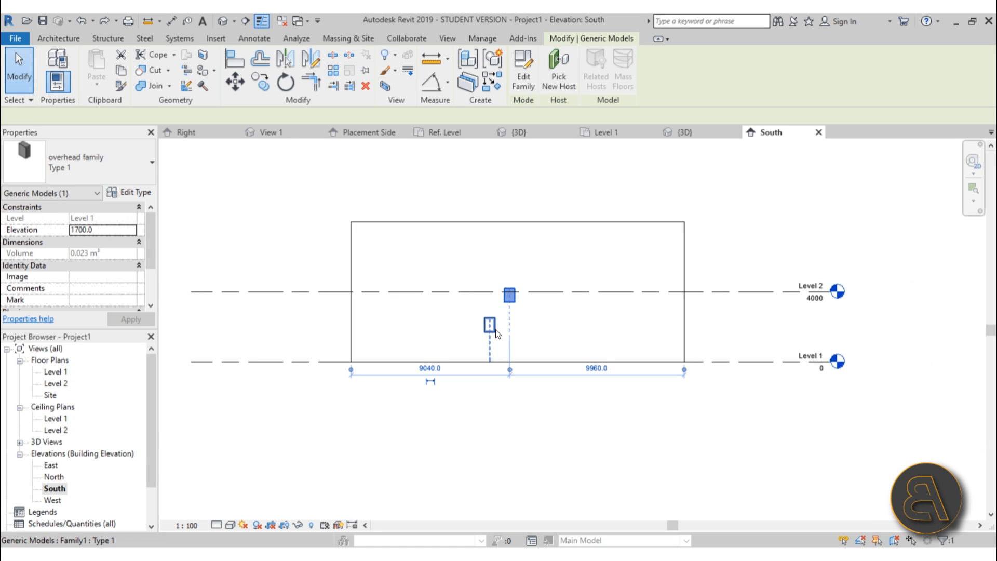
{"action": "scroll", "coordinate": [499, 319], "scroll_direction": "up", "scroll_amount": 2}
{"action": "left_click", "coordinate": [528, 286]}
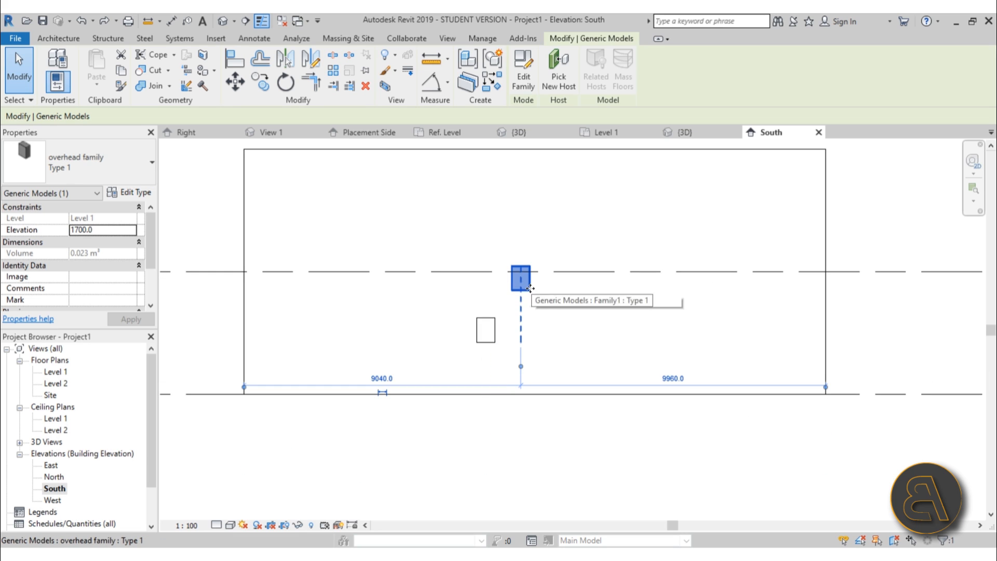
{"action": "left_click_drag", "start_coordinate": [528, 289], "coordinate": [534, 339]}
{"action": "key", "text": "Escape"}
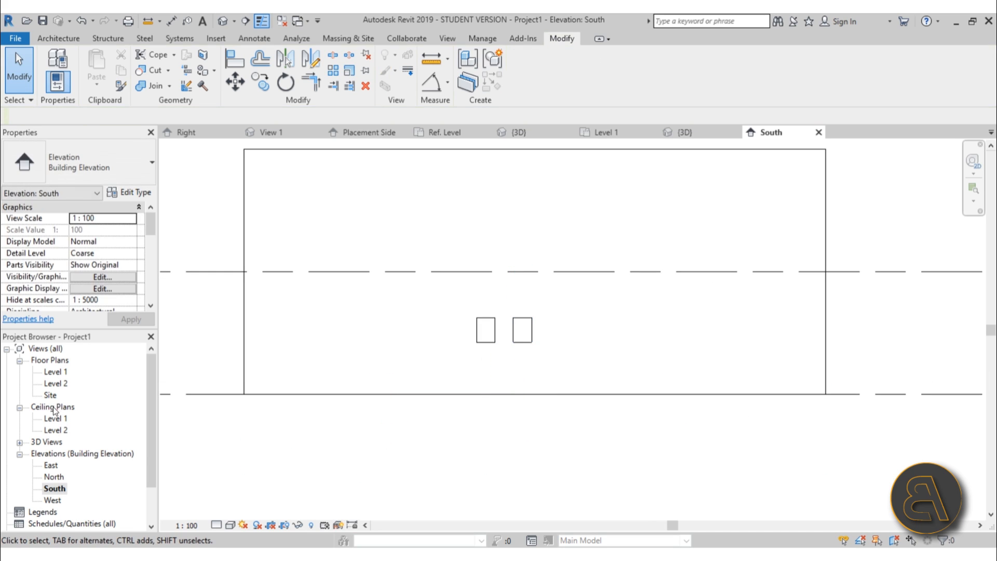
- Check the overhead family cabinet's linework and elevation in the Level 1 floor plan
{"action": "double_click", "coordinate": [57, 371]}
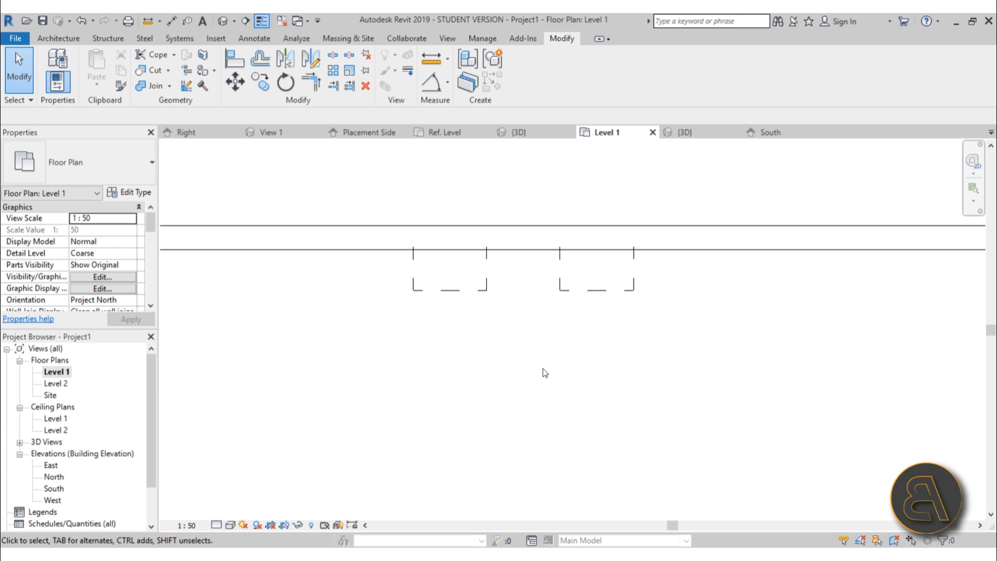
{"action": "left_click", "coordinate": [560, 285]}
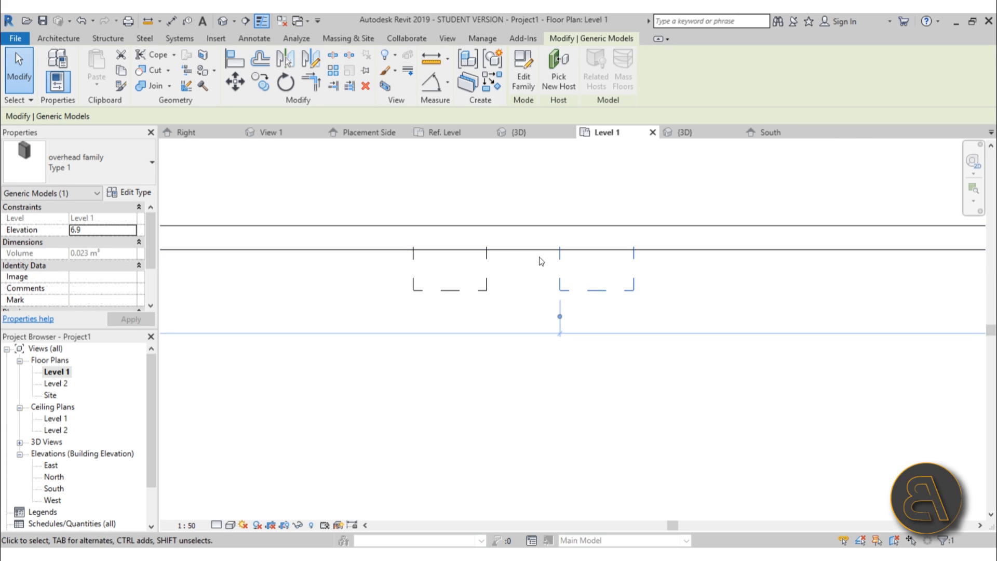
{"action": "left_click", "coordinate": [659, 384]}
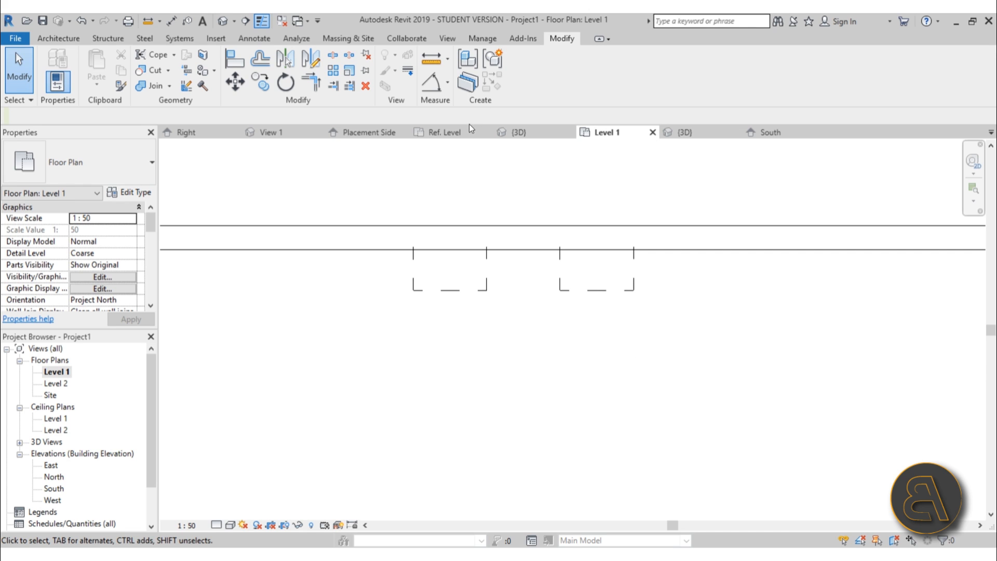
- Inspect the door panel and carcass extrusions in the overhead family's 3D view
{"action": "left_click", "coordinate": [516, 131]}
{"action": "scroll", "coordinate": [456, 243], "scroll_direction": "up", "scroll_amount": 4}
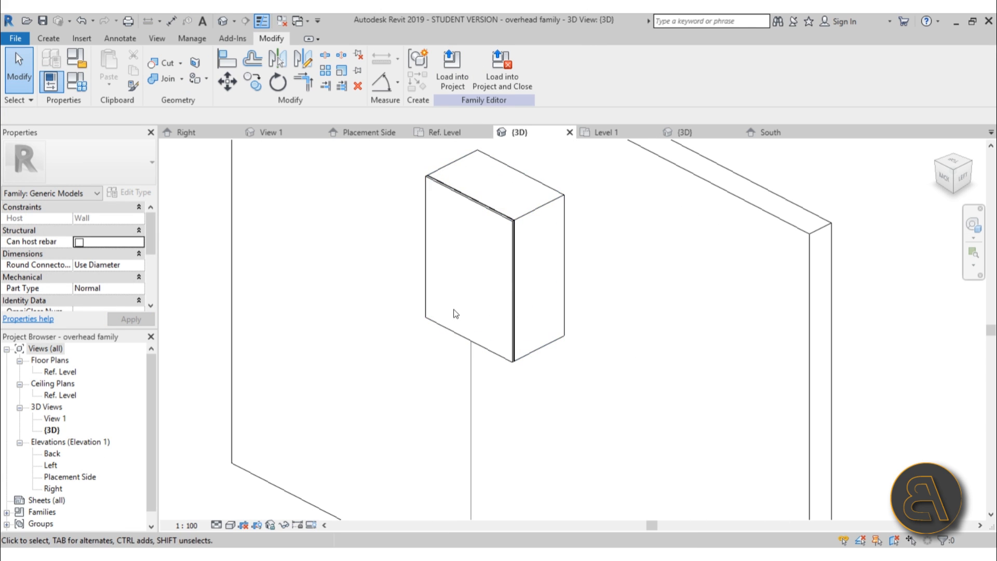
{"action": "middle_click_drag", "start_coordinate": [439, 329], "coordinate": [536, 233], "text": "shift"}
{"action": "scroll", "coordinate": [536, 233], "scroll_direction": "up", "scroll_amount": 1}
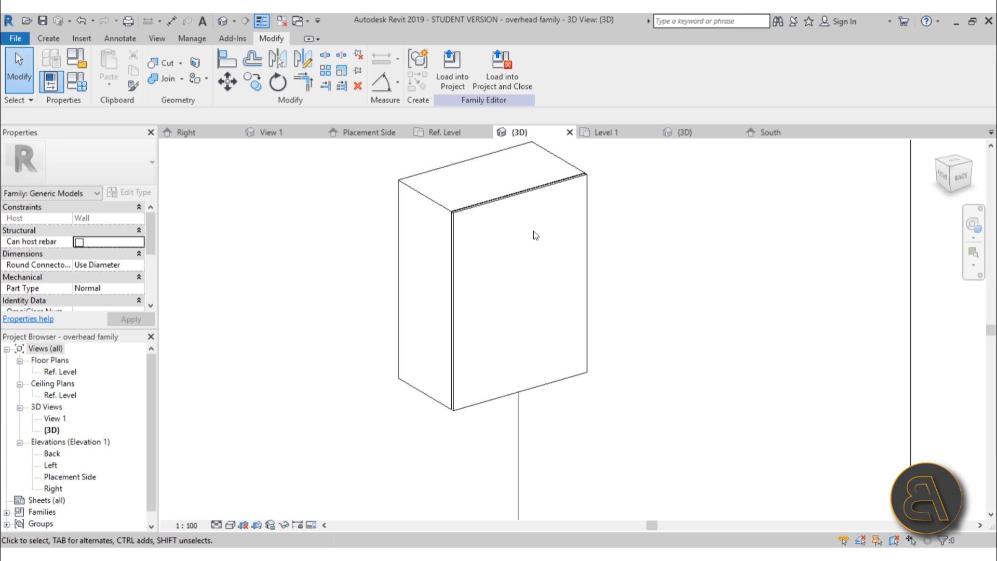
{"action": "middle_click_drag", "start_coordinate": [534, 231], "coordinate": [512, 232]}
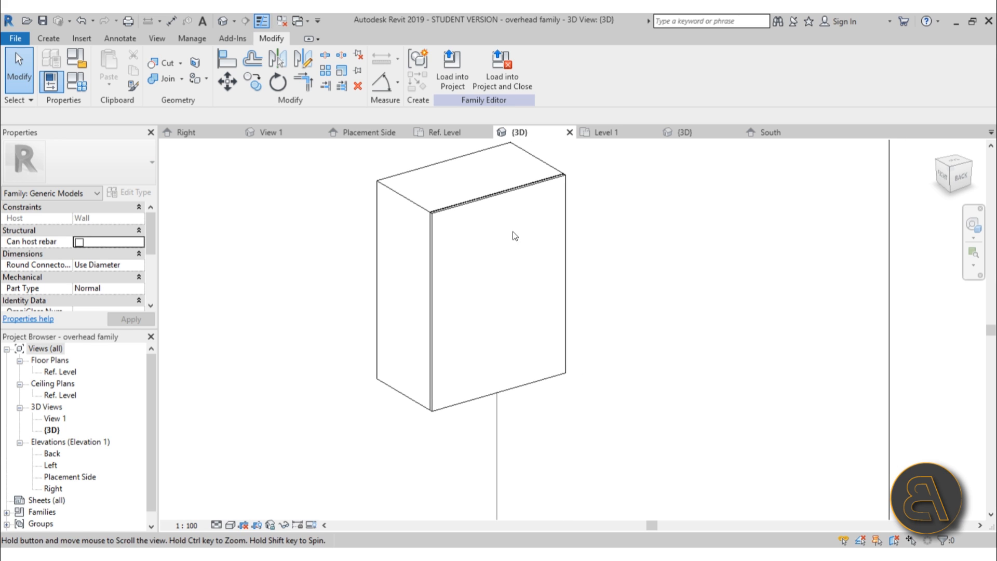
{"action": "left_click", "coordinate": [467, 211]}
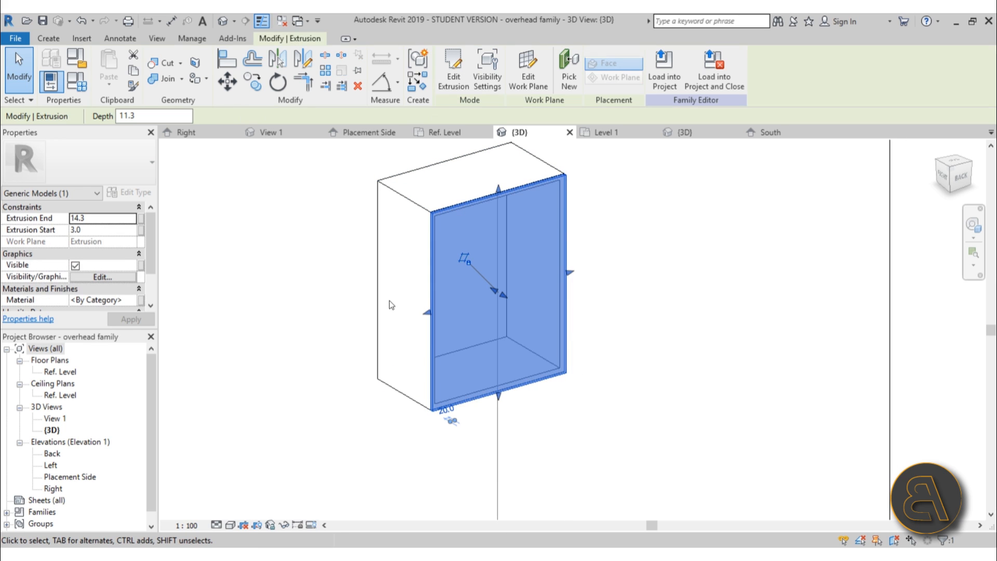
{"action": "left_click", "coordinate": [422, 208]}
{"action": "left_click", "coordinate": [424, 185]}
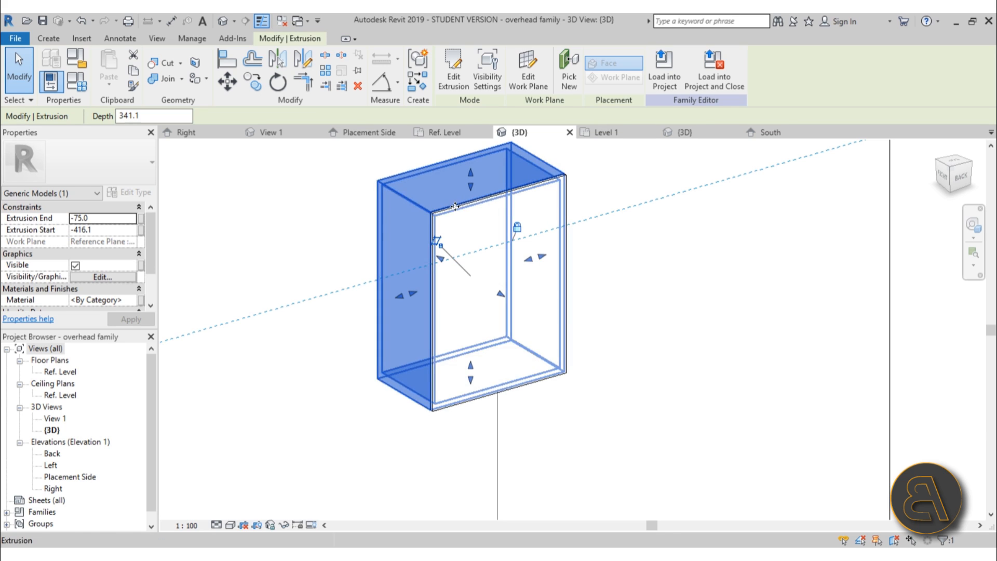
- Link the door panel's visibility to a new family type parameter named "door"
{"action": "left_click", "coordinate": [574, 215]}
{"action": "left_click", "coordinate": [565, 207]}
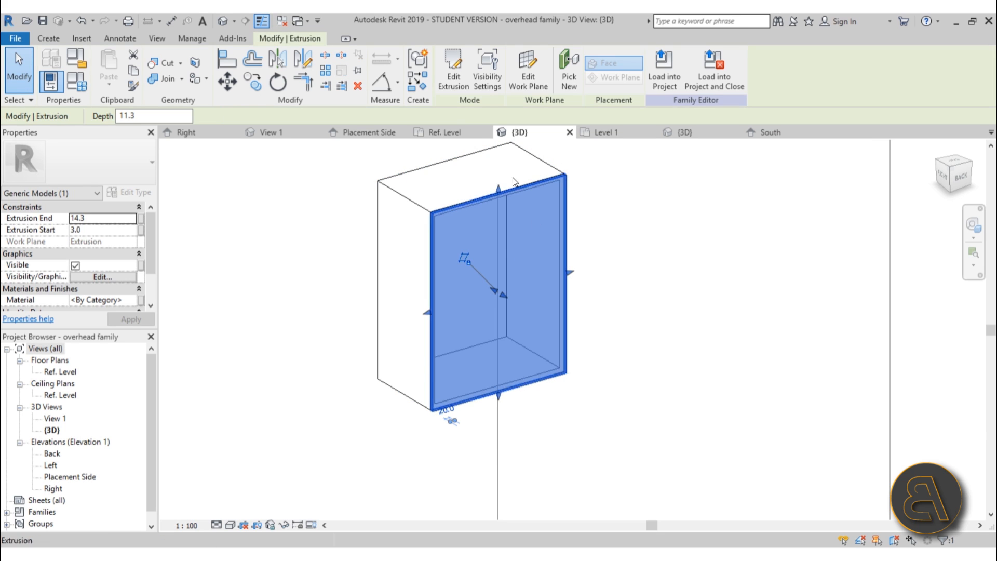
{"action": "scroll", "coordinate": [93, 268], "scroll_direction": "down", "scroll_amount": 1}
{"action": "scroll", "coordinate": [92, 270], "scroll_direction": "down", "scroll_amount": 1}
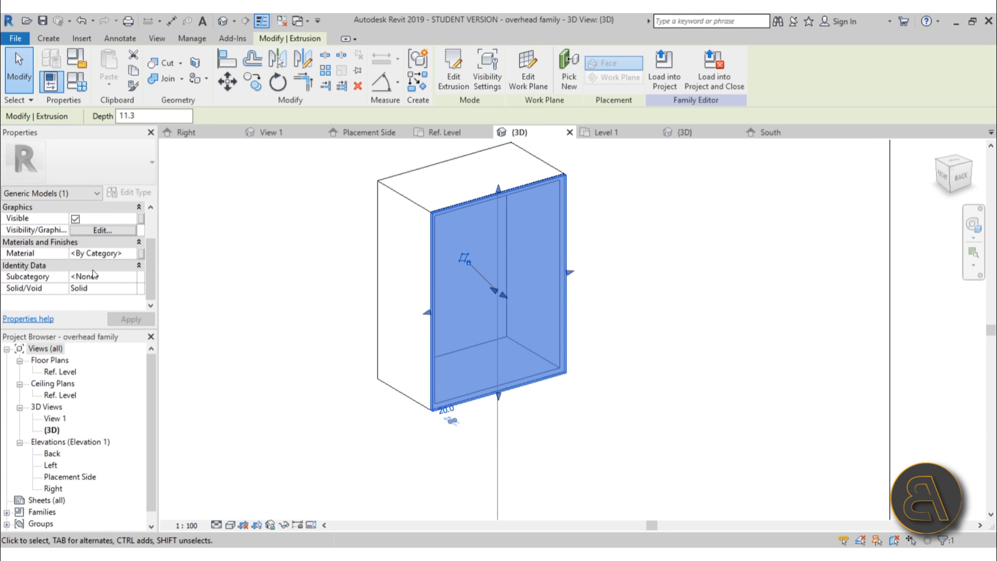
{"action": "scroll", "coordinate": [93, 270], "scroll_direction": "up", "scroll_amount": 2}
{"action": "left_click", "coordinate": [141, 254]}
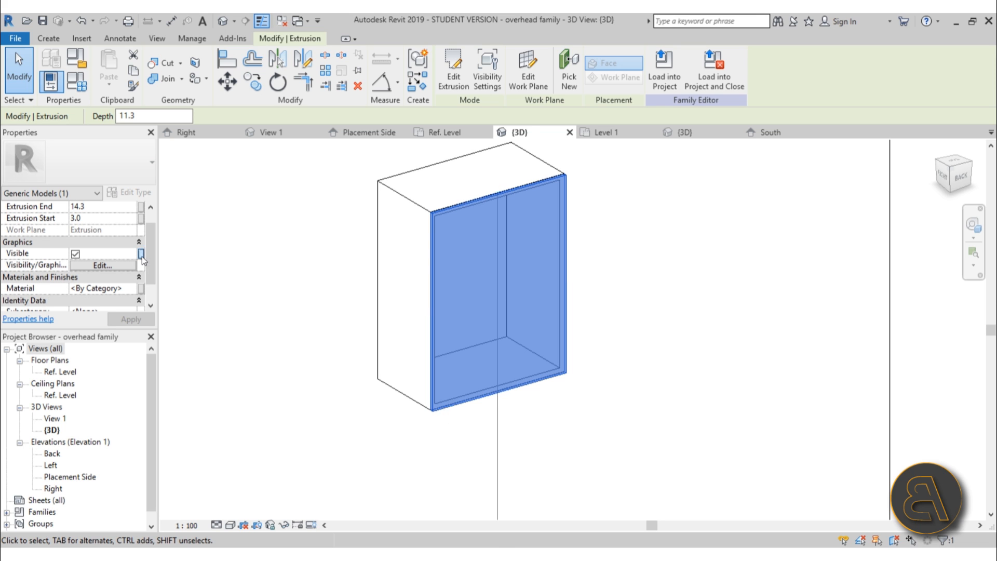
{"action": "left_click", "coordinate": [427, 360]}
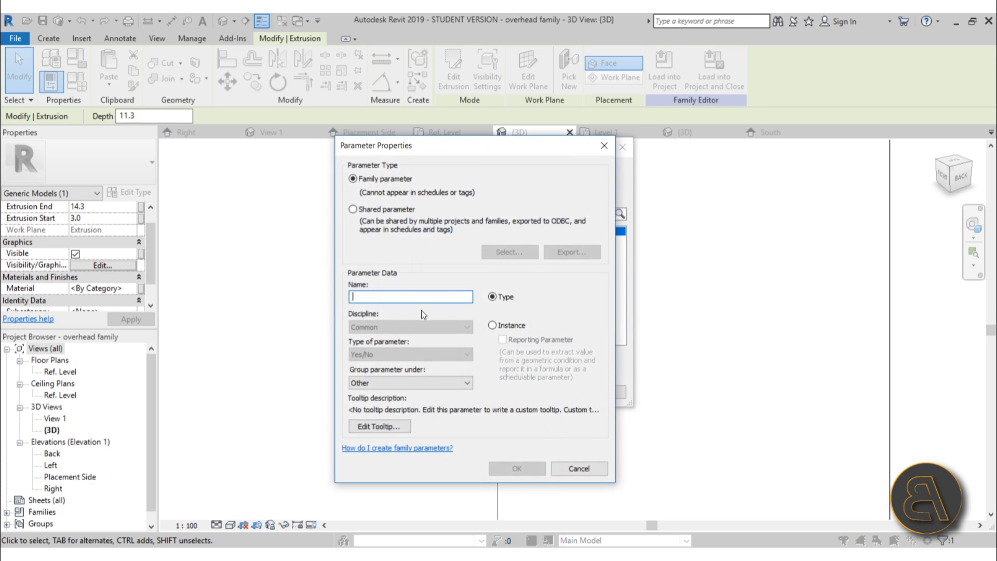
{"action": "type", "text": "door"}
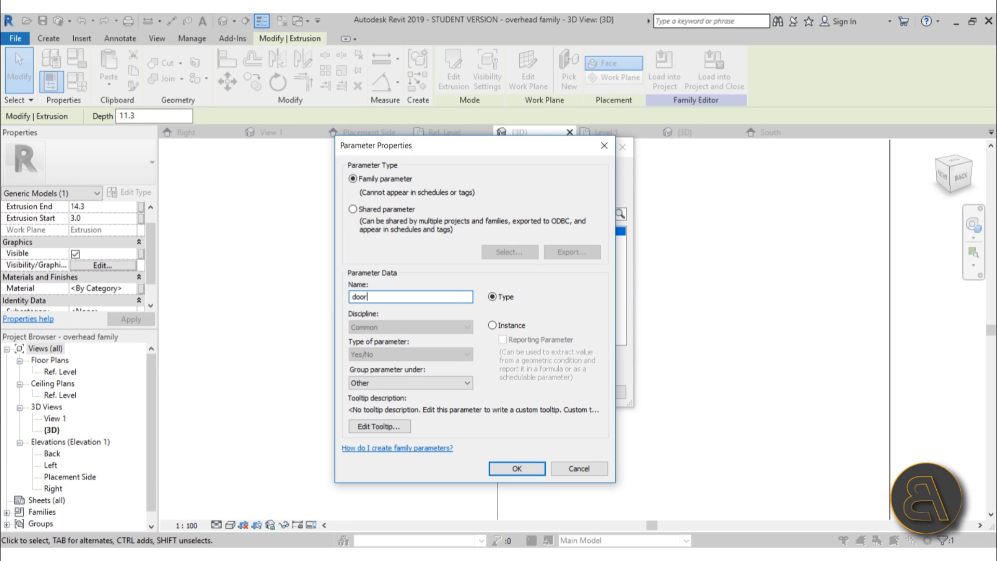
{"action": "key", "text": "Return"}
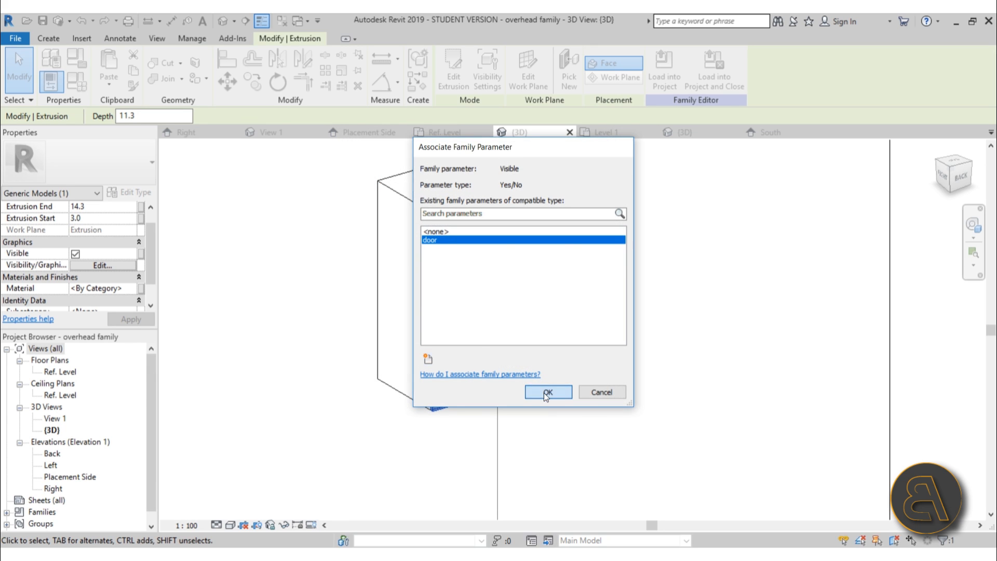
{"action": "left_click", "coordinate": [546, 390]}
- Switch off the "door" parameter in the family types and inspect the door panel in the 3D view
{"action": "left_click", "coordinate": [71, 87]}
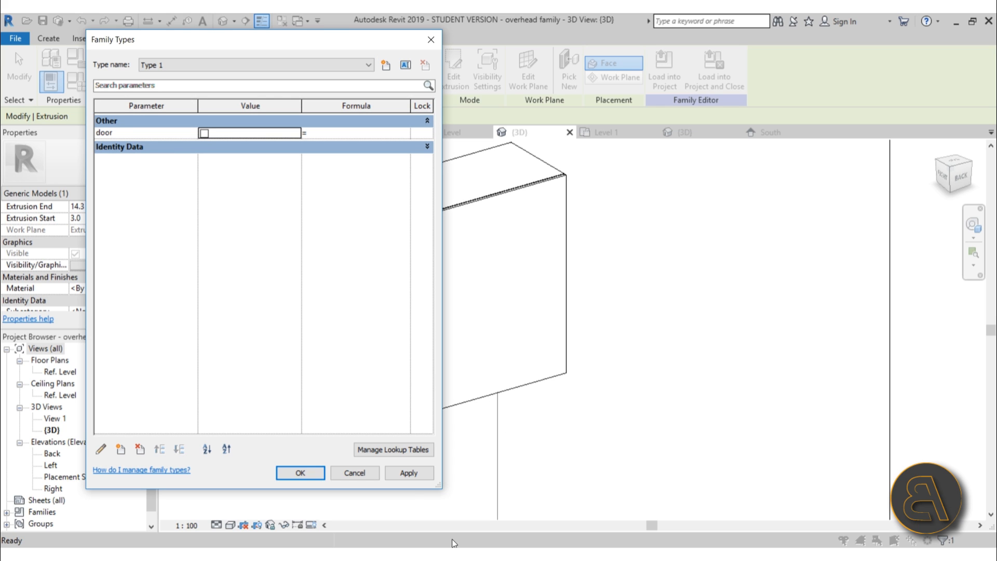
{"action": "left_click", "coordinate": [409, 473]}
{"action": "left_click", "coordinate": [301, 472]}
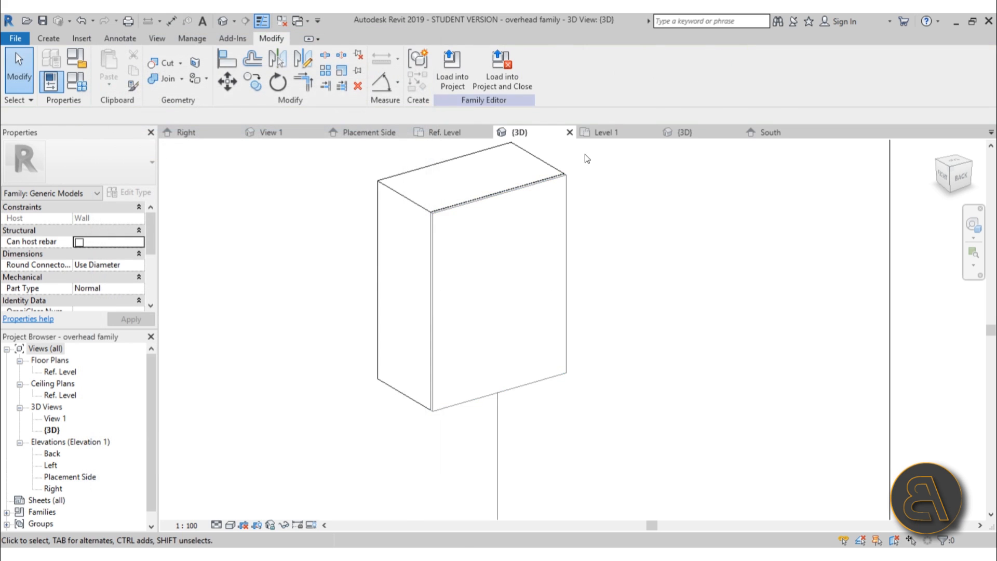
{"action": "scroll", "coordinate": [550, 203], "scroll_direction": "up", "scroll_amount": 5}
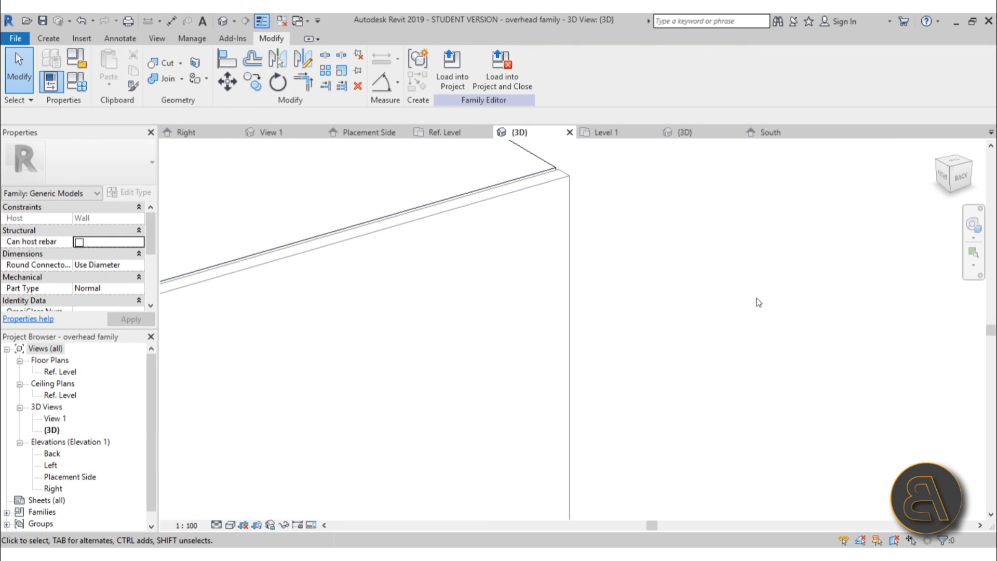
{"action": "scroll", "coordinate": [759, 302], "scroll_direction": "down", "scroll_amount": 4}
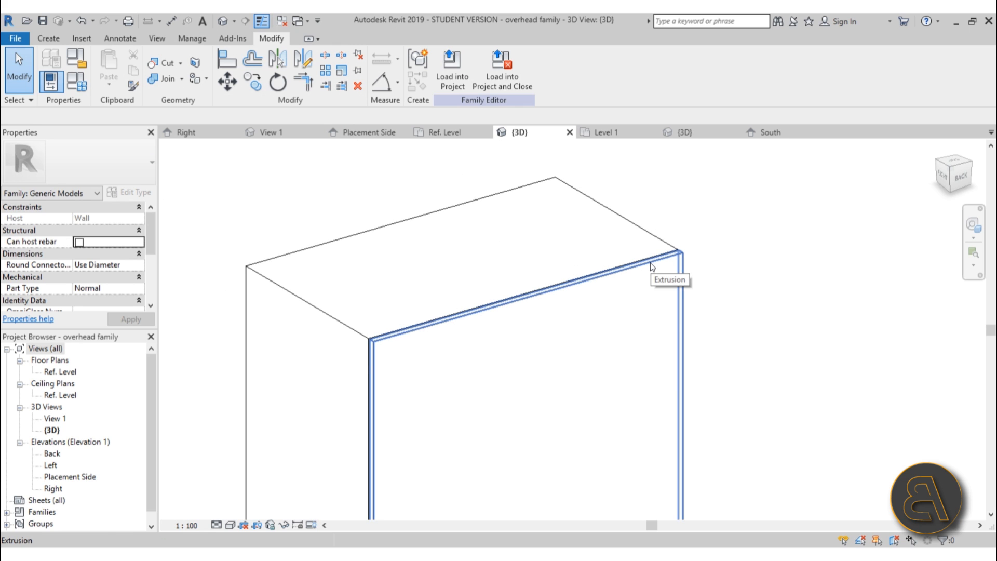
{"action": "scroll", "coordinate": [611, 265], "scroll_direction": "down", "scroll_amount": 3}
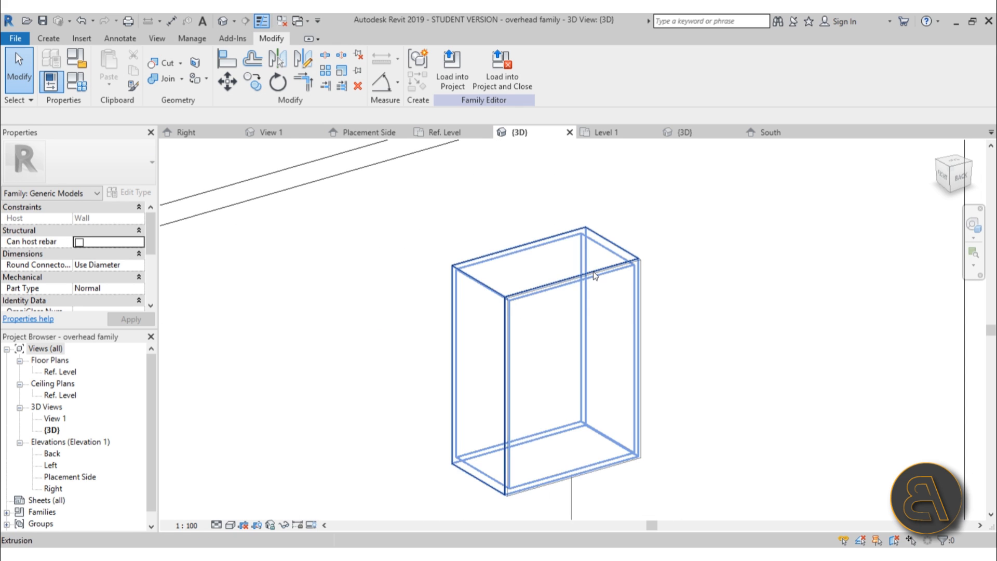
- Turn the "door" parameter back on in the family types
{"action": "left_click", "coordinate": [77, 60]}
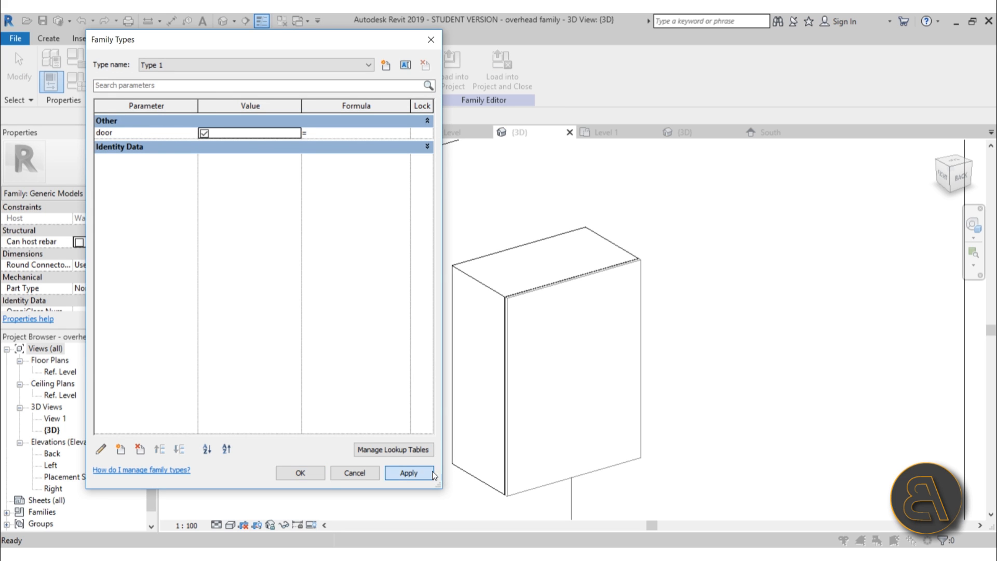
{"action": "left_click", "coordinate": [300, 473]}
- Start a void extrusion and pick the front face of the cabinet door as its work plane
{"action": "middle_click_drag", "start_coordinate": [707, 388], "coordinate": [441, 304]}
{"action": "left_click", "coordinate": [52, 39]}
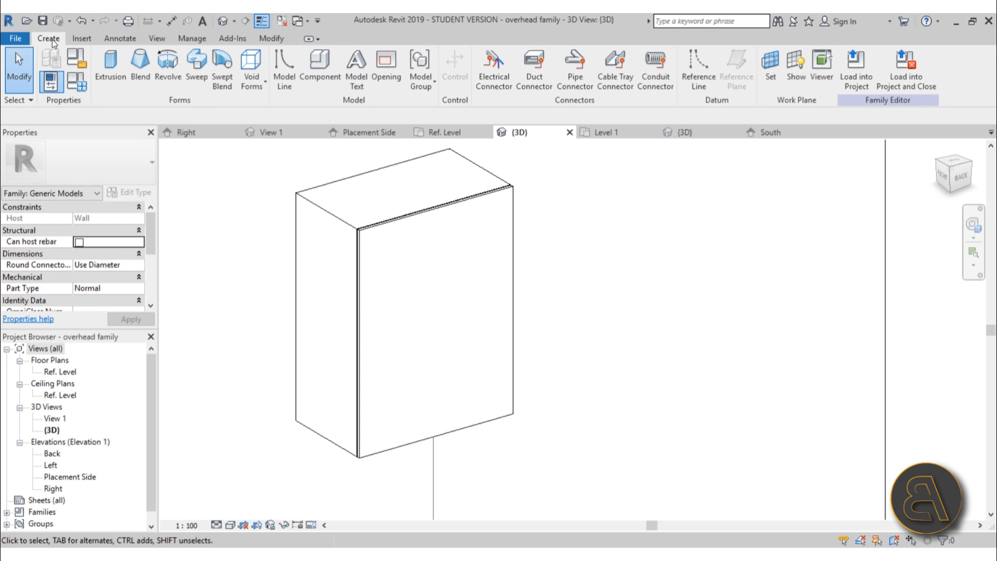
{"action": "left_click", "coordinate": [250, 70]}
{"action": "left_click", "coordinate": [220, 106]}
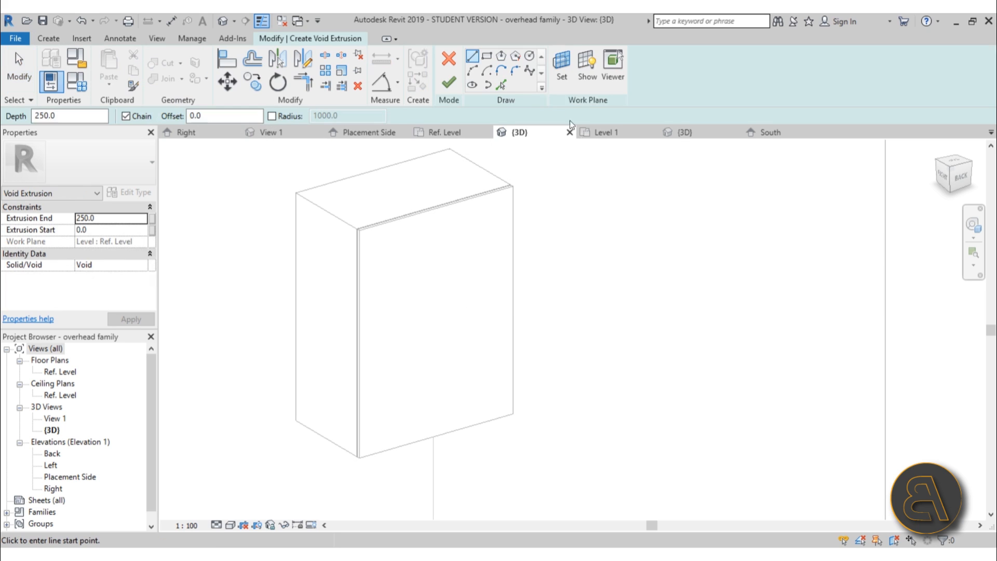
{"action": "left_click", "coordinate": [560, 76]}
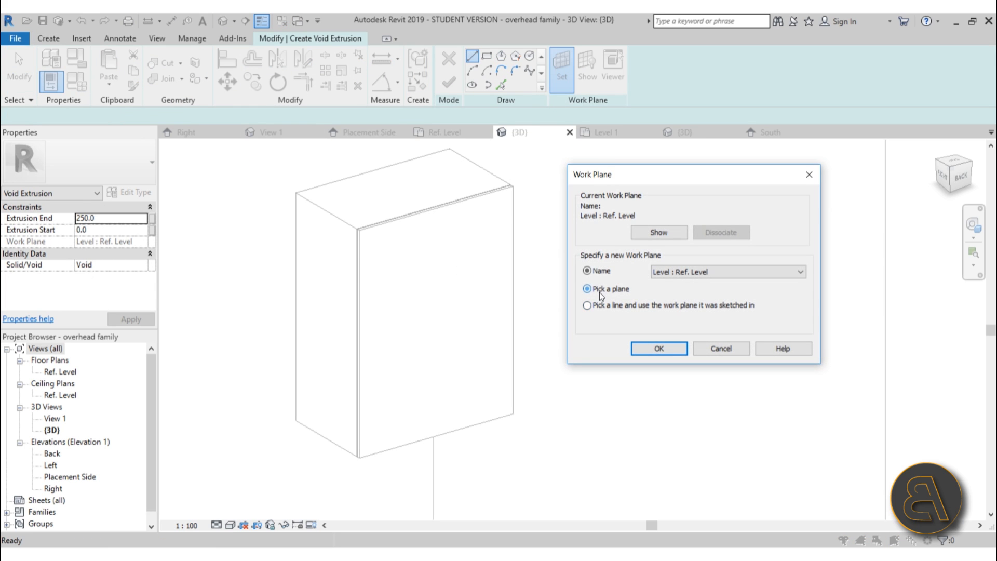
{"action": "left_click", "coordinate": [658, 348]}
{"action": "left_click", "coordinate": [452, 209]}
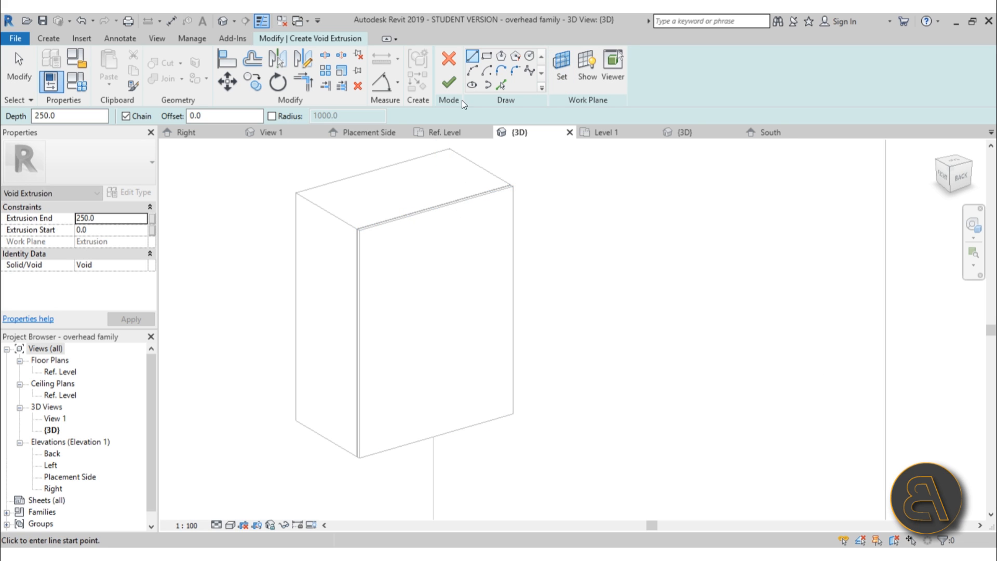
- Sketch a rectangle inset within the door front and finish it as a void extrusion with a depth of 250
{"action": "left_click", "coordinate": [487, 56]}
{"action": "left_click", "coordinate": [392, 258]}
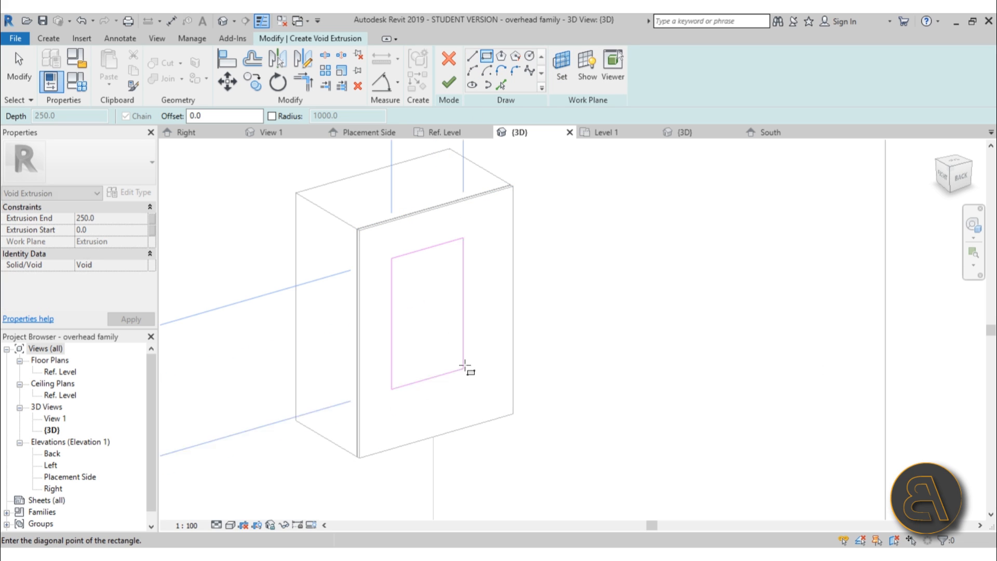
{"action": "left_click", "coordinate": [500, 395]}
{"action": "left_click", "coordinate": [450, 83]}
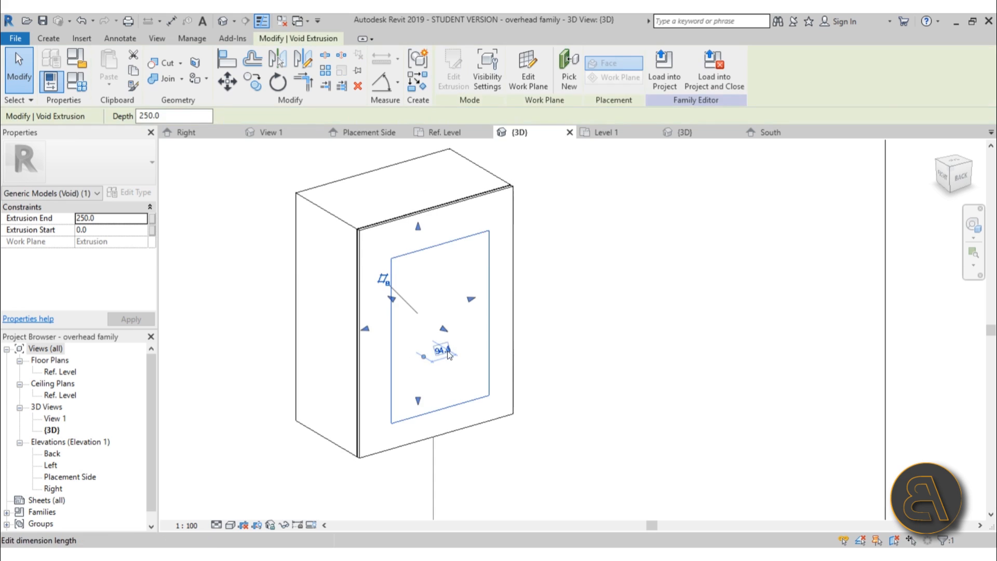
{"action": "scroll", "coordinate": [449, 351], "scroll_direction": "up", "scroll_amount": 3}
{"action": "left_click", "coordinate": [535, 363]}
{"action": "scroll", "coordinate": [472, 365], "scroll_direction": "down", "scroll_amount": 3}
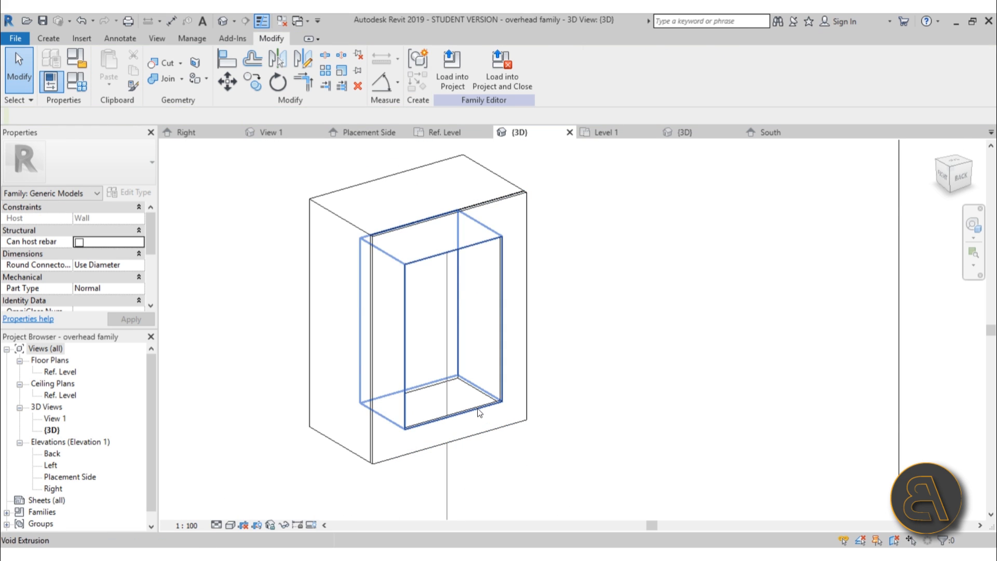
- Check the door's void extrusion for a visibility property
{"action": "left_click", "coordinate": [514, 335]}
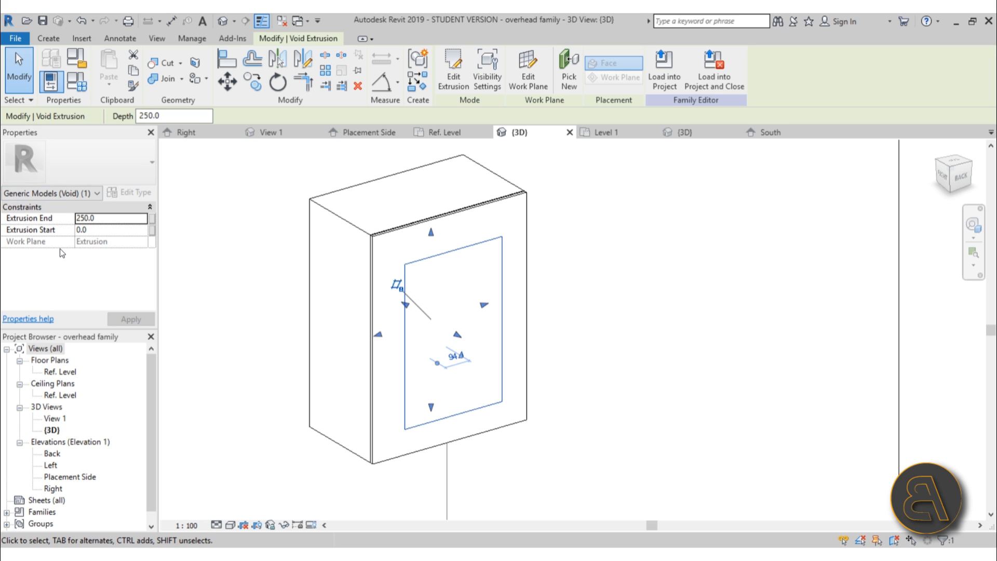
{"action": "left_click", "coordinate": [531, 276]}
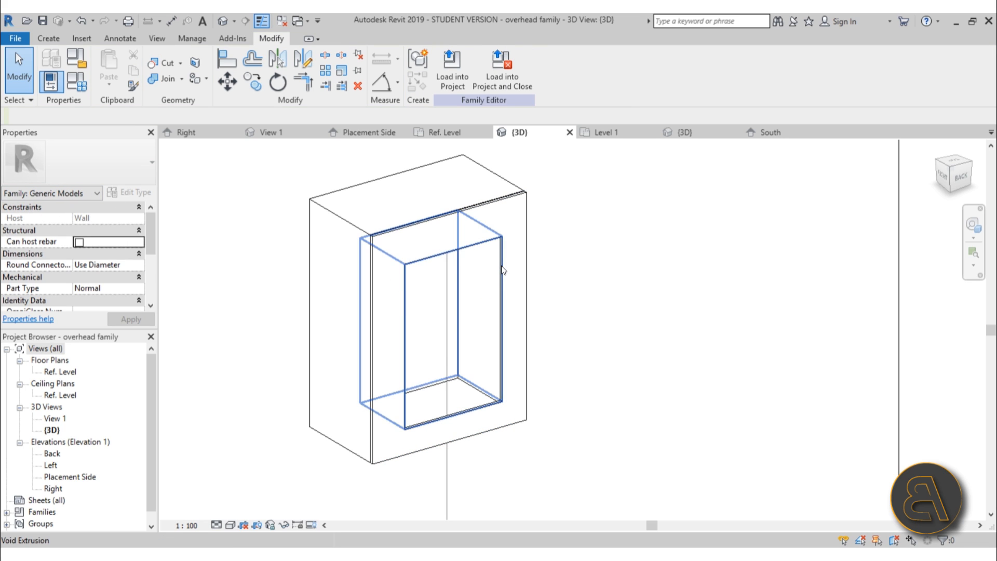
{"action": "left_click", "coordinate": [492, 284]}
{"action": "left_click", "coordinate": [627, 292]}
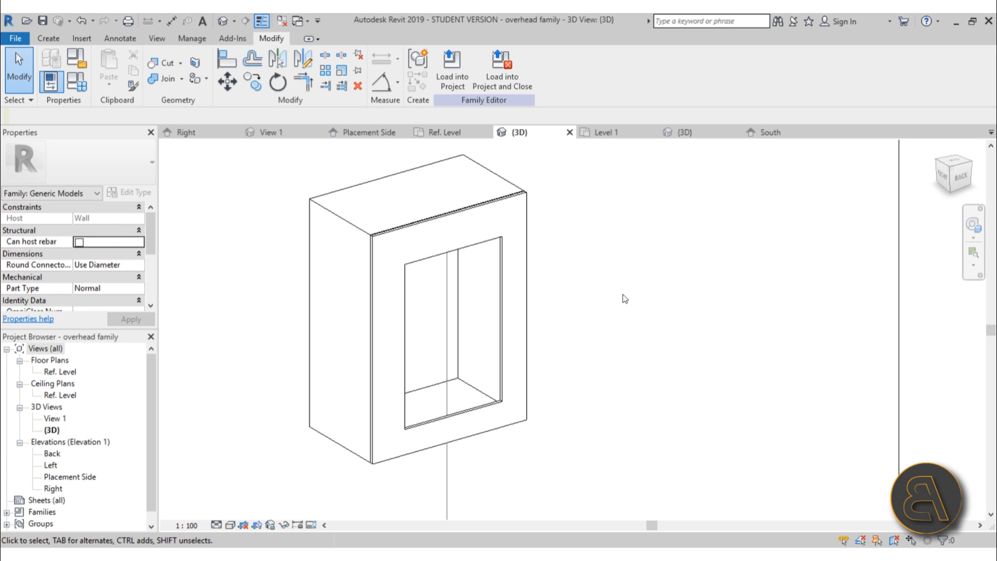
- Link the void's Extrusion End to a new type parameter named "void on/of", grouped under Dimensions
{"action": "left_click", "coordinate": [502, 364]}
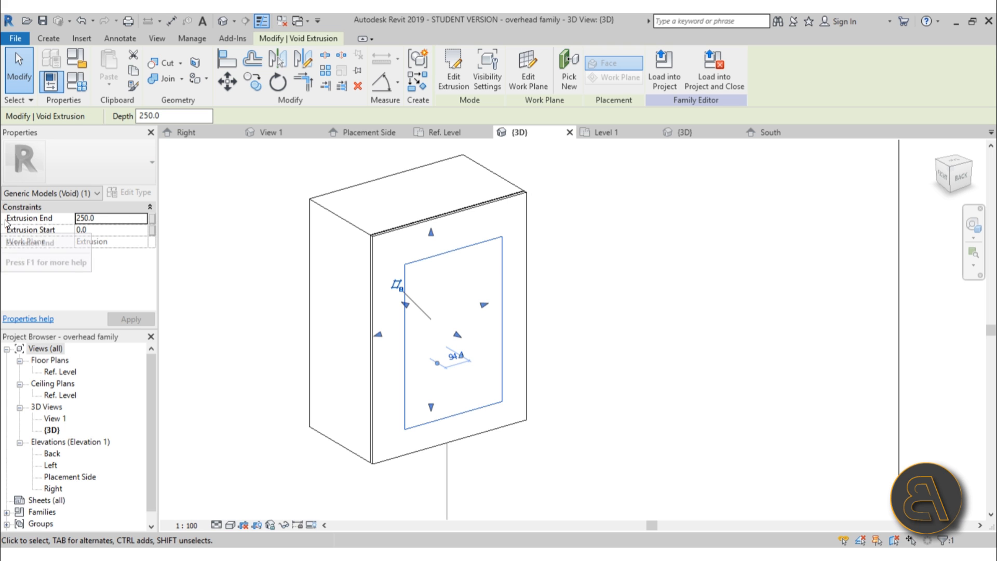
{"action": "left_click", "coordinate": [152, 219]}
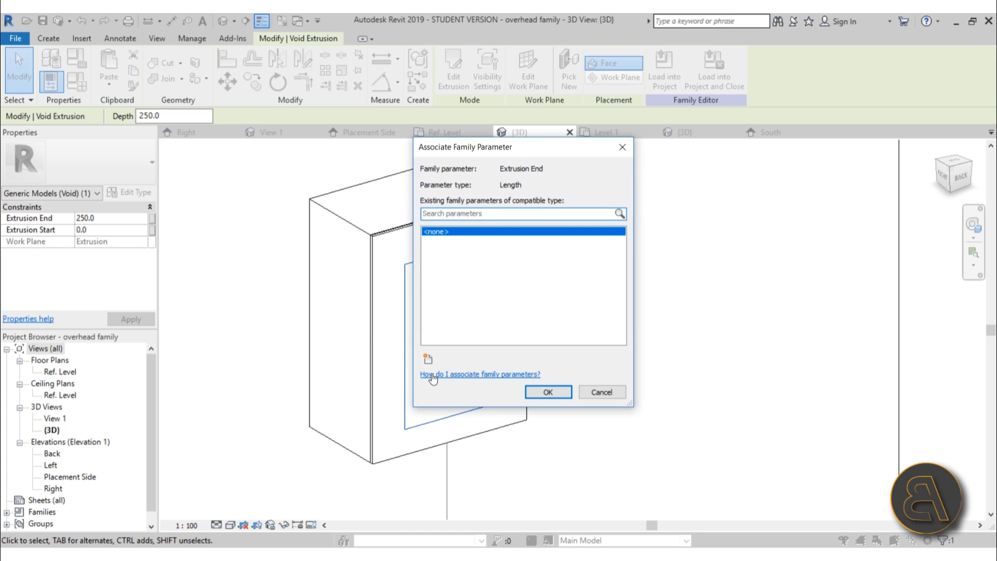
{"action": "left_click", "coordinate": [428, 359]}
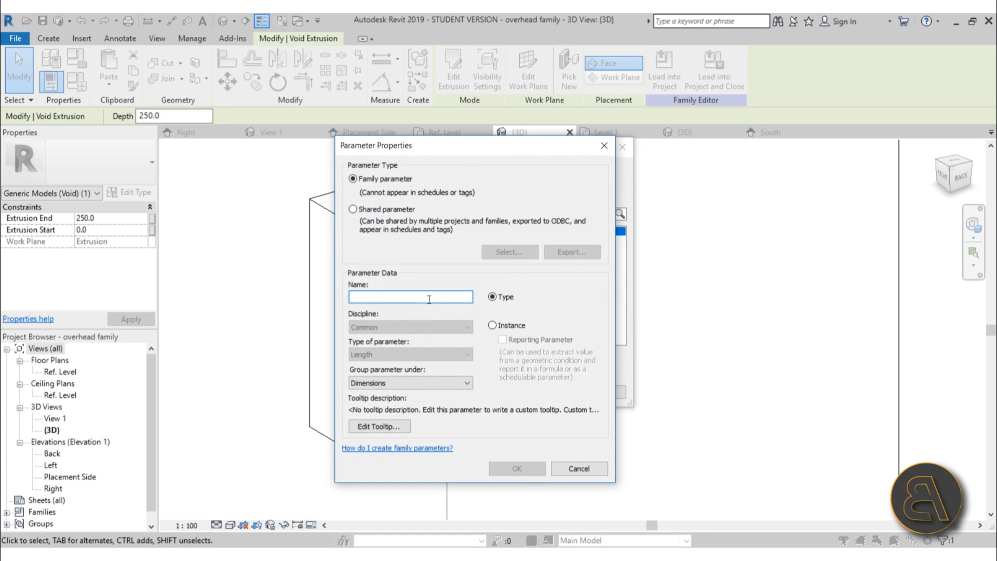
{"action": "type", "text": "void on/of"}
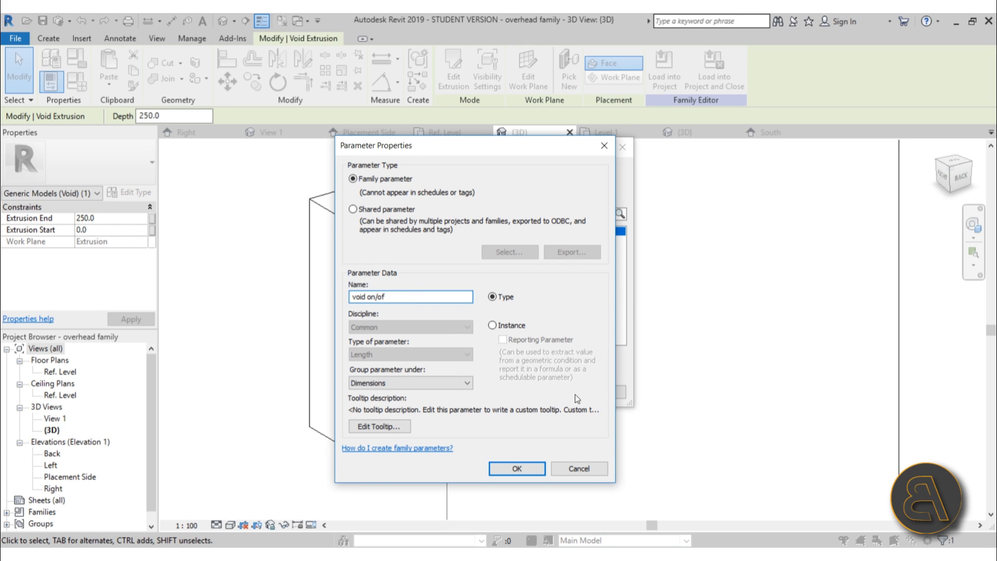
{"action": "left_click", "coordinate": [518, 468]}
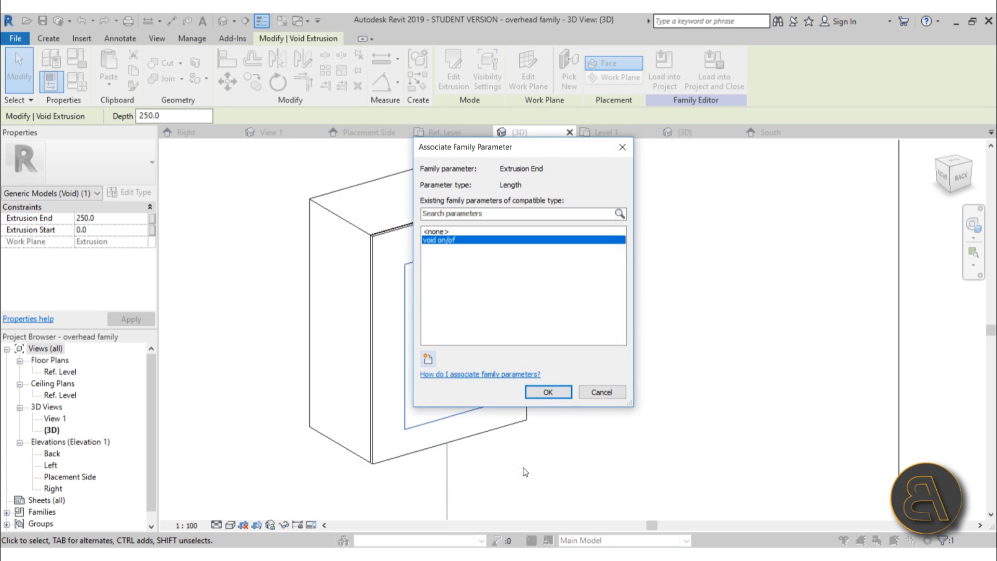
{"action": "left_click", "coordinate": [551, 389]}
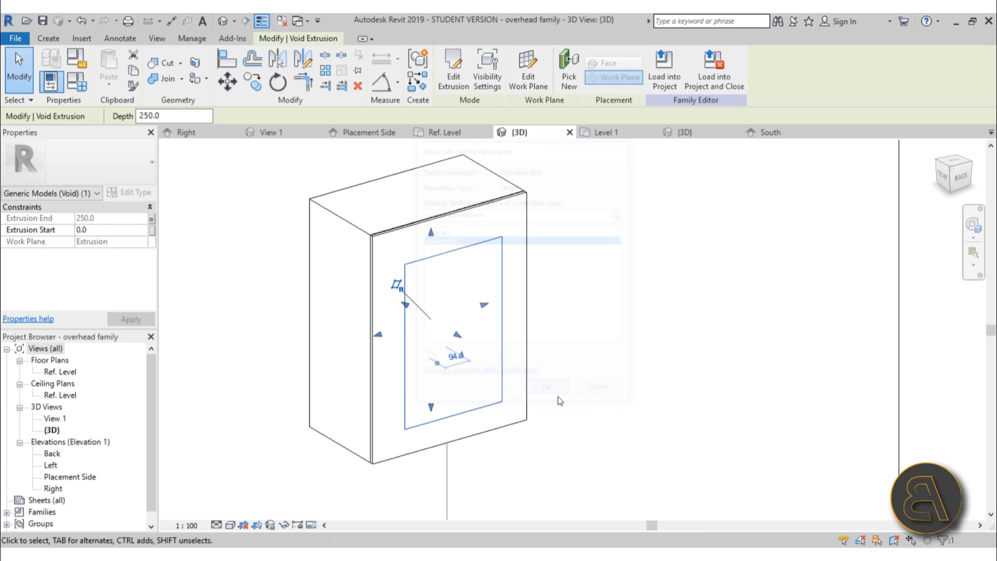
{"action": "left_click", "coordinate": [290, 329]}
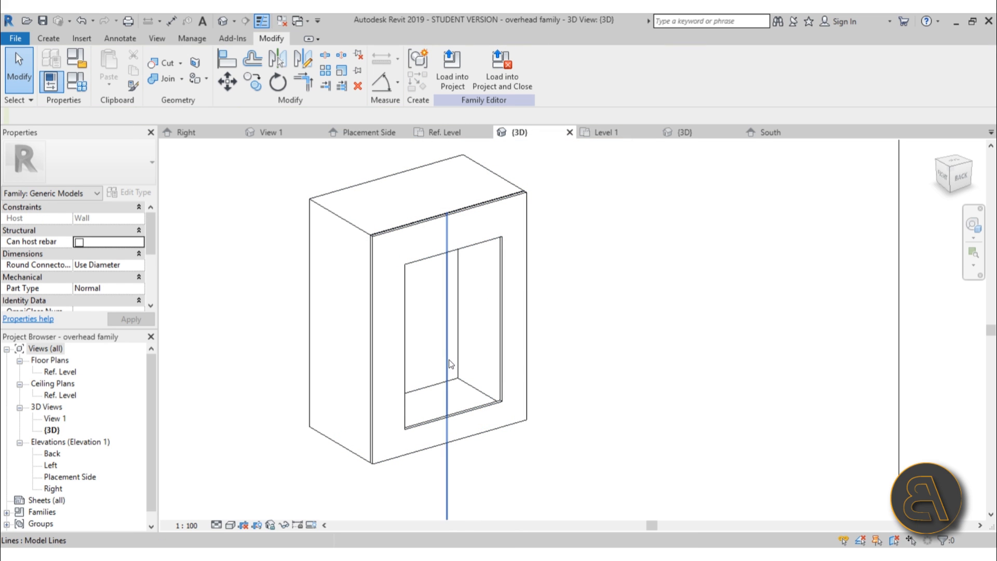
- Set the "void on/of" parameter to -1 in the family types
{"action": "left_click", "coordinate": [78, 86]}
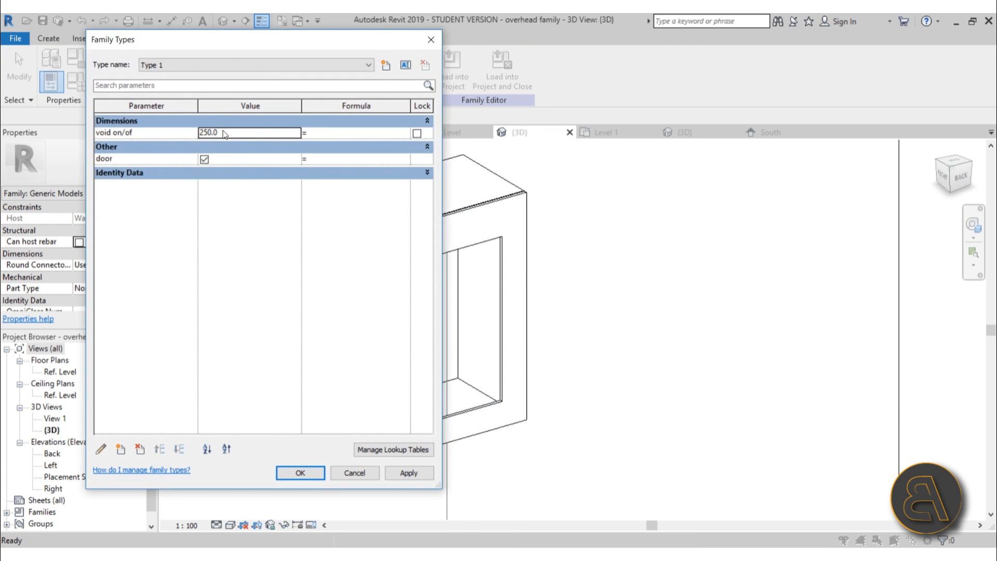
{"action": "double_click", "coordinate": [224, 134]}
{"action": "type", "text": "-1"}
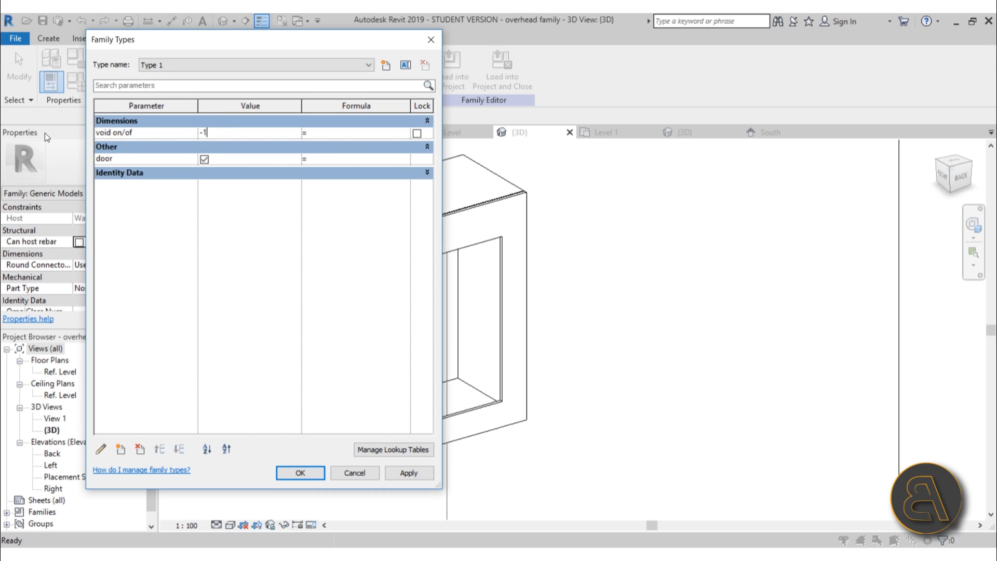
{"action": "left_click", "coordinate": [402, 474]}
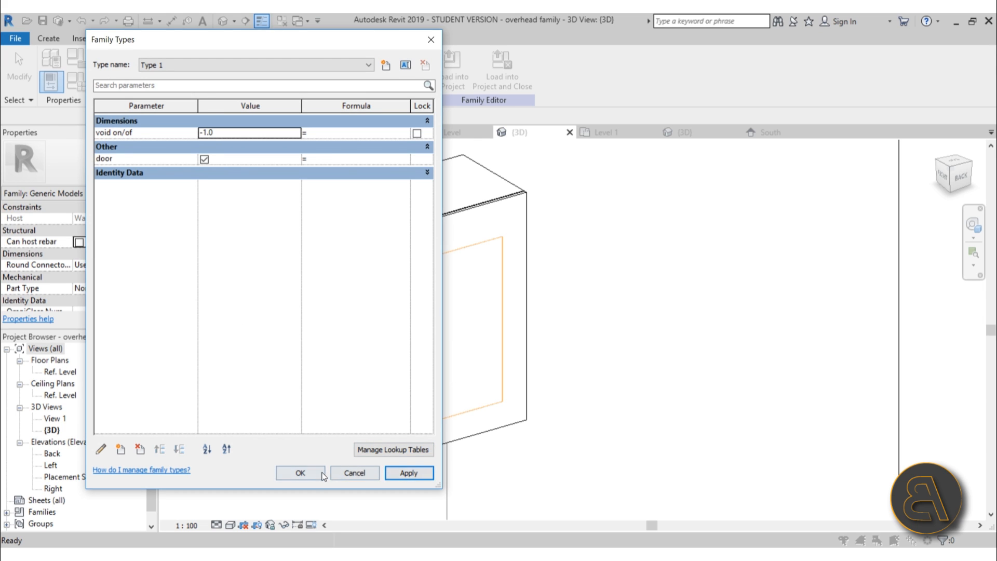
{"action": "left_click", "coordinate": [300, 473]}
{"action": "scroll", "coordinate": [416, 224], "scroll_direction": "down", "scroll_amount": 2}
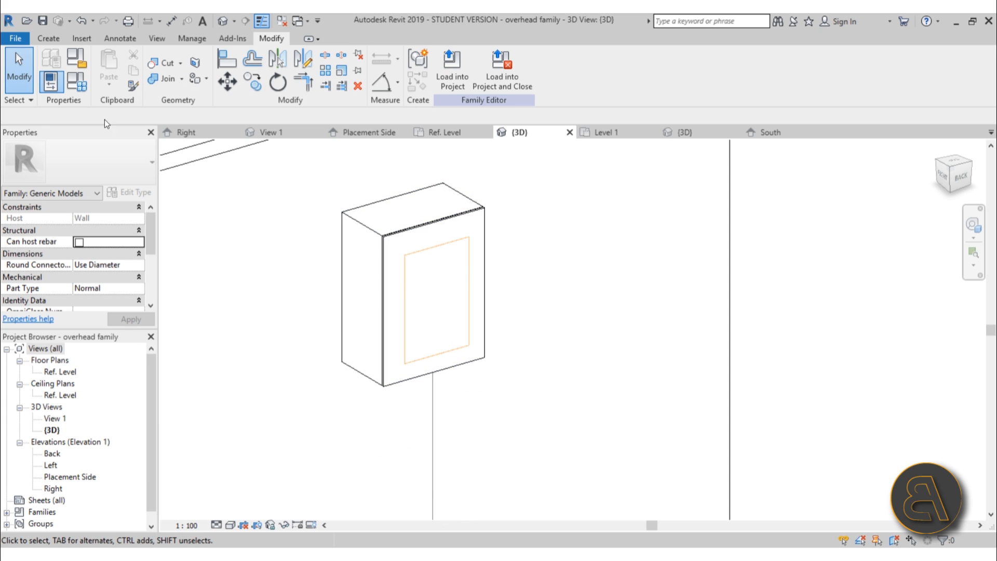
- Set the "void on/of" parameter to 30 in the family types
{"action": "left_click", "coordinate": [84, 89]}
{"action": "double_click", "coordinate": [226, 134]}
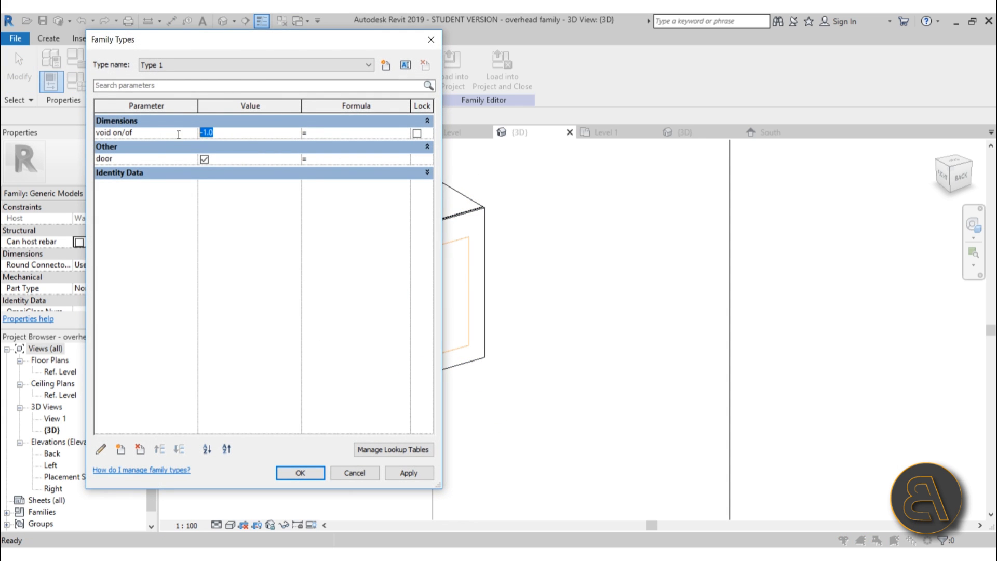
{"action": "key", "text": "BackSpace"}
{"action": "type", "text": "30"}
{"action": "left_click", "coordinate": [408, 475]}
{"action": "left_click", "coordinate": [294, 474]}
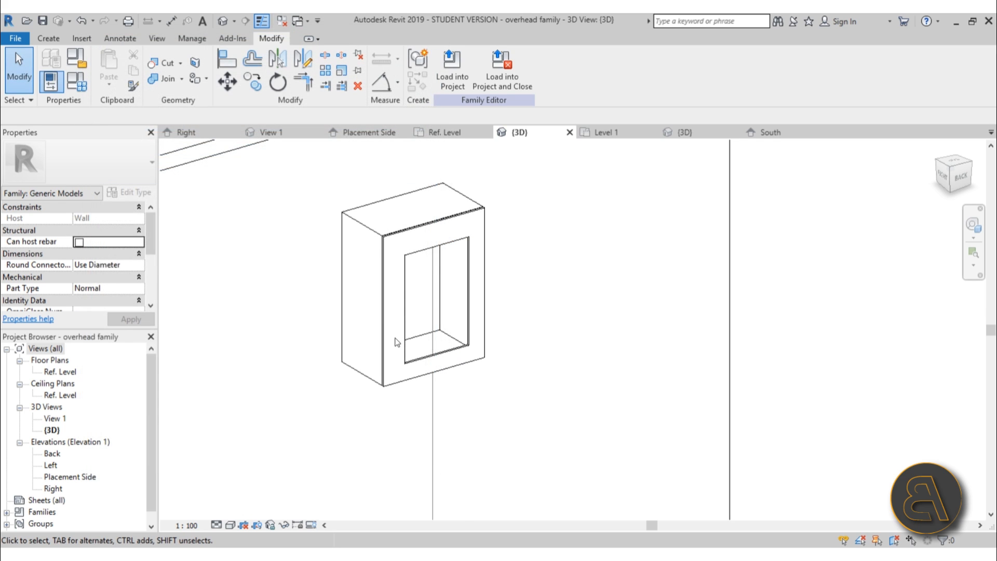
{"action": "scroll", "coordinate": [401, 364], "scroll_direction": "up", "scroll_amount": 5}
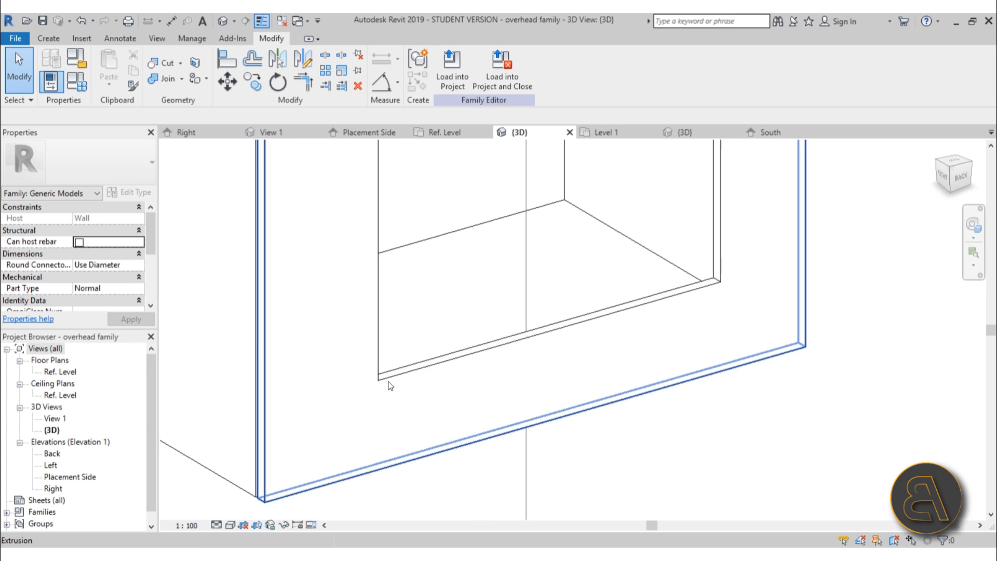
{"action": "scroll", "coordinate": [389, 383], "scroll_direction": "down", "scroll_amount": 4}
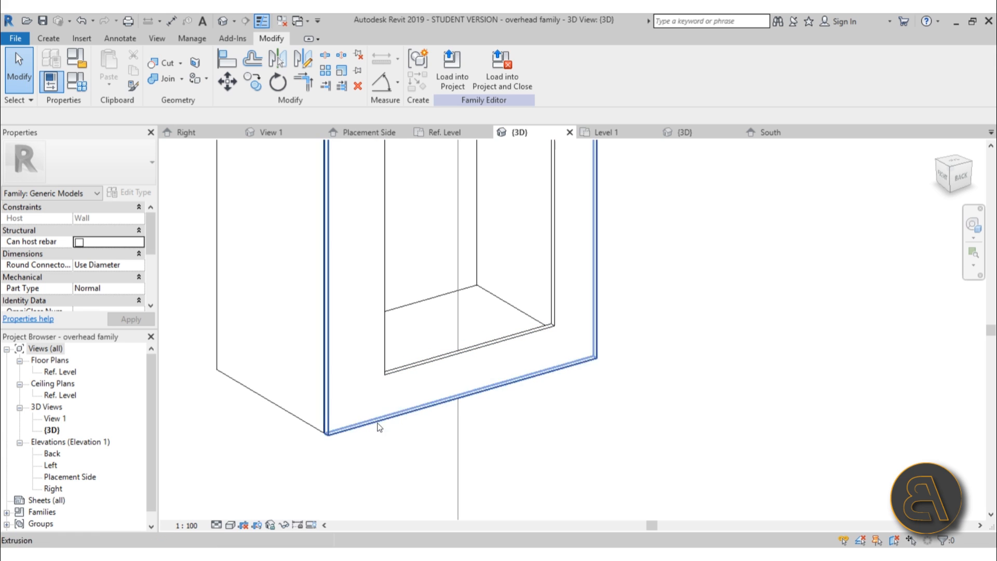
{"action": "scroll", "coordinate": [379, 427], "scroll_direction": "down", "scroll_amount": 4}
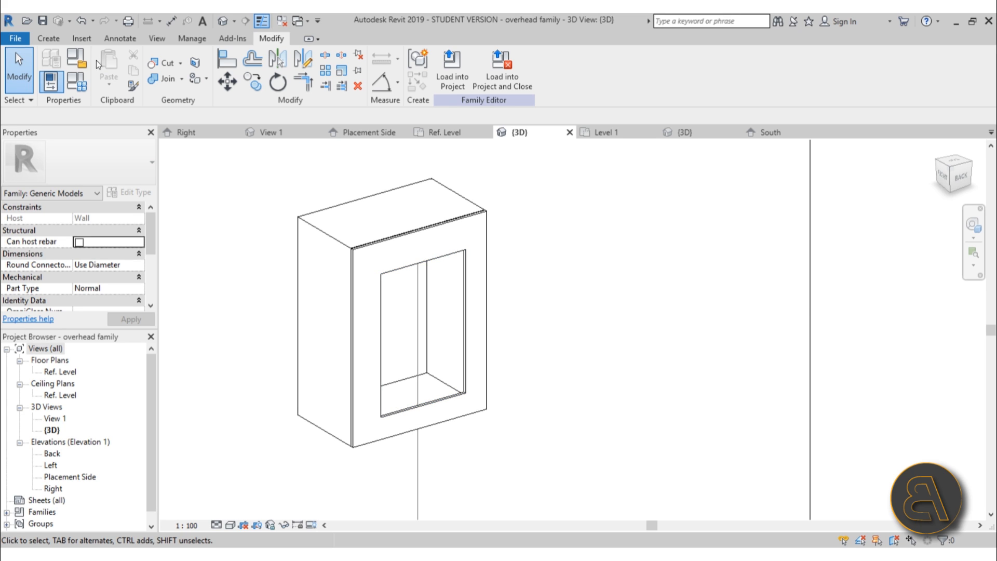
- Start a solid Sweep and sketch a rough open chain of connected path lines around the cabinet's front
{"action": "left_click", "coordinate": [52, 41]}
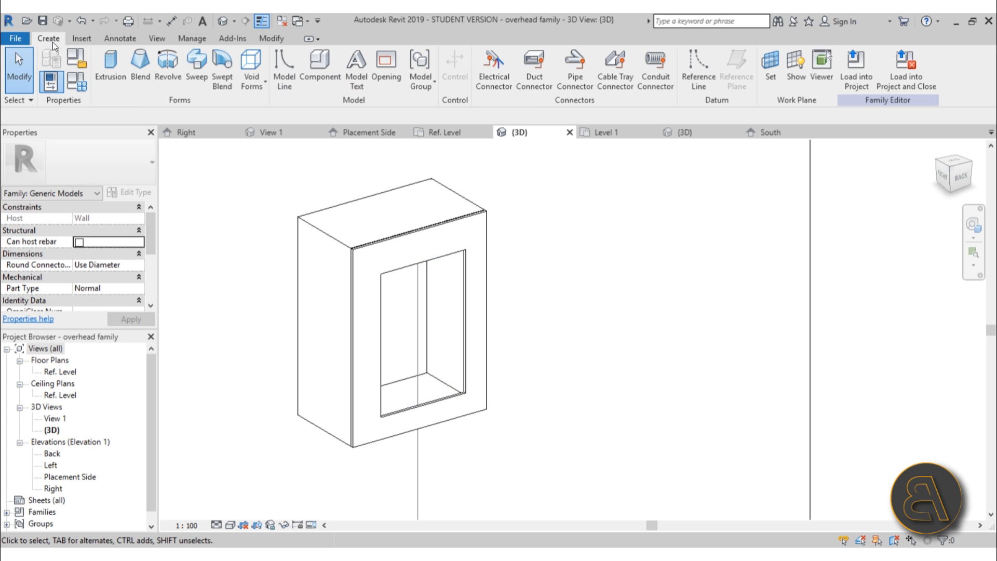
{"action": "left_click", "coordinate": [203, 84]}
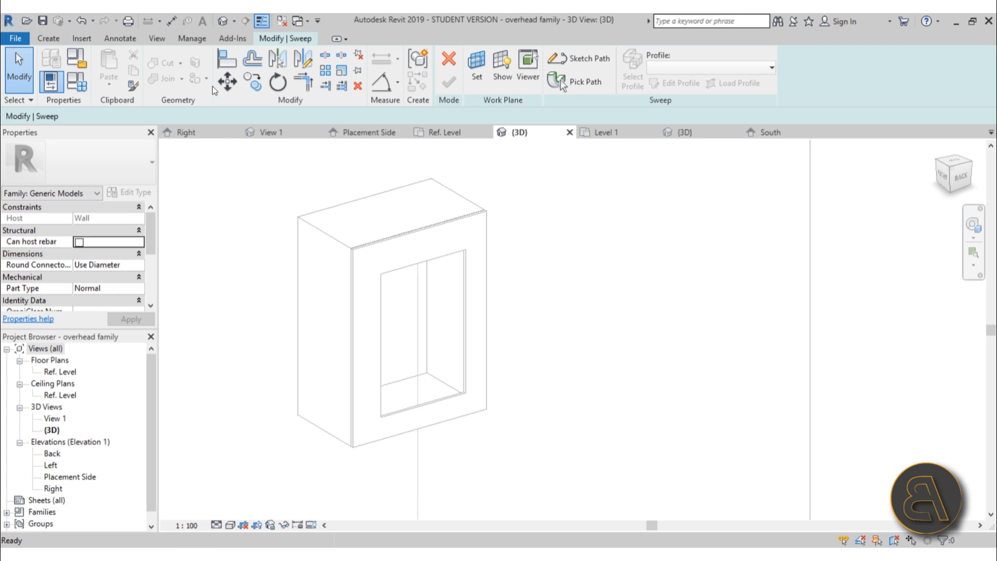
{"action": "left_click", "coordinate": [584, 59]}
{"action": "scroll", "coordinate": [342, 297], "scroll_direction": "down", "scroll_amount": 2}
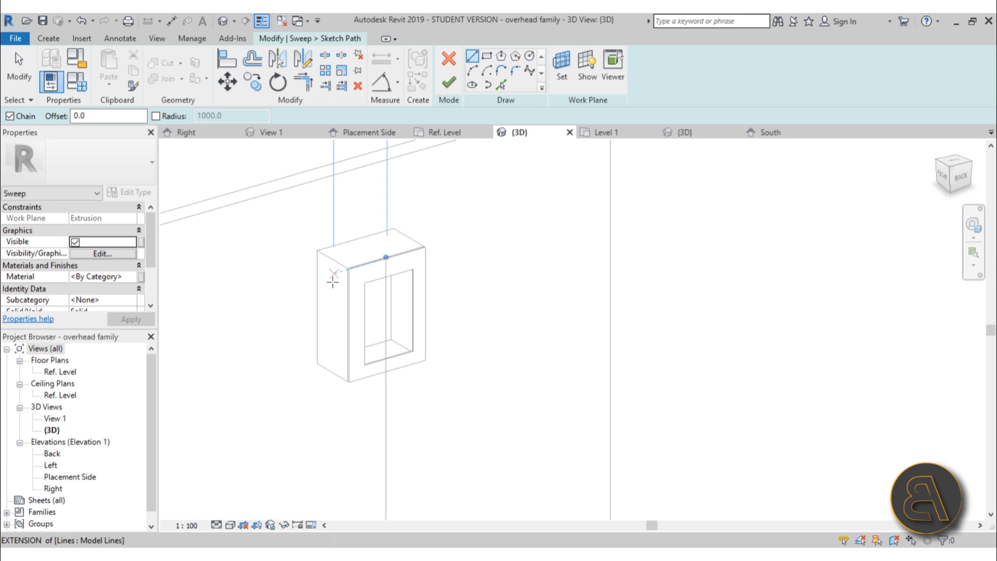
{"action": "left_click", "coordinate": [383, 368]}
{"action": "left_click", "coordinate": [298, 227]}
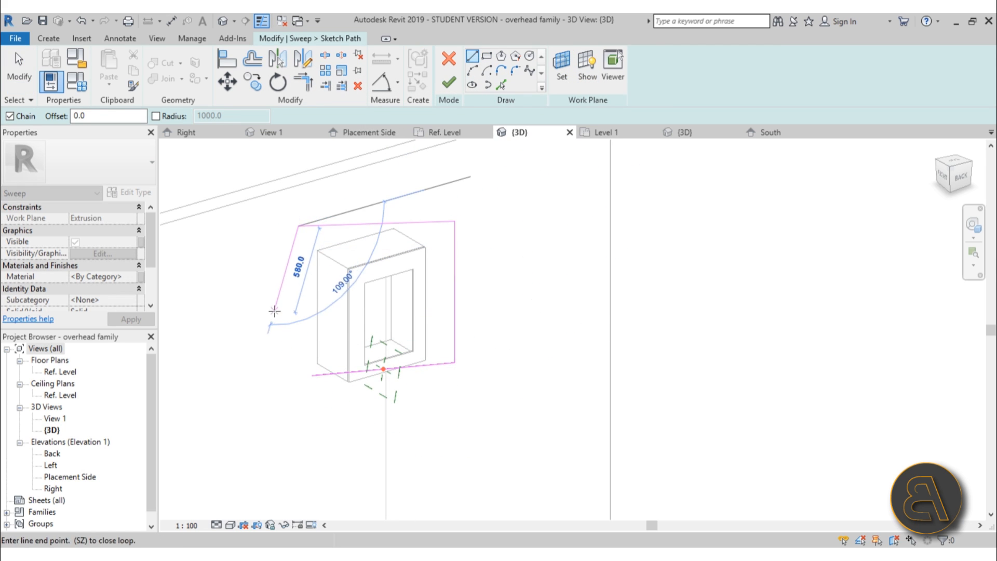
{"action": "left_click", "coordinate": [274, 311]}
{"action": "left_click", "coordinate": [234, 419]}
{"action": "key", "text": "Escape"}
- Delete all the rough path lines sketched around the cabinet
{"action": "middle_click_drag", "start_coordinate": [437, 364], "coordinate": [379, 392], "text": "shift"}
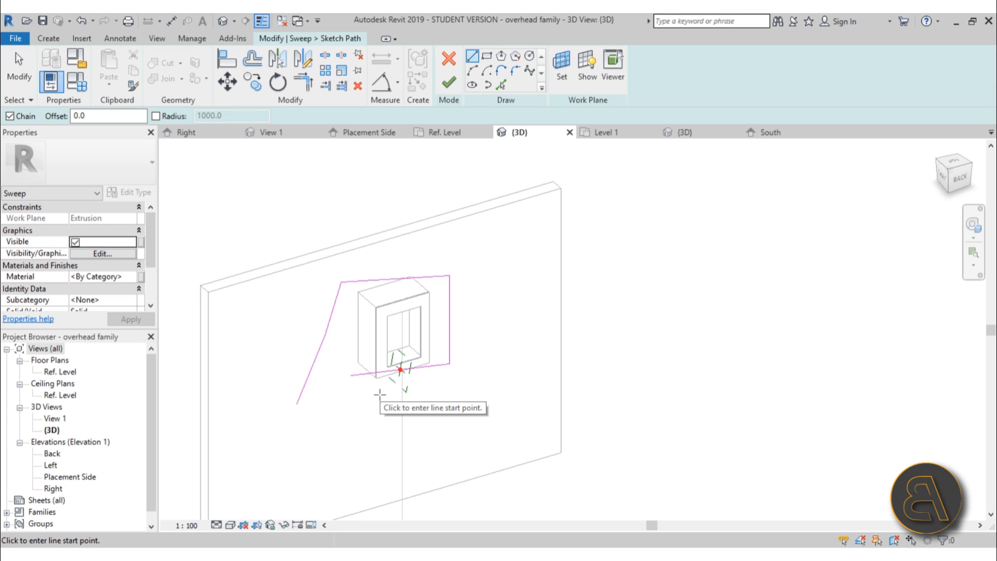
{"action": "key", "text": "Escape"}
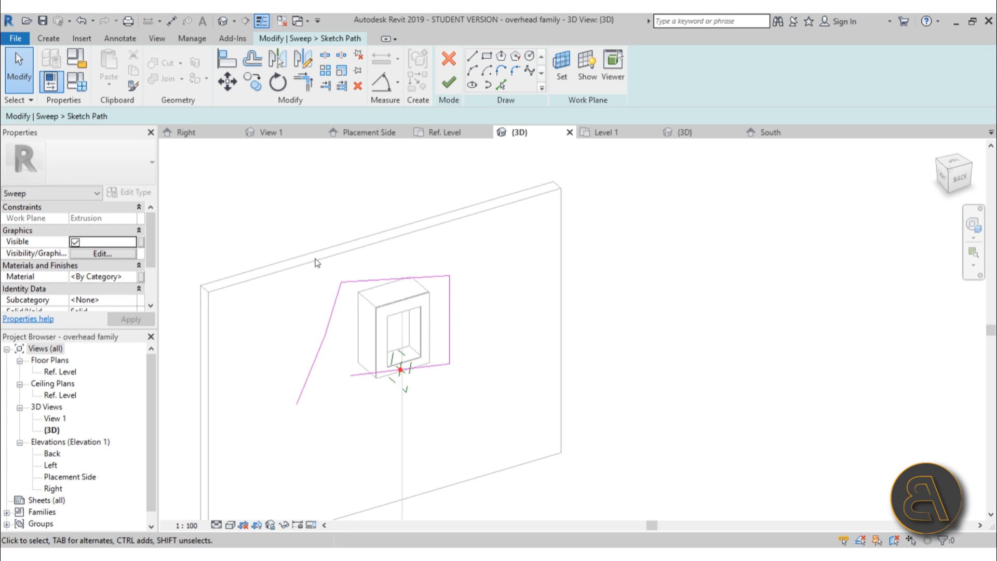
{"action": "left_click_drag", "start_coordinate": [237, 206], "coordinate": [513, 475]}
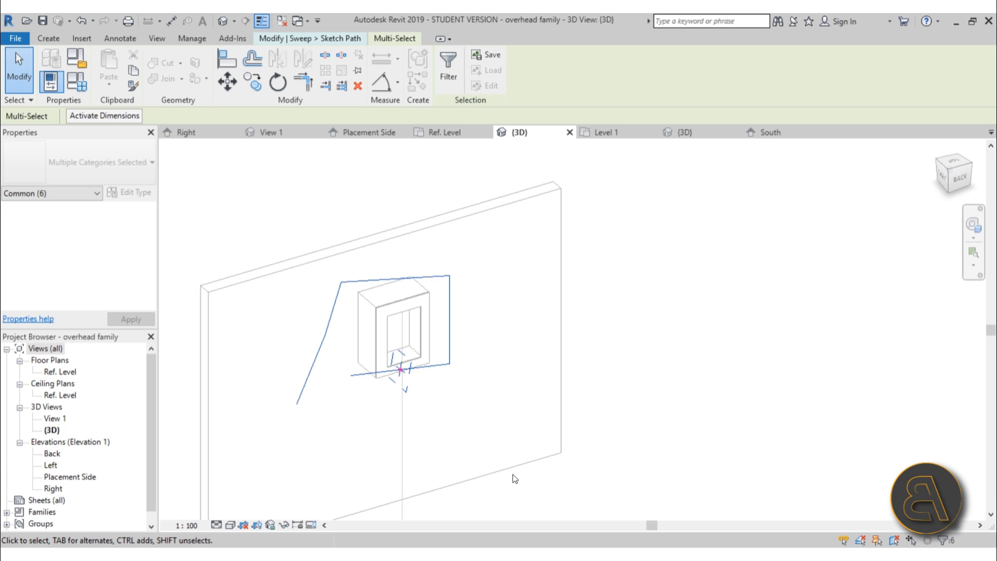
{"action": "key", "text": "Delete"}
- Set the cabinet's top face as the work plane and pick its top side edge and the door's top front edge as path lines
{"action": "scroll", "coordinate": [391, 339], "scroll_direction": "up", "scroll_amount": 4}
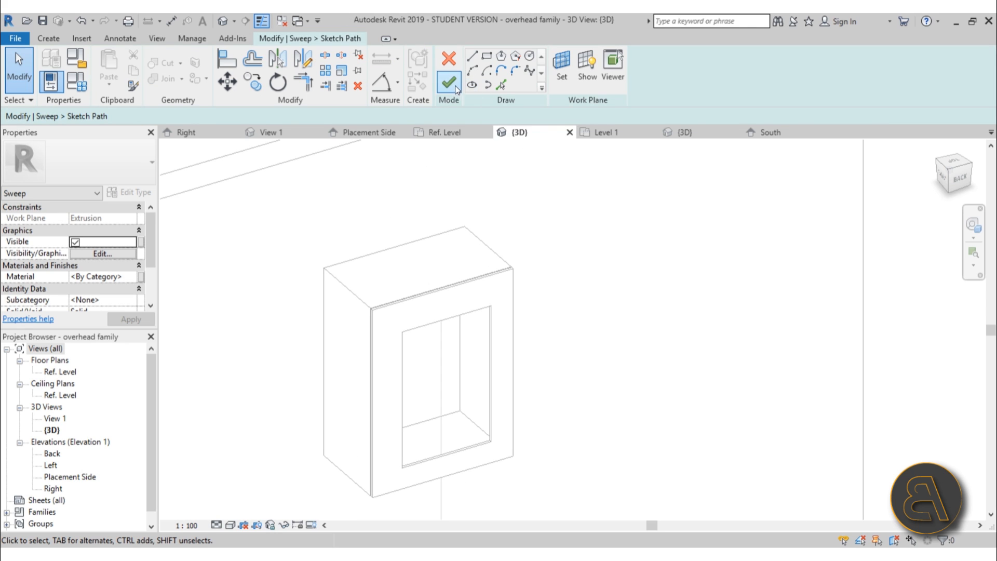
{"action": "left_click", "coordinate": [502, 84]}
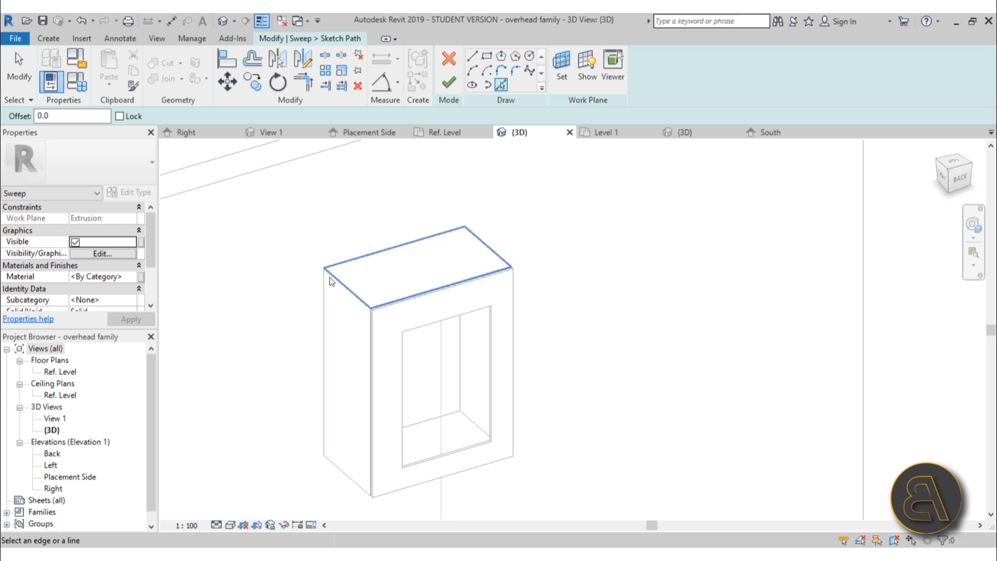
{"action": "left_click", "coordinate": [563, 84]}
{"action": "left_click", "coordinate": [620, 290]}
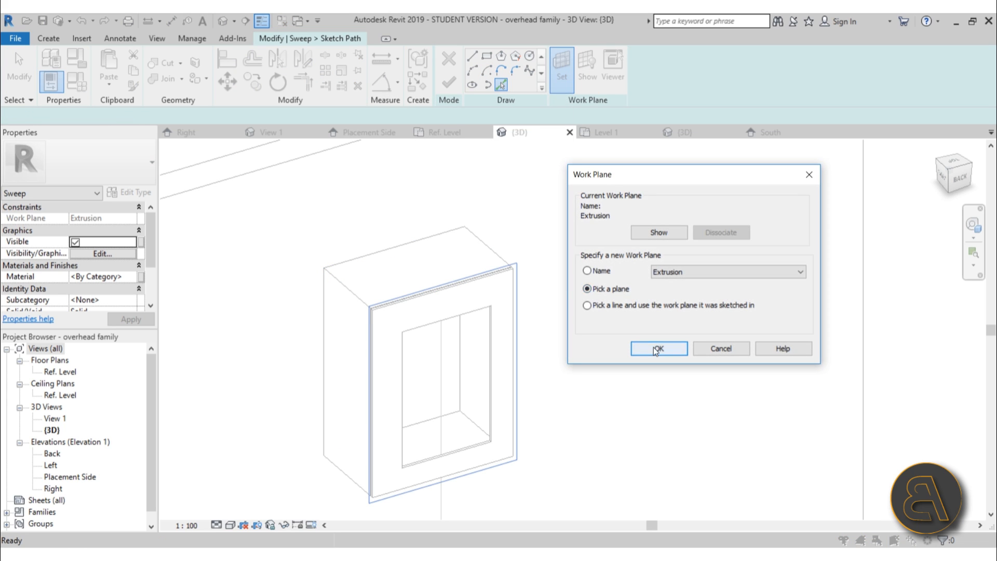
{"action": "left_click", "coordinate": [659, 348]}
{"action": "left_click", "coordinate": [352, 291]}
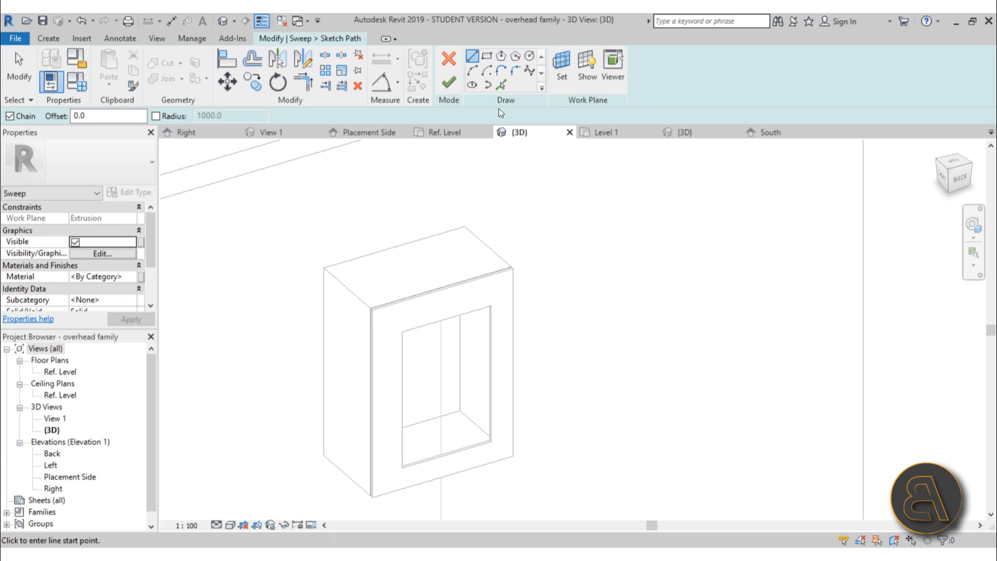
{"action": "left_click", "coordinate": [502, 85]}
{"action": "left_click", "coordinate": [351, 292]}
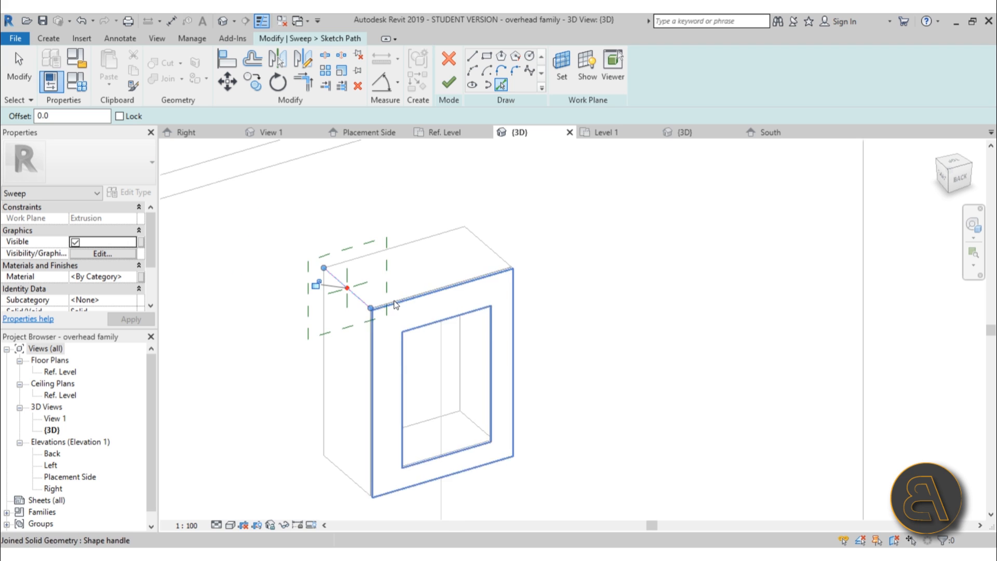
{"action": "scroll", "coordinate": [413, 304], "scroll_direction": "up", "scroll_amount": 5}
{"action": "left_click", "coordinate": [415, 305]}
{"action": "scroll", "coordinate": [513, 297], "scroll_direction": "down", "scroll_amount": 6}
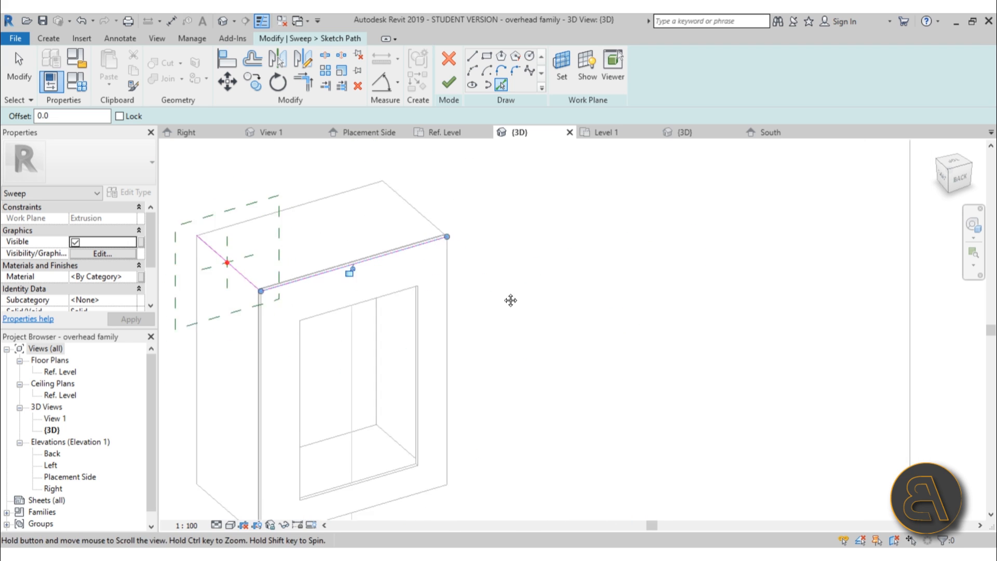
- Try to continue the path down the door's vertical corner on another work plane, and discard the sketched path
{"action": "left_click", "coordinate": [563, 75]}
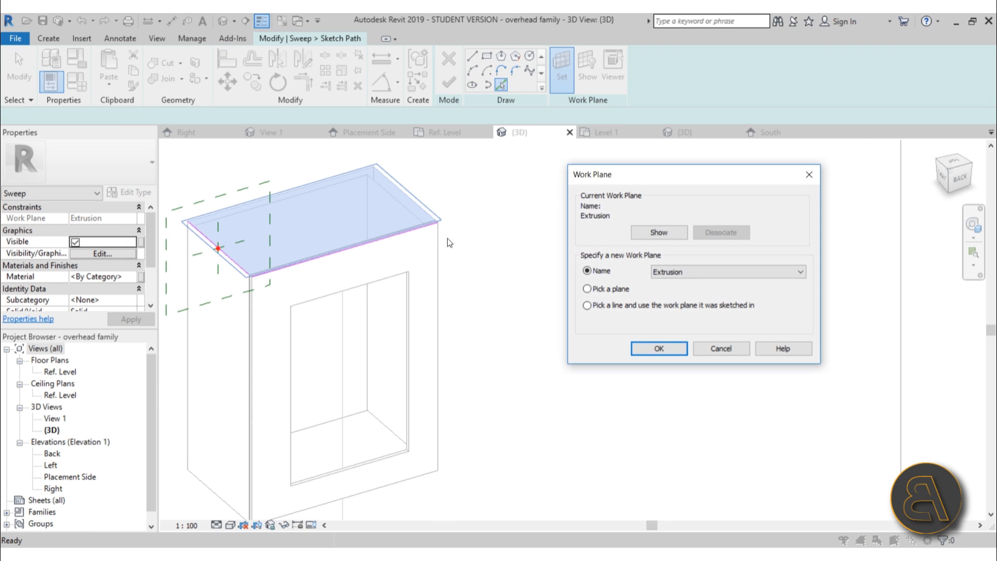
{"action": "left_click", "coordinate": [606, 290]}
{"action": "left_click", "coordinate": [660, 348]}
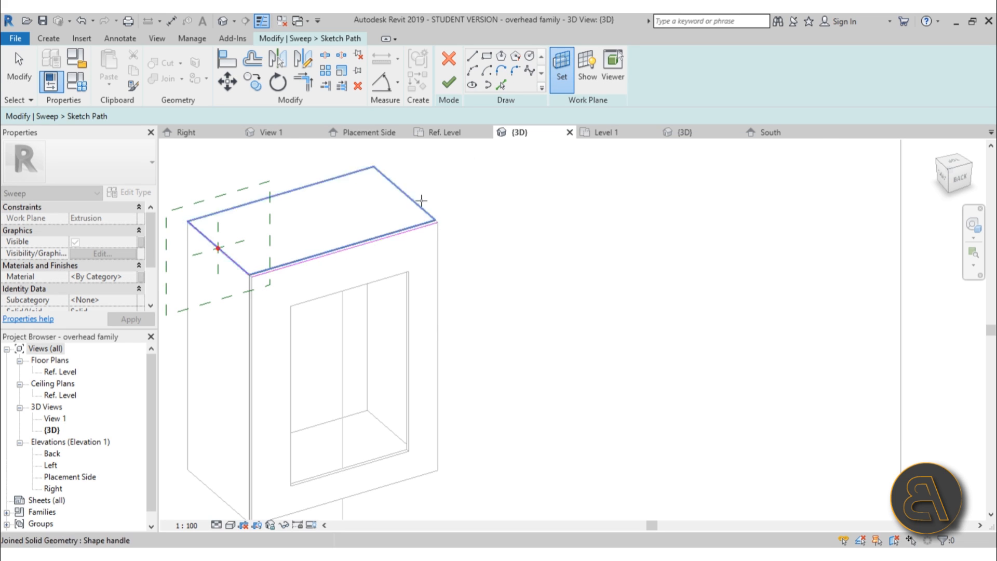
{"action": "left_click", "coordinate": [473, 56]}
{"action": "left_click", "coordinate": [438, 222]}
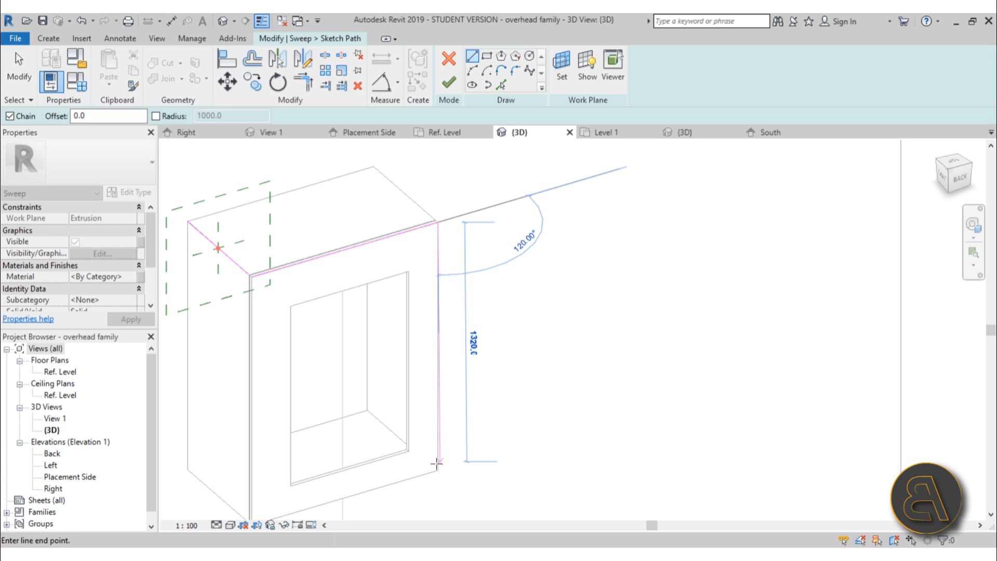
{"action": "scroll", "coordinate": [470, 431], "scroll_direction": "down", "scroll_amount": 3}
{"action": "middle_click_drag", "start_coordinate": [473, 432], "coordinate": [476, 346], "text": "shift"}
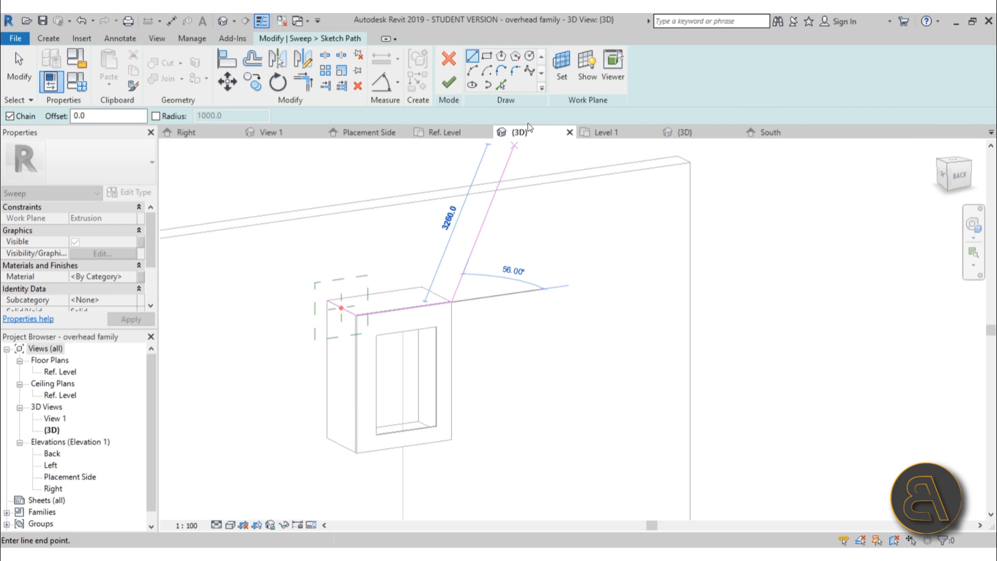
{"action": "left_click", "coordinate": [562, 78]}
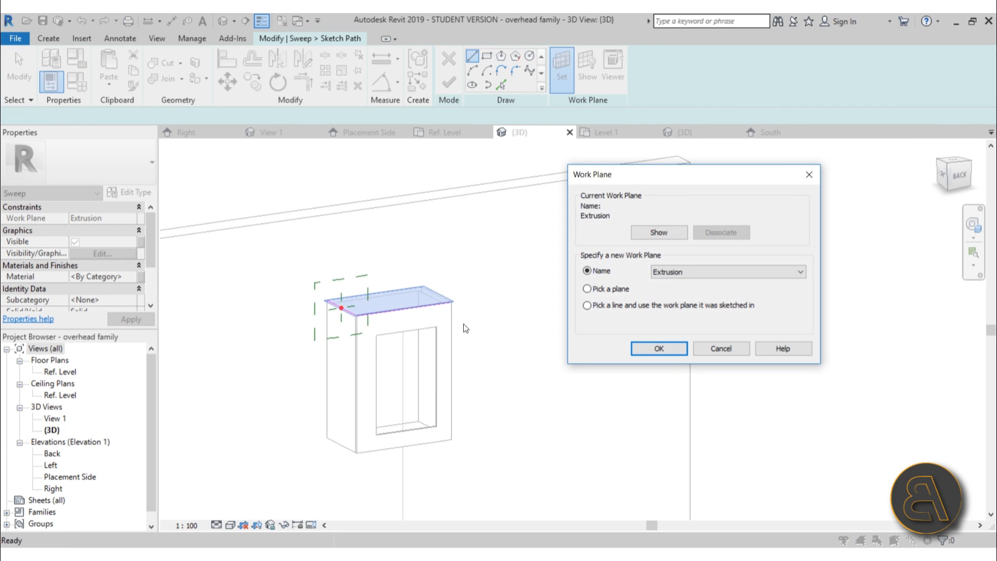
{"action": "left_click", "coordinate": [722, 349]}
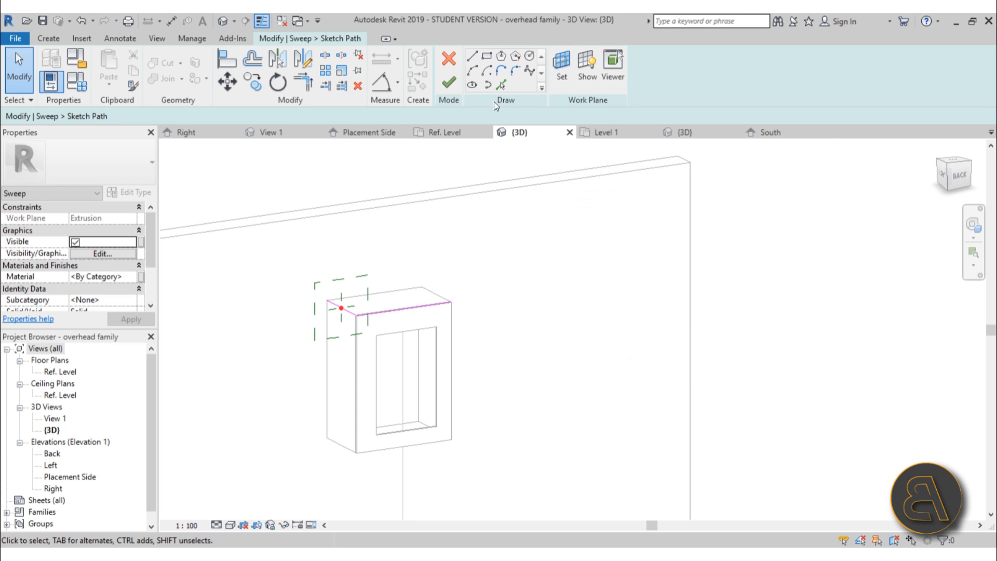
{"action": "left_click", "coordinate": [450, 62]}
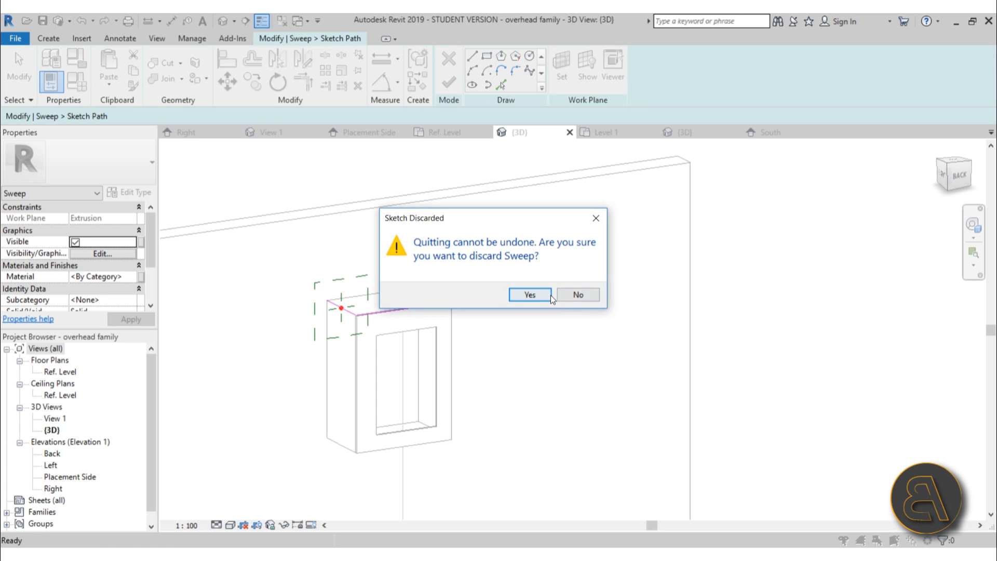
{"action": "left_click", "coordinate": [530, 295]}
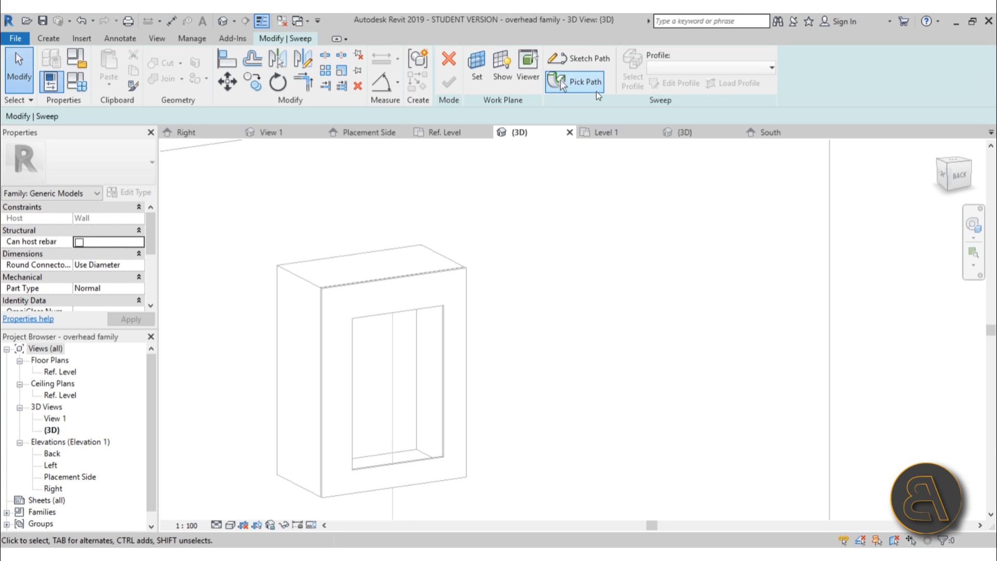
- Pick the cabinet's top side edge, the door's top and vertical front edges, and the opposite bottom side edge as the sweep's 3D path
{"action": "left_click", "coordinate": [585, 83]}
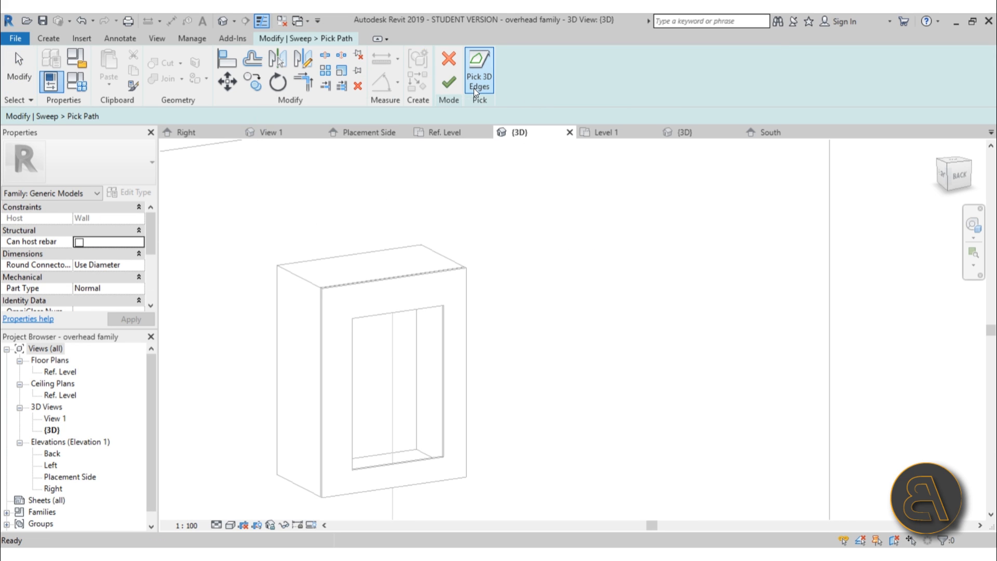
{"action": "left_click", "coordinate": [318, 286]}
{"action": "scroll", "coordinate": [349, 284], "scroll_direction": "up", "scroll_amount": 4}
{"action": "left_click", "coordinate": [350, 284]}
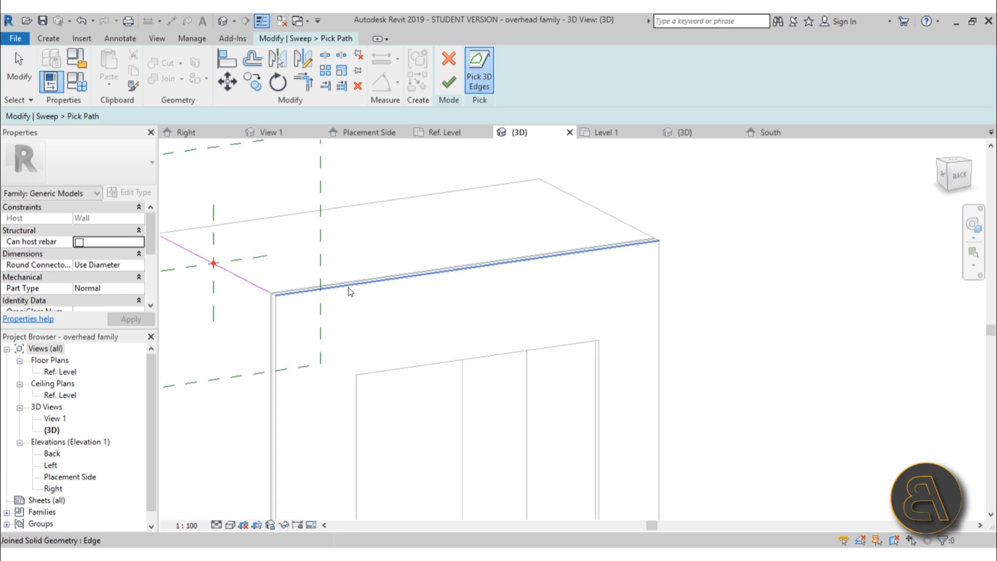
{"action": "left_click", "coordinate": [661, 308]}
{"action": "scroll", "coordinate": [660, 309], "scroll_direction": "down", "scroll_amount": 5}
{"action": "scroll", "coordinate": [519, 377], "scroll_direction": "up", "scroll_amount": 3}
{"action": "middle_click_drag", "start_coordinate": [519, 376], "coordinate": [432, 327], "text": "shift"}
{"action": "middle_click_drag", "start_coordinate": [513, 341], "coordinate": [588, 273], "text": "shift"}
{"action": "scroll", "coordinate": [588, 273], "scroll_direction": "up", "scroll_amount": 3}
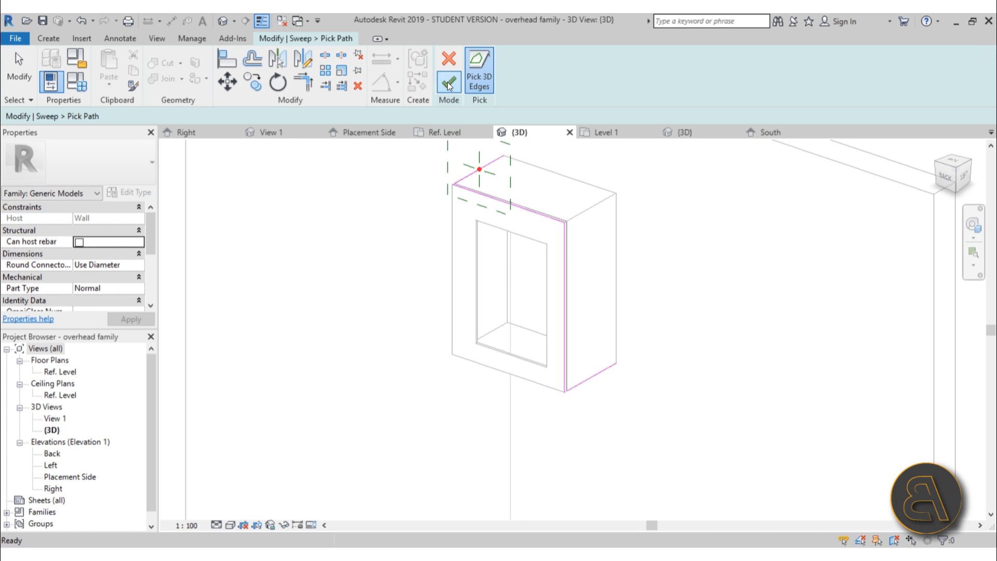
{"action": "left_click", "coordinate": [448, 82]}
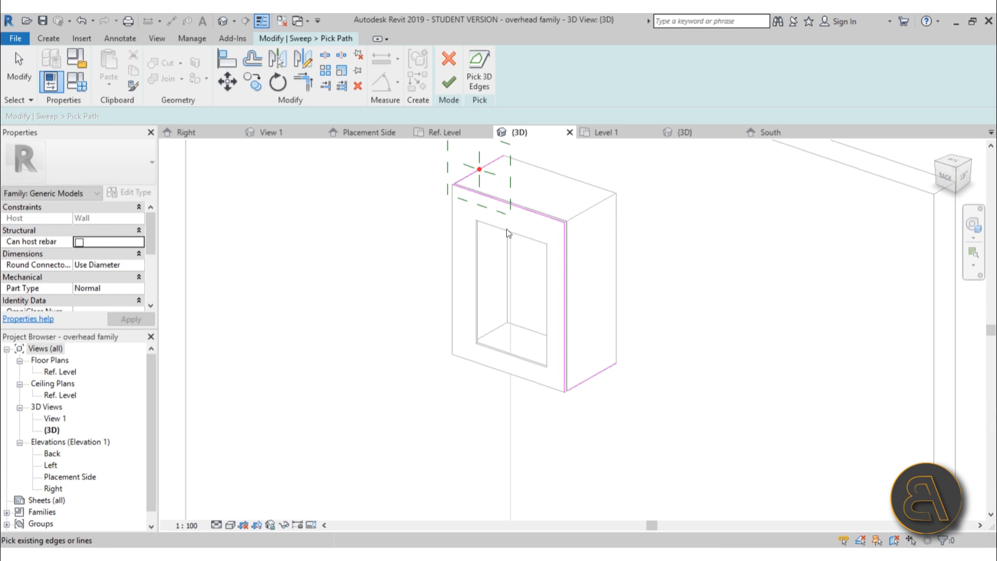
{"action": "left_click", "coordinate": [894, 531]}
- Trim the top side path line and the door's top front path line to meet at their shared corner
{"action": "scroll", "coordinate": [479, 176], "scroll_direction": "up", "scroll_amount": 3}
{"action": "left_click", "coordinate": [445, 90]}
{"action": "key", "text": "Escape"}
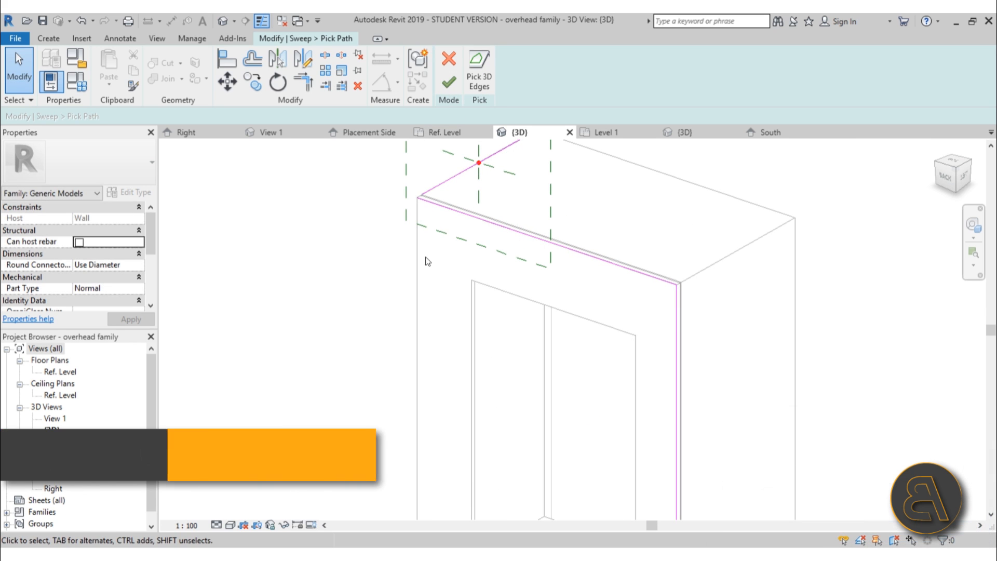
{"action": "key", "text": "t"}
{"action": "key", "text": "r"}
{"action": "left_click", "coordinate": [442, 205]}
{"action": "left_click", "coordinate": [436, 188]}
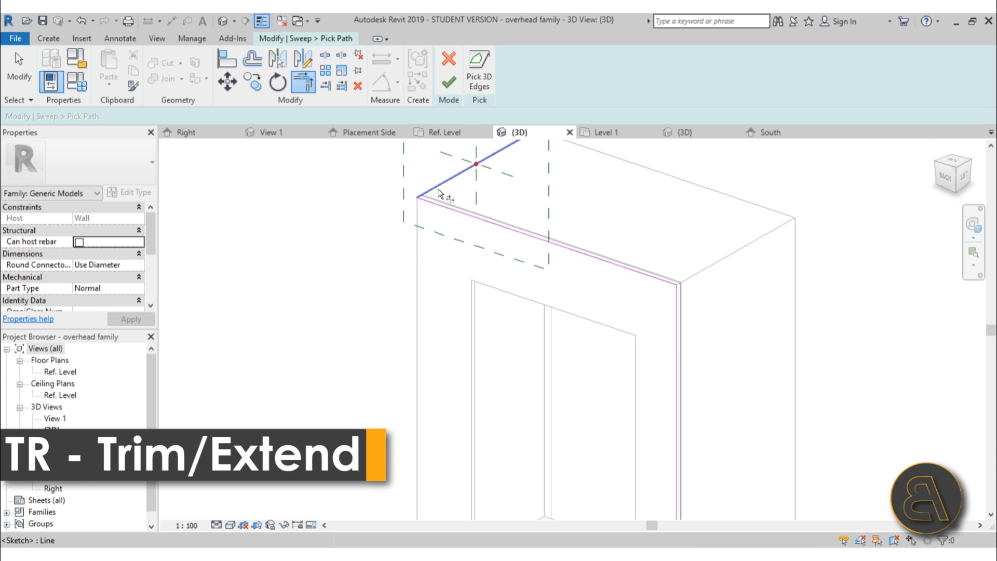
- Trim the vertical and bottom side path lines to meet at the door's lower corner, and finish the sweep path
{"action": "scroll", "coordinate": [435, 188], "scroll_direction": "down", "scroll_amount": 3}
{"action": "middle_click_drag", "start_coordinate": [520, 312], "coordinate": [444, 226]}
{"action": "scroll", "coordinate": [500, 183], "scroll_direction": "up", "scroll_amount": 4}
{"action": "scroll", "coordinate": [514, 224], "scroll_direction": "down", "scroll_amount": 2}
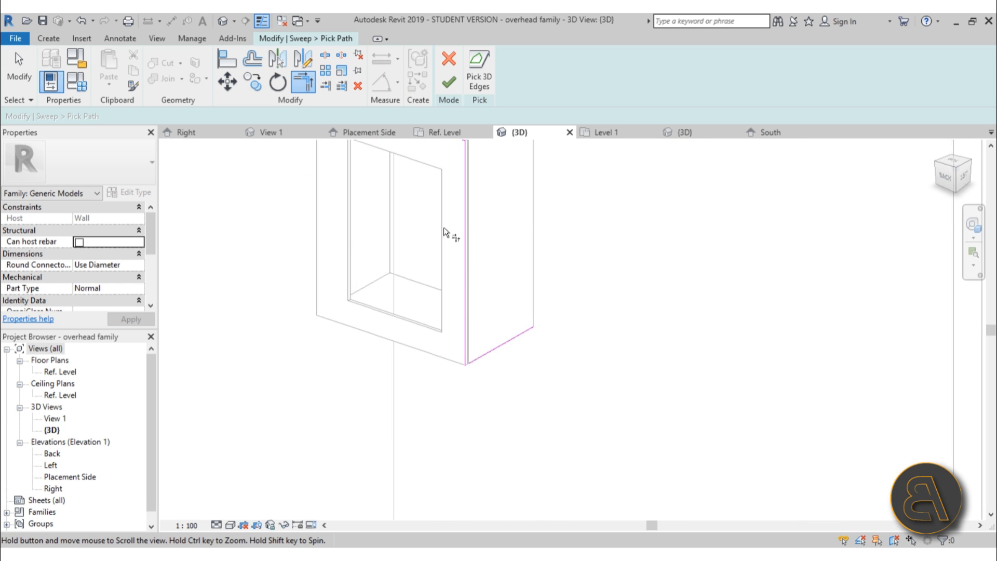
{"action": "scroll", "coordinate": [473, 358], "scroll_direction": "up", "scroll_amount": 3}
{"action": "left_click", "coordinate": [472, 360]}
{"action": "left_click", "coordinate": [457, 360]}
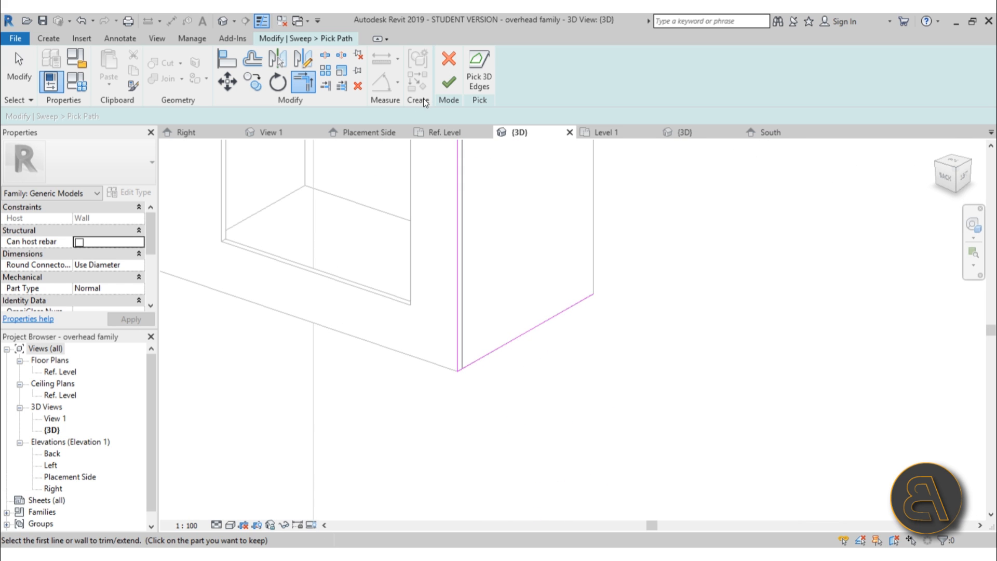
{"action": "left_click", "coordinate": [446, 83]}
- Sketch a circular profile of about 15 mm radius centred on the sweep path, and finish the sweep
{"action": "left_click", "coordinate": [675, 83]}
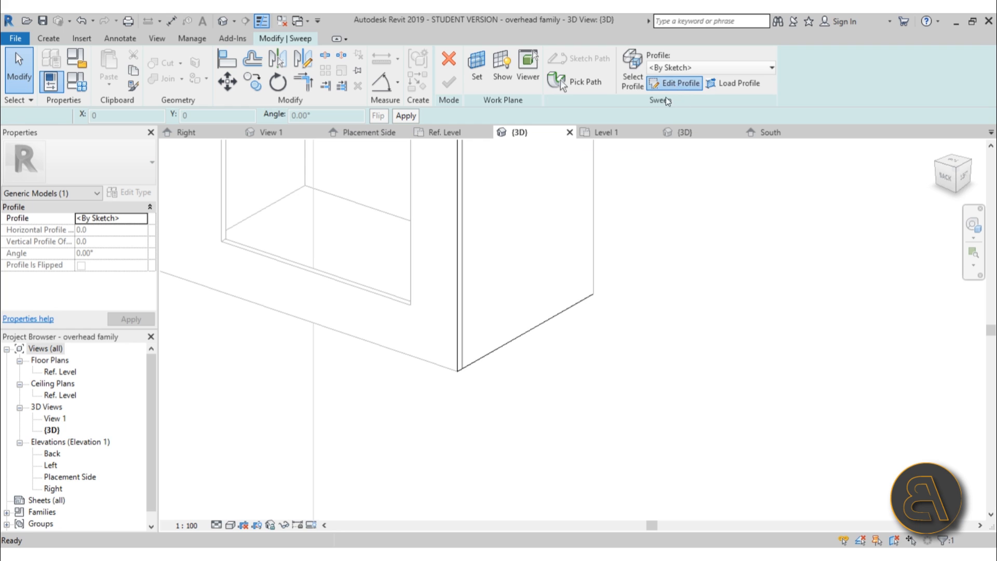
{"action": "scroll", "coordinate": [418, 441], "scroll_direction": "down", "scroll_amount": 3}
{"action": "scroll", "coordinate": [374, 334], "scroll_direction": "up", "scroll_amount": 6}
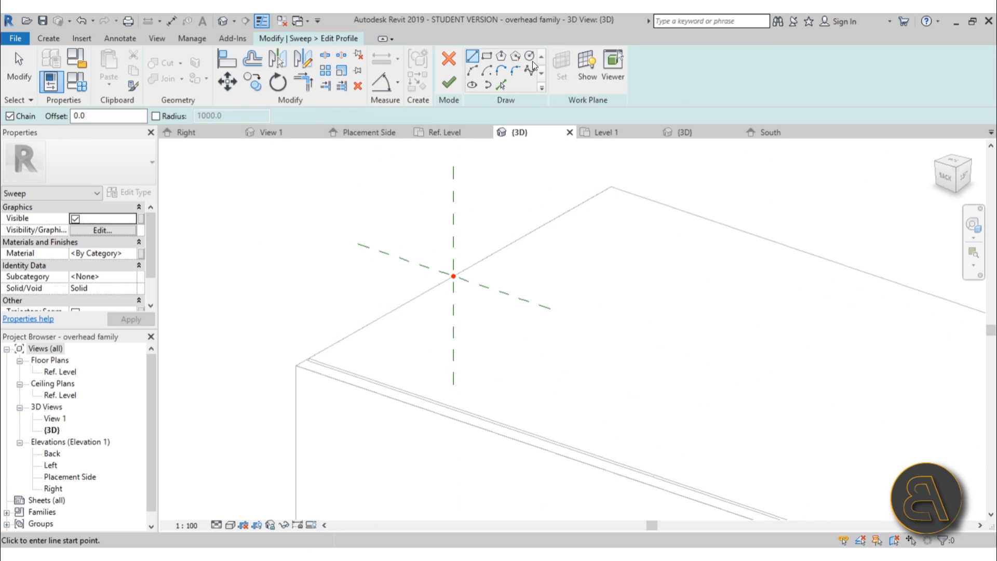
{"action": "left_click", "coordinate": [530, 56]}
{"action": "left_click", "coordinate": [453, 276]}
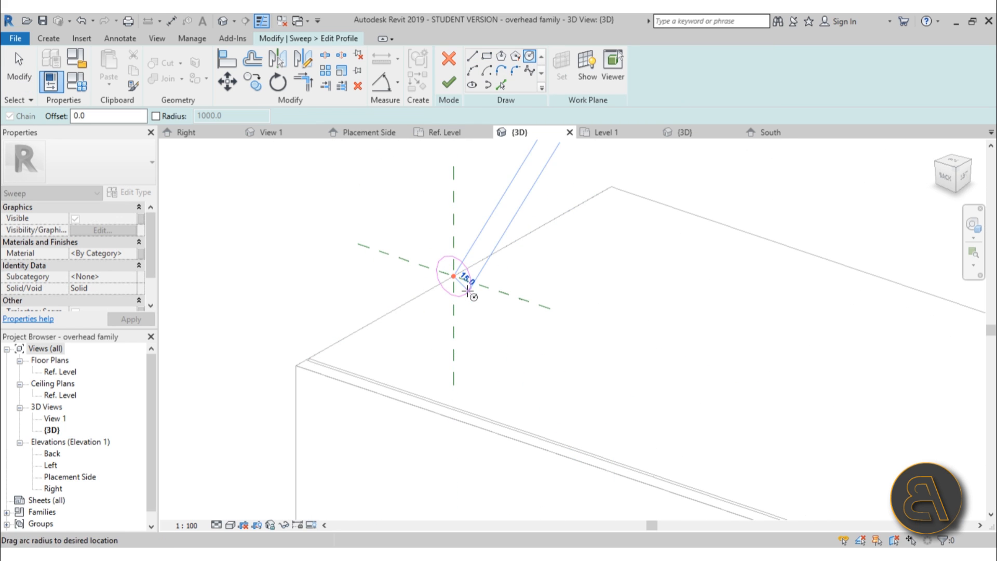
{"action": "left_click", "coordinate": [470, 283]}
{"action": "left_click", "coordinate": [450, 84]}
{"action": "left_click", "coordinate": [450, 84]}
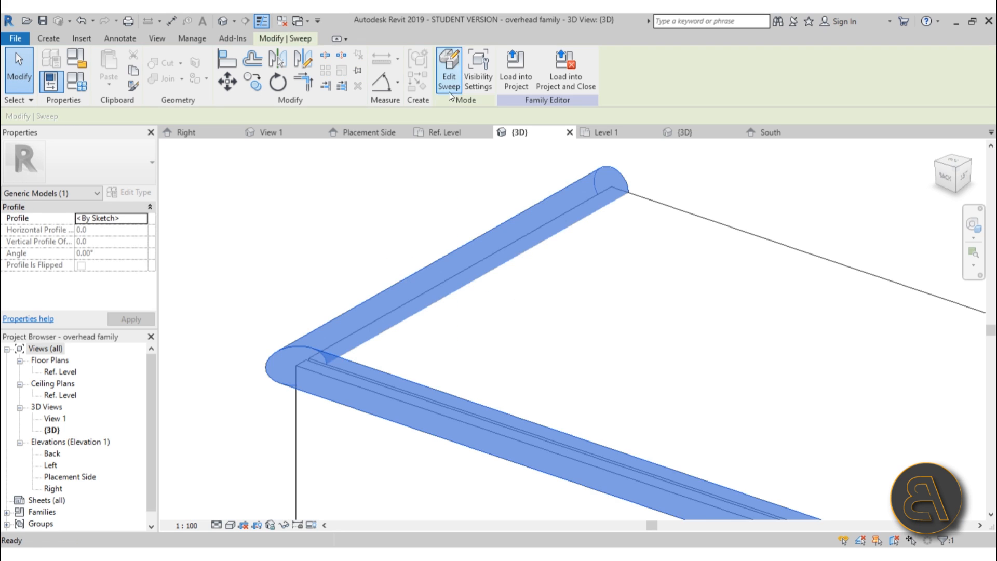
- Examine the finished sweep along the cabinet's top, door and bottom edges from several angles
{"action": "scroll", "coordinate": [335, 230], "scroll_direction": "down", "scroll_amount": 4}
{"action": "left_click", "coordinate": [339, 232]}
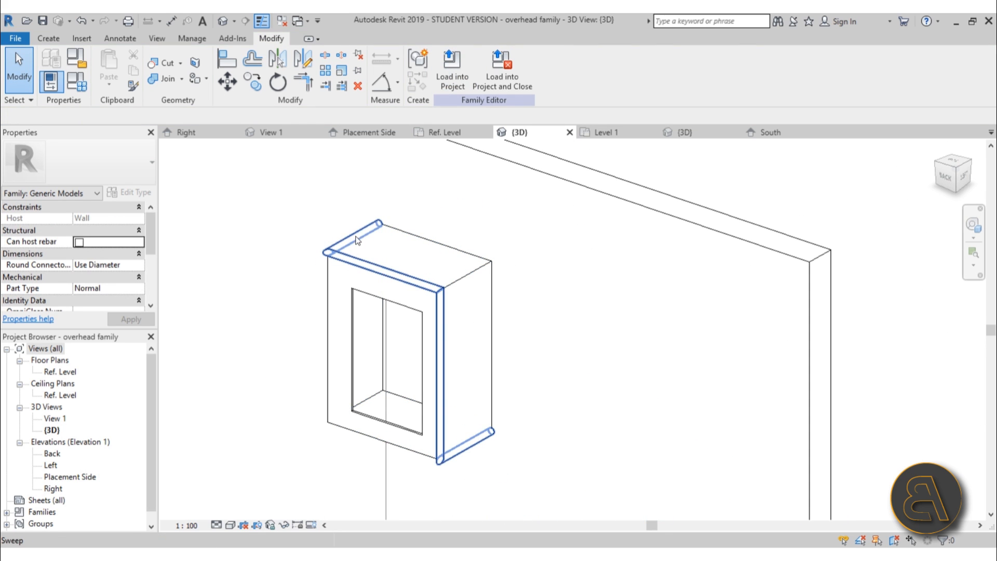
{"action": "left_click", "coordinate": [358, 238]}
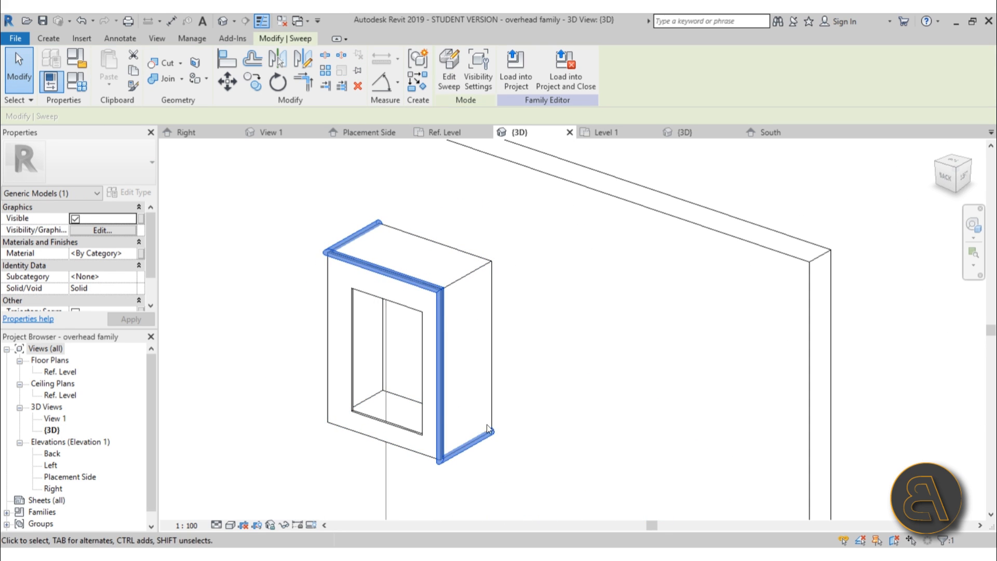
{"action": "key", "text": "Escape"}
{"action": "left_click", "coordinate": [419, 280]}
{"action": "scroll", "coordinate": [399, 236], "scroll_direction": "down", "scroll_amount": 3}
{"action": "middle_click_drag", "start_coordinate": [400, 236], "coordinate": [434, 237], "text": "shift"}
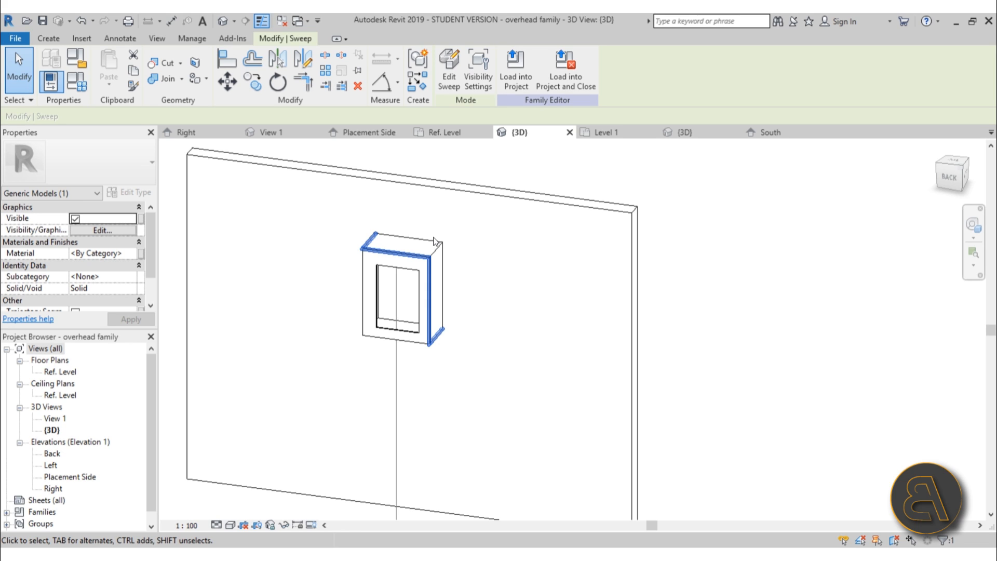
- Switch to the project and open its Level 1 floor plan
{"action": "left_click", "coordinate": [458, 131]}
{"action": "left_click", "coordinate": [678, 132]}
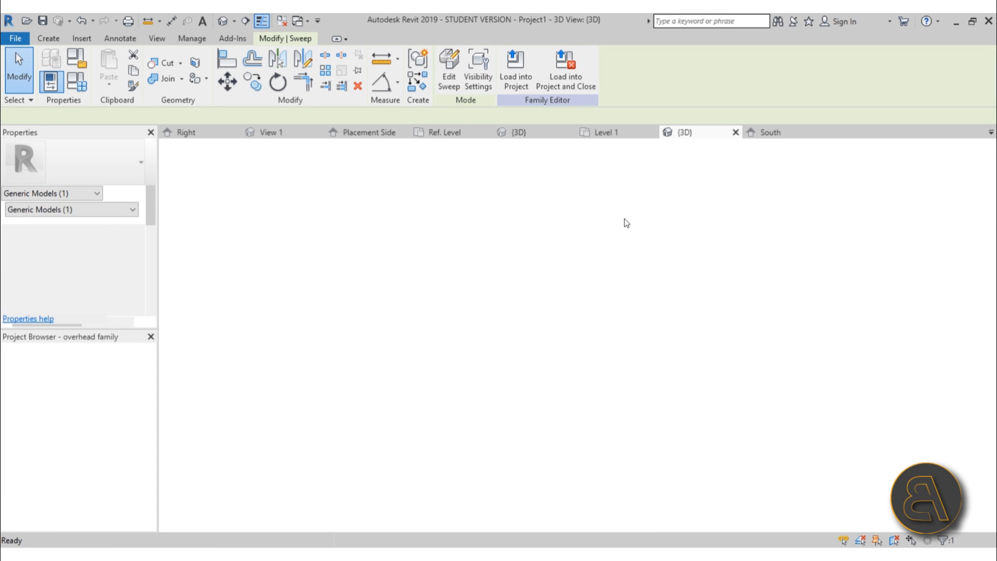
{"action": "scroll", "coordinate": [558, 336], "scroll_direction": "down", "scroll_amount": 2}
{"action": "double_click", "coordinate": [55, 372]}
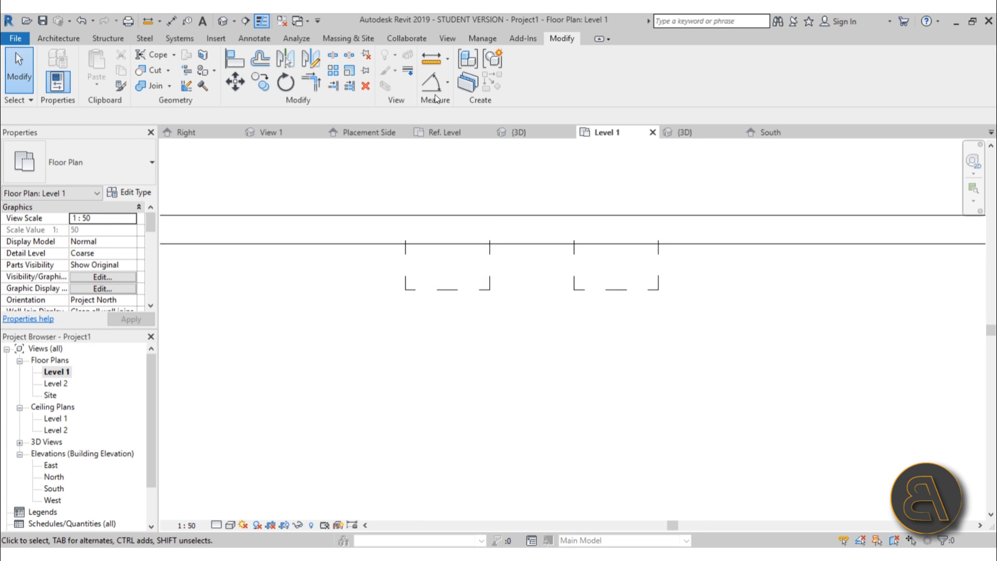
- Place an aligned dimension between the centrelines of the two wall cabinets, below them in the plan
{"action": "left_click", "coordinate": [448, 84]}
{"action": "left_click", "coordinate": [419, 111]}
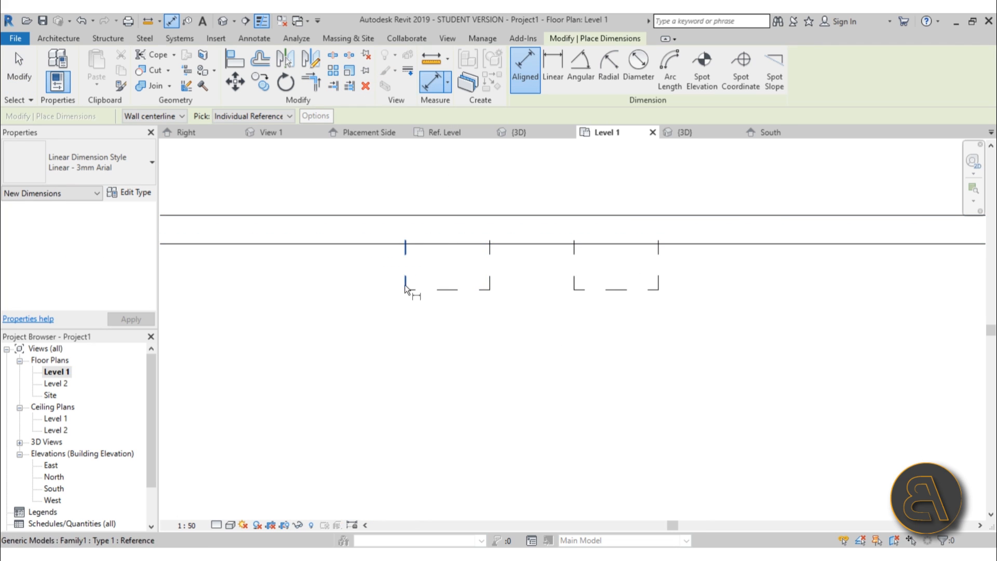
{"action": "left_click", "coordinate": [448, 267]}
{"action": "left_click", "coordinate": [616, 275]}
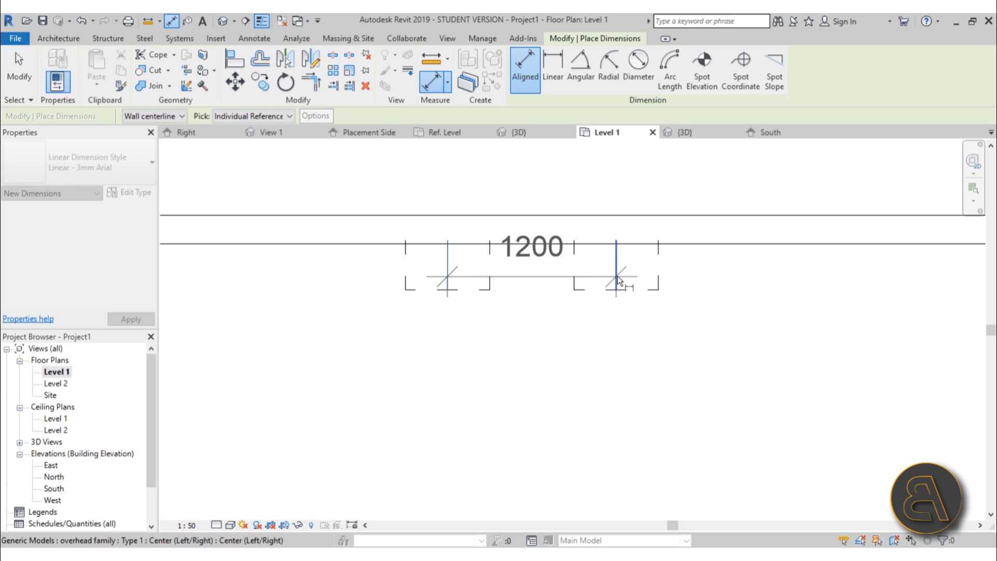
{"action": "left_click", "coordinate": [650, 436]}
{"action": "left_click", "coordinate": [25, 79]}
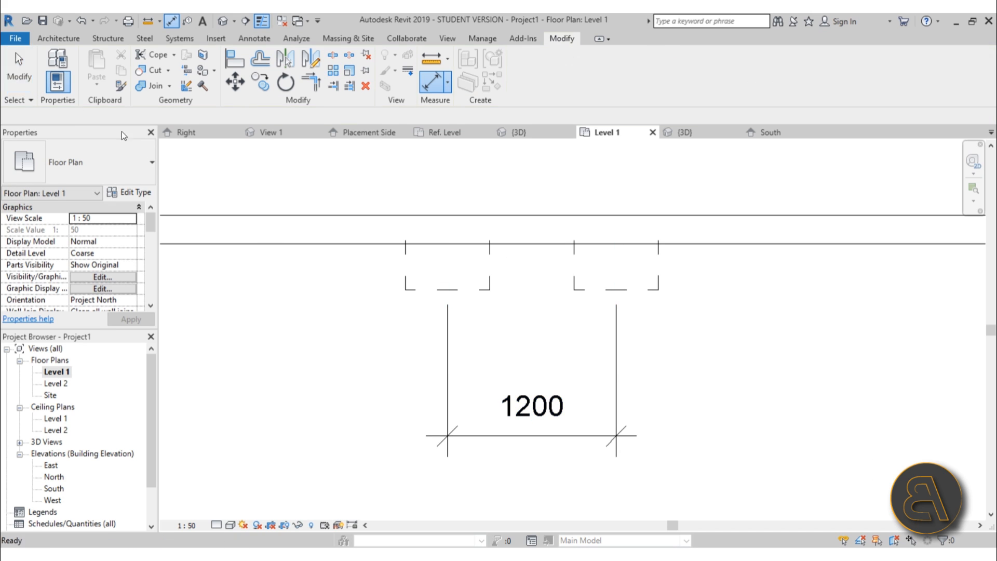
- Set the dimension between the cabinets to show replacement text instead of its actual value
{"action": "scroll", "coordinate": [547, 322], "scroll_direction": "down", "scroll_amount": 2}
{"action": "middle_click_drag", "start_coordinate": [575, 339], "coordinate": [544, 275]}
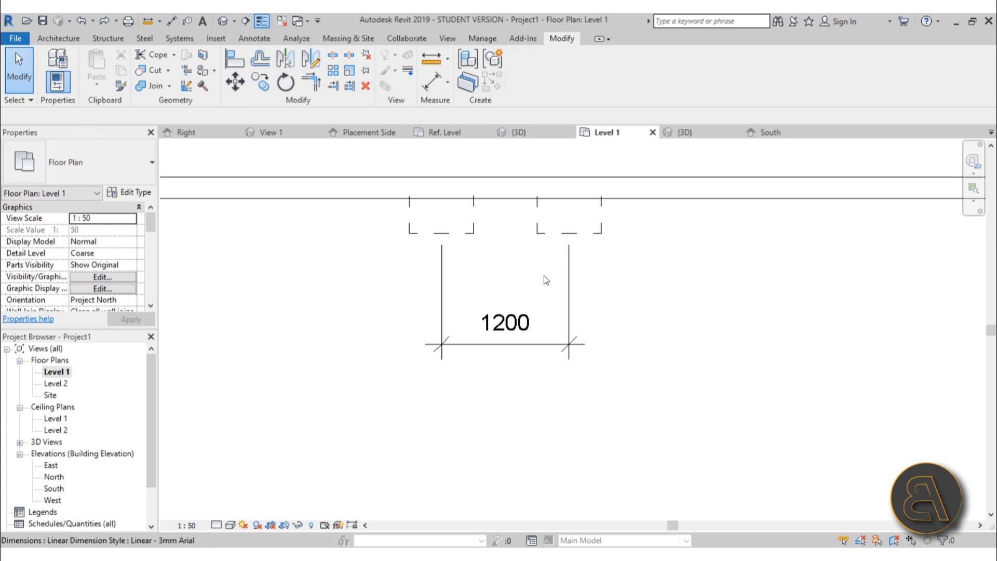
{"action": "left_click", "coordinate": [503, 331]}
{"action": "left_click", "coordinate": [503, 328]}
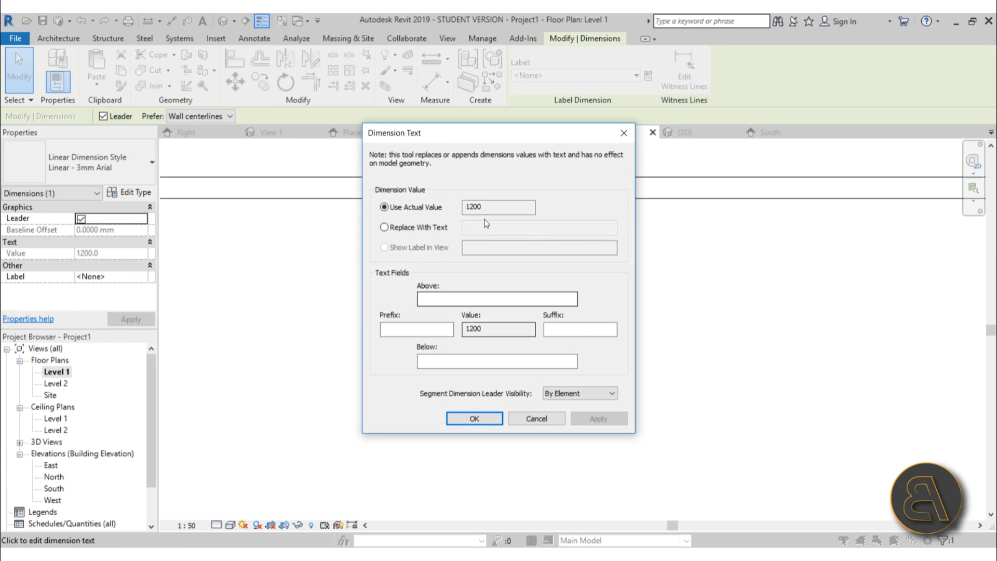
{"action": "left_click", "coordinate": [415, 227]}
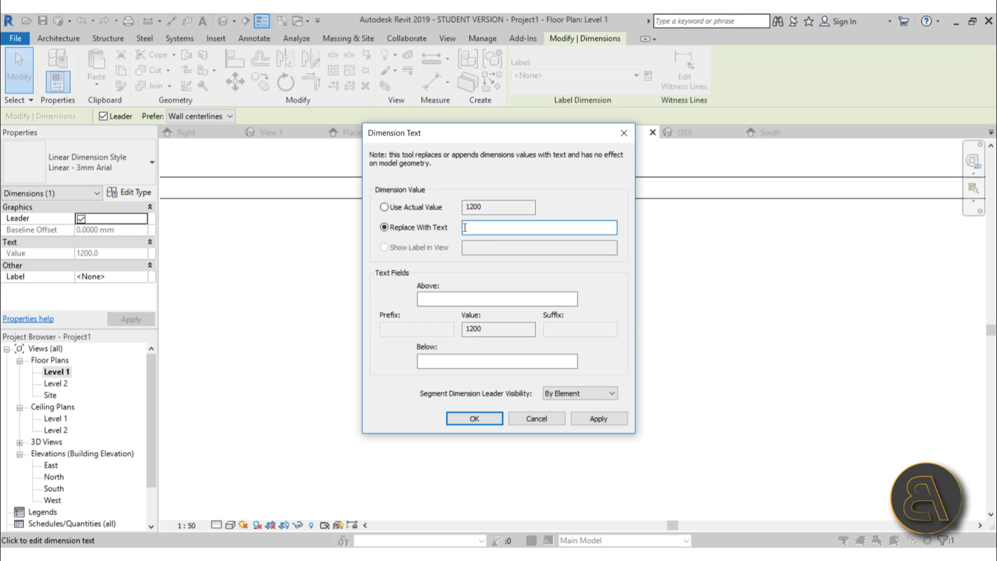
- Try to apply 1400 as the dimension's replacement text
{"action": "type", "text": "1400"}
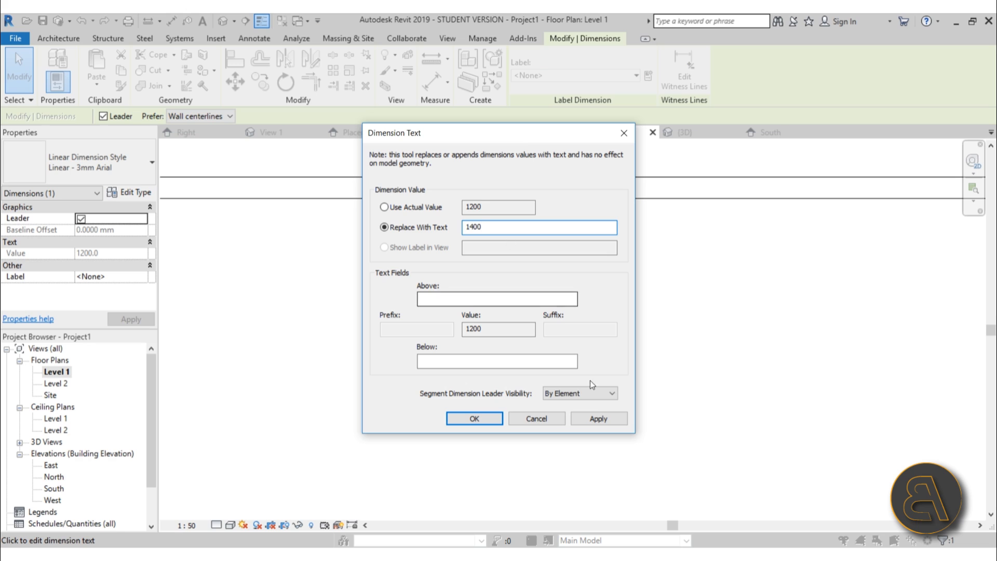
{"action": "left_click", "coordinate": [590, 419]}
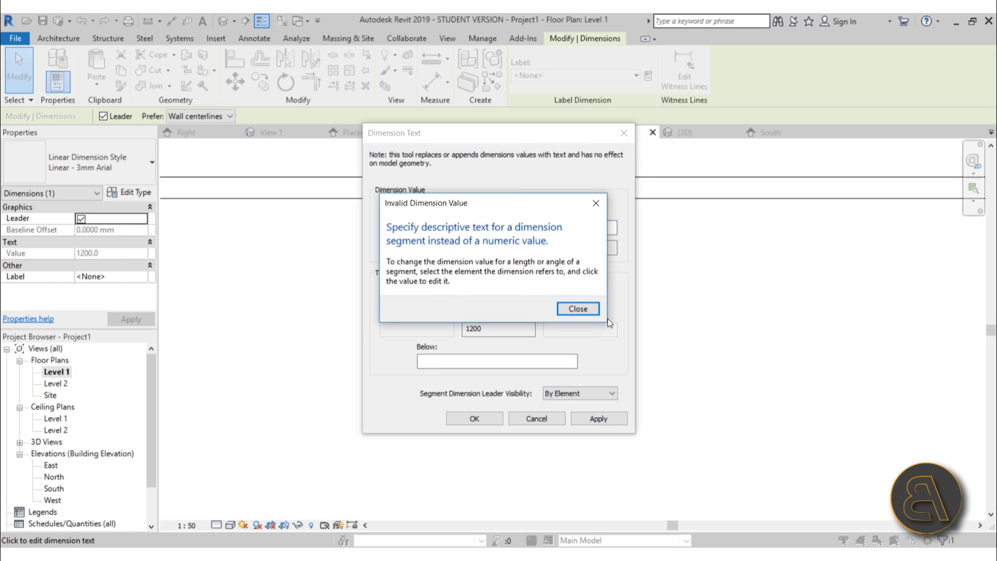
{"action": "left_click", "coordinate": [588, 309]}
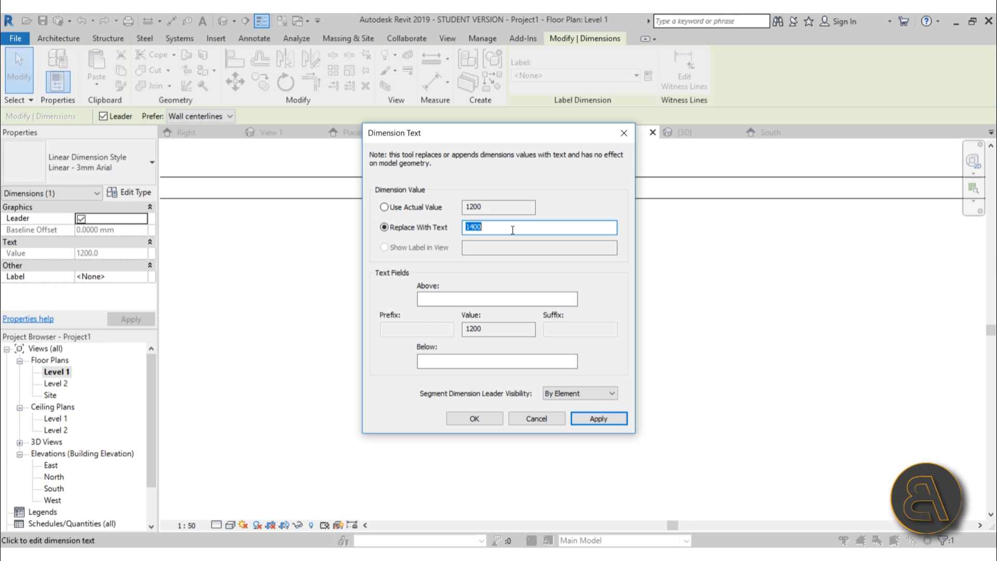
- Replace the dimension's value with the text "no less then 1m"
{"action": "type", "text": "n"}
{"action": "key", "text": "BackSpace"}
{"action": "type", "text": "no more"}
{"action": "key", "text": "BackSpace"}
{"action": "key", "text": "BackSpace"}
{"action": "key", "text": "BackSpace"}
{"action": "key", "text": "BackSpace"}
{"action": "type", "text": "less then 1m"}
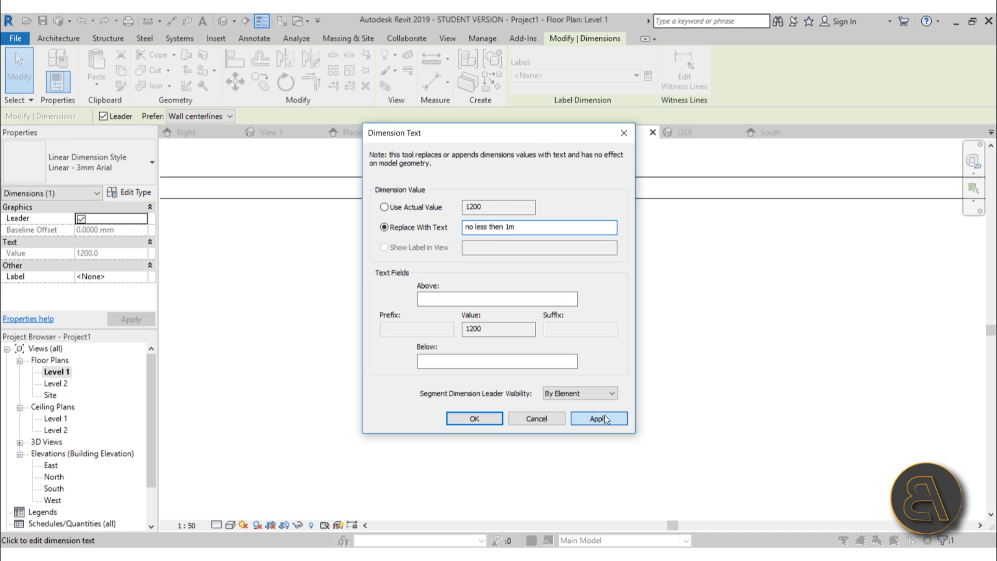
{"action": "left_click", "coordinate": [475, 418]}
{"action": "left_click", "coordinate": [545, 413]}
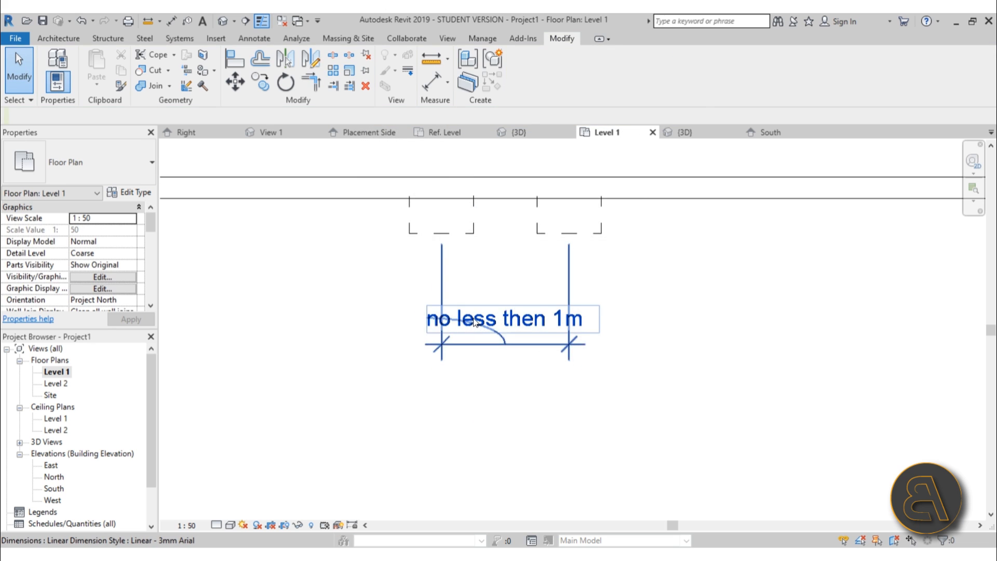
- Examine how the replacement text is displayed on the dimension between the two cabinets
{"action": "scroll", "coordinate": [475, 318], "scroll_direction": "up", "scroll_amount": 1}
{"action": "mouse_move", "coordinate": [521, 323]}
{"action": "left_mouse_down"}
{"action": "mouse_move", "coordinate": [515, 348]}
{"action": "mouse_move", "coordinate": [516, 328]}
{"action": "mouse_move", "coordinate": [516, 339]}
{"action": "left_mouse_up"}
{"action": "left_click", "coordinate": [485, 290]}
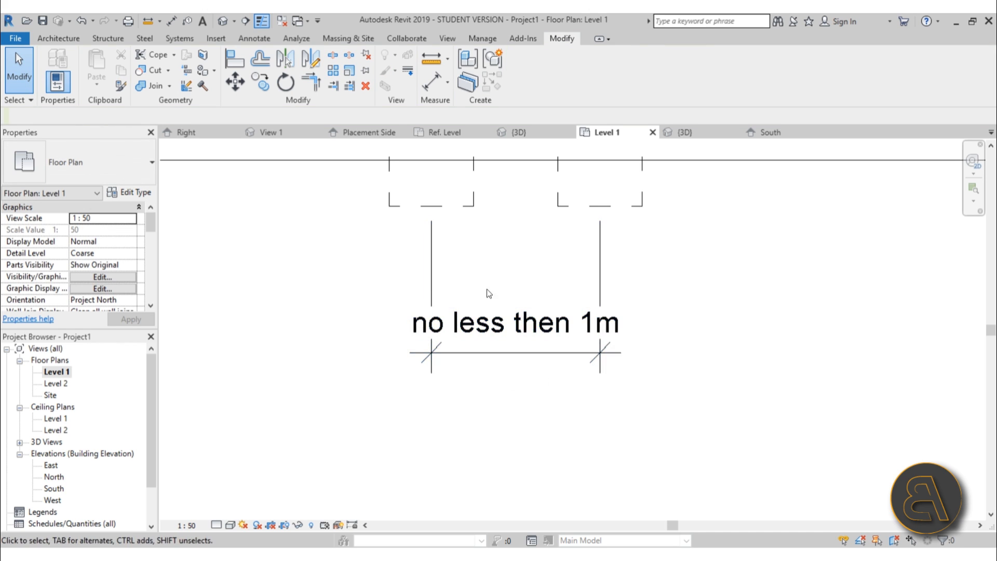
{"action": "left_click", "coordinate": [500, 336]}
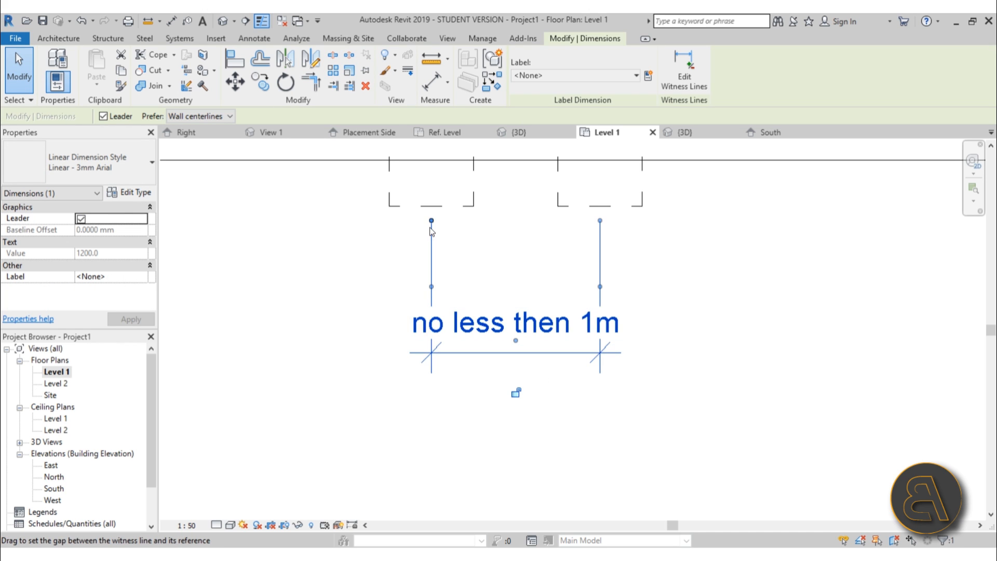
{"action": "scroll", "coordinate": [473, 391], "scroll_direction": "down", "scroll_amount": 2}
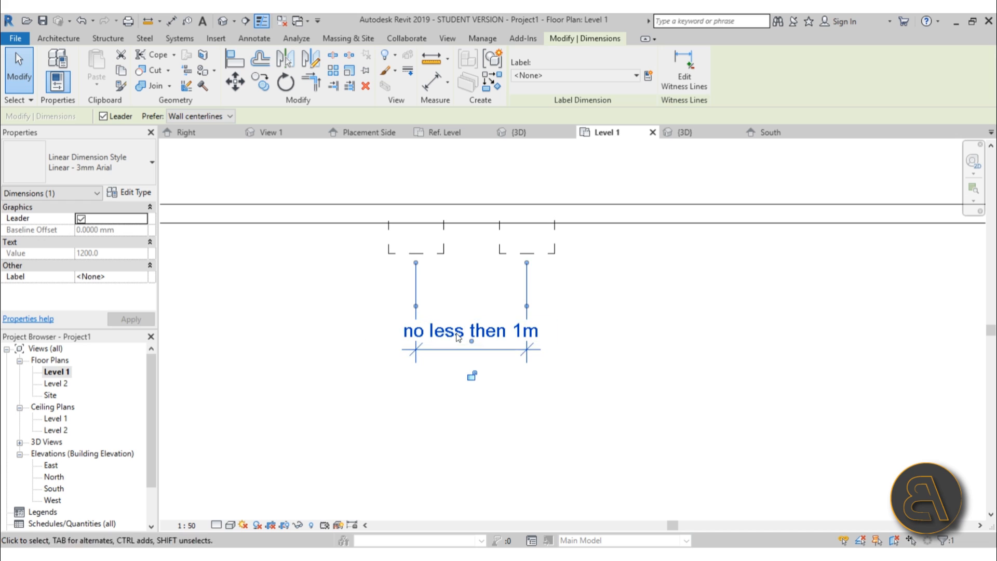
{"action": "left_click", "coordinate": [582, 375]}
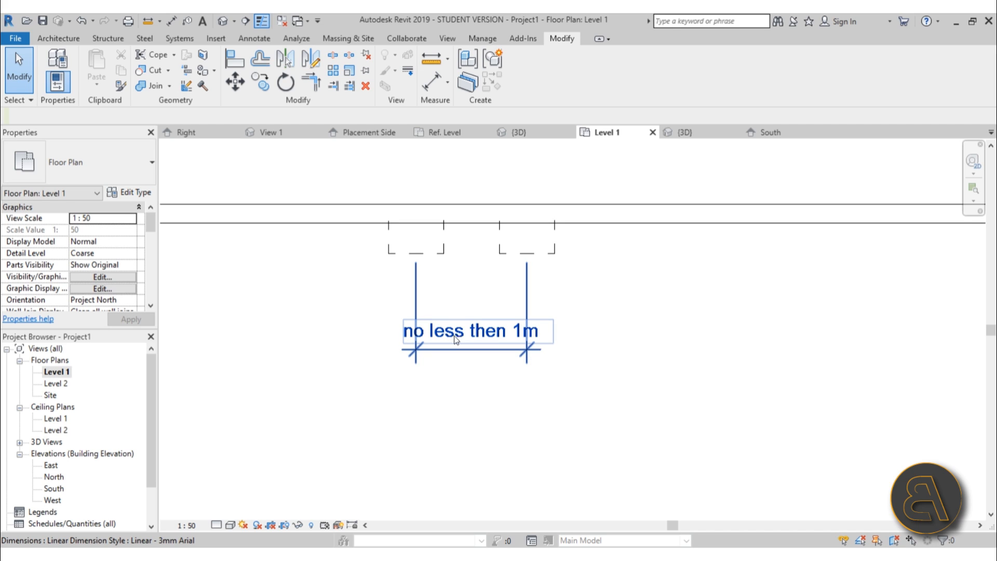
{"action": "left_click", "coordinate": [489, 481]}
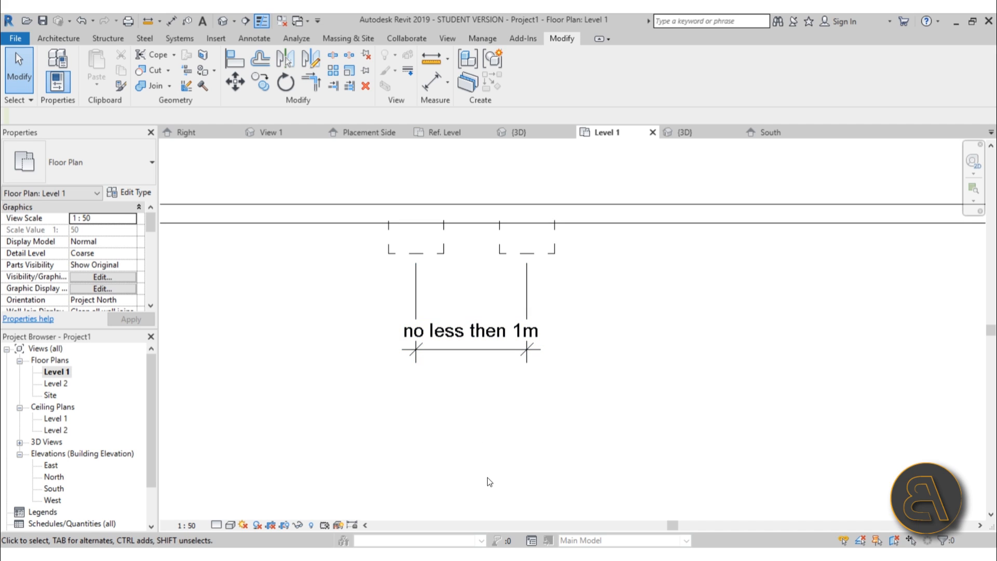